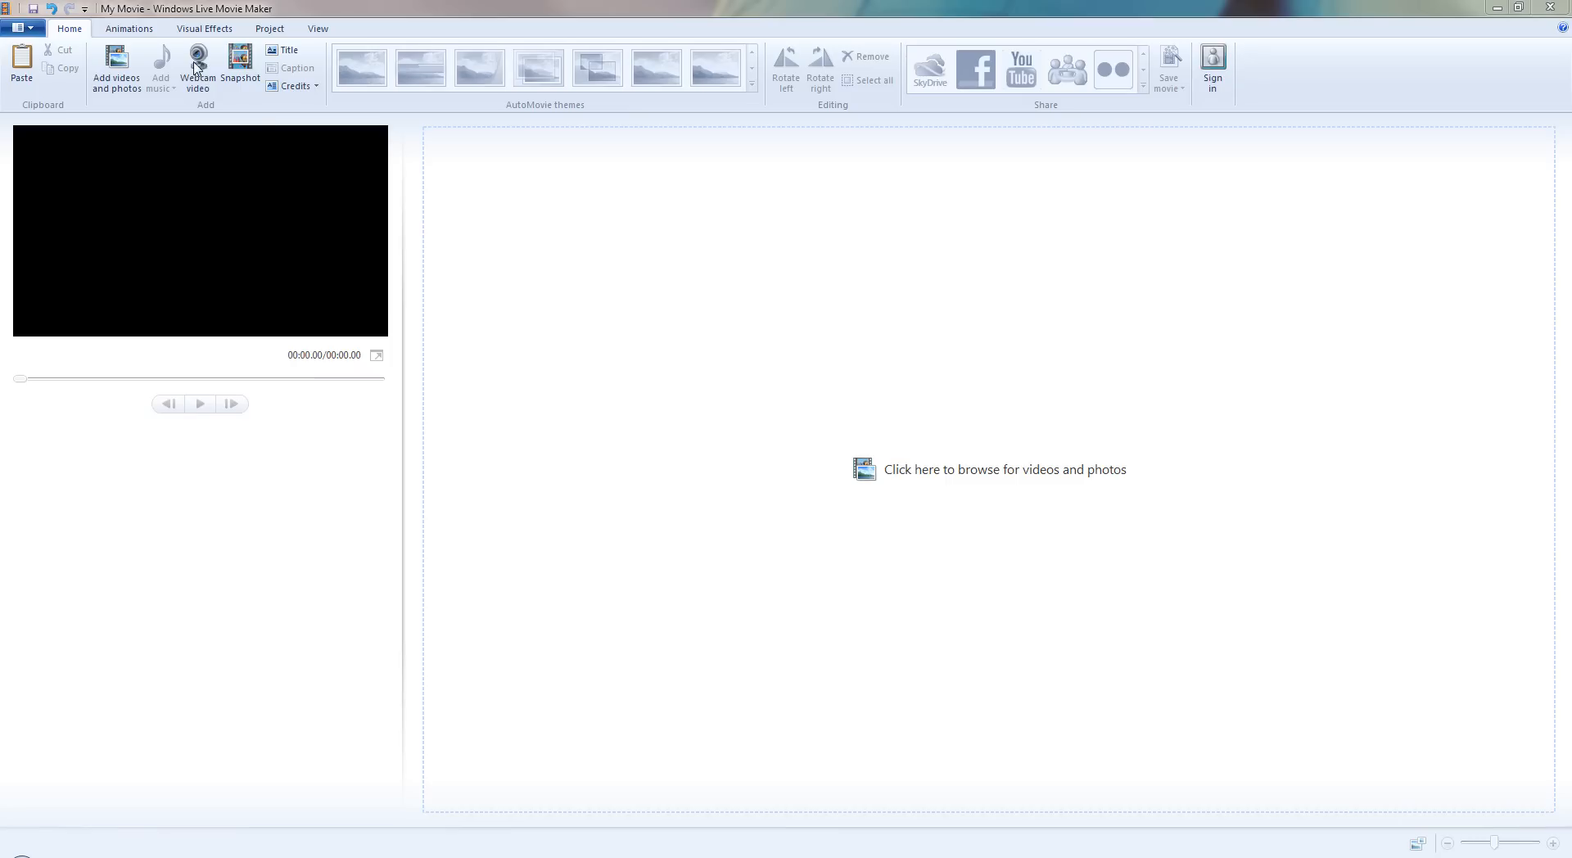
left_click(198, 62)
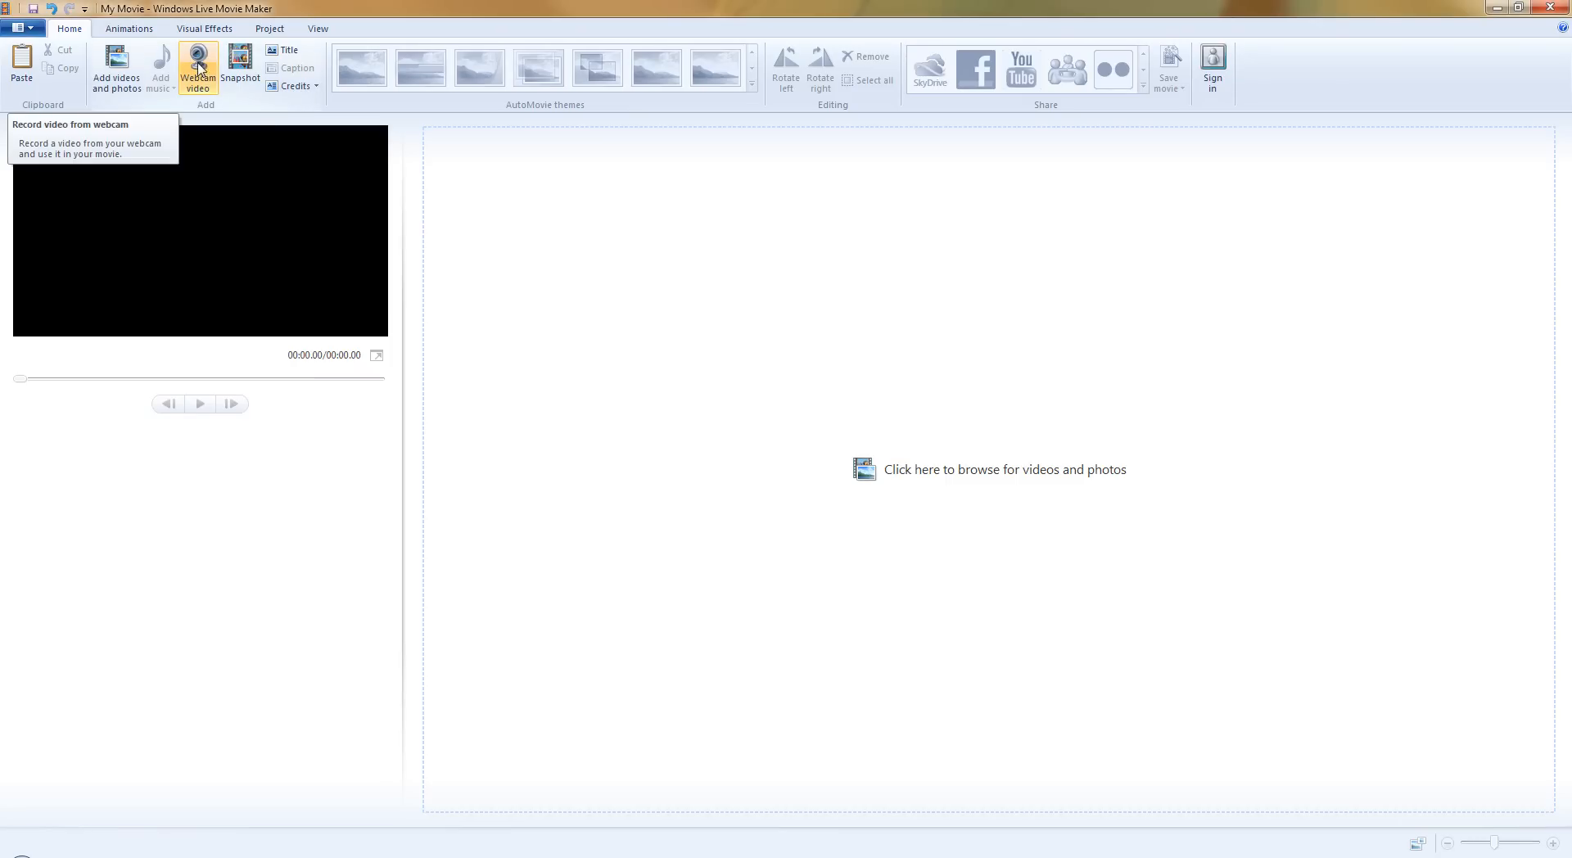
left_click(194, 68)
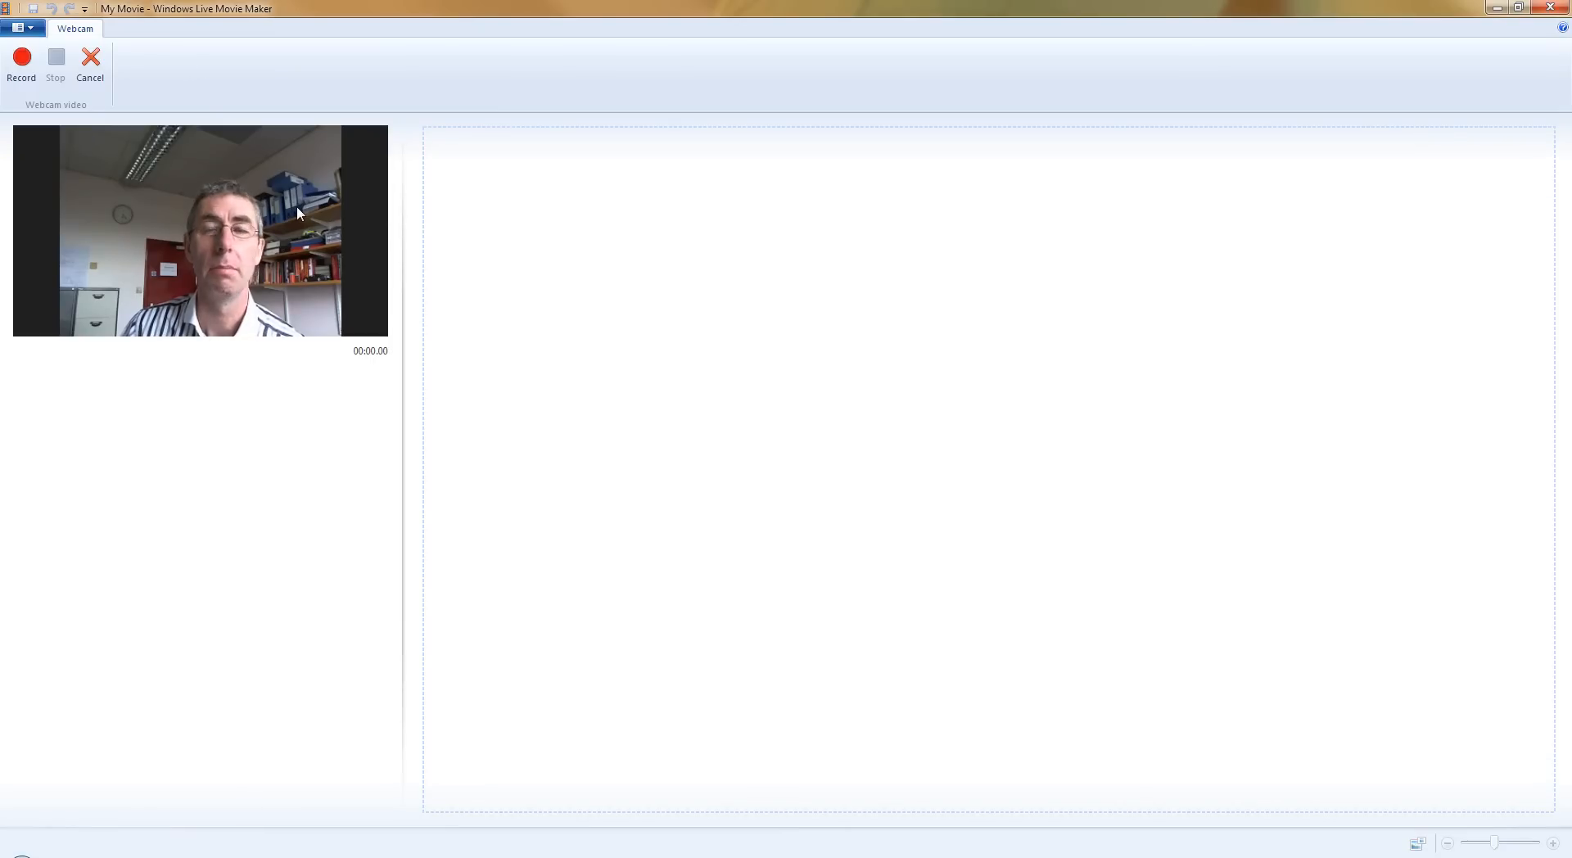
left_click(91, 64)
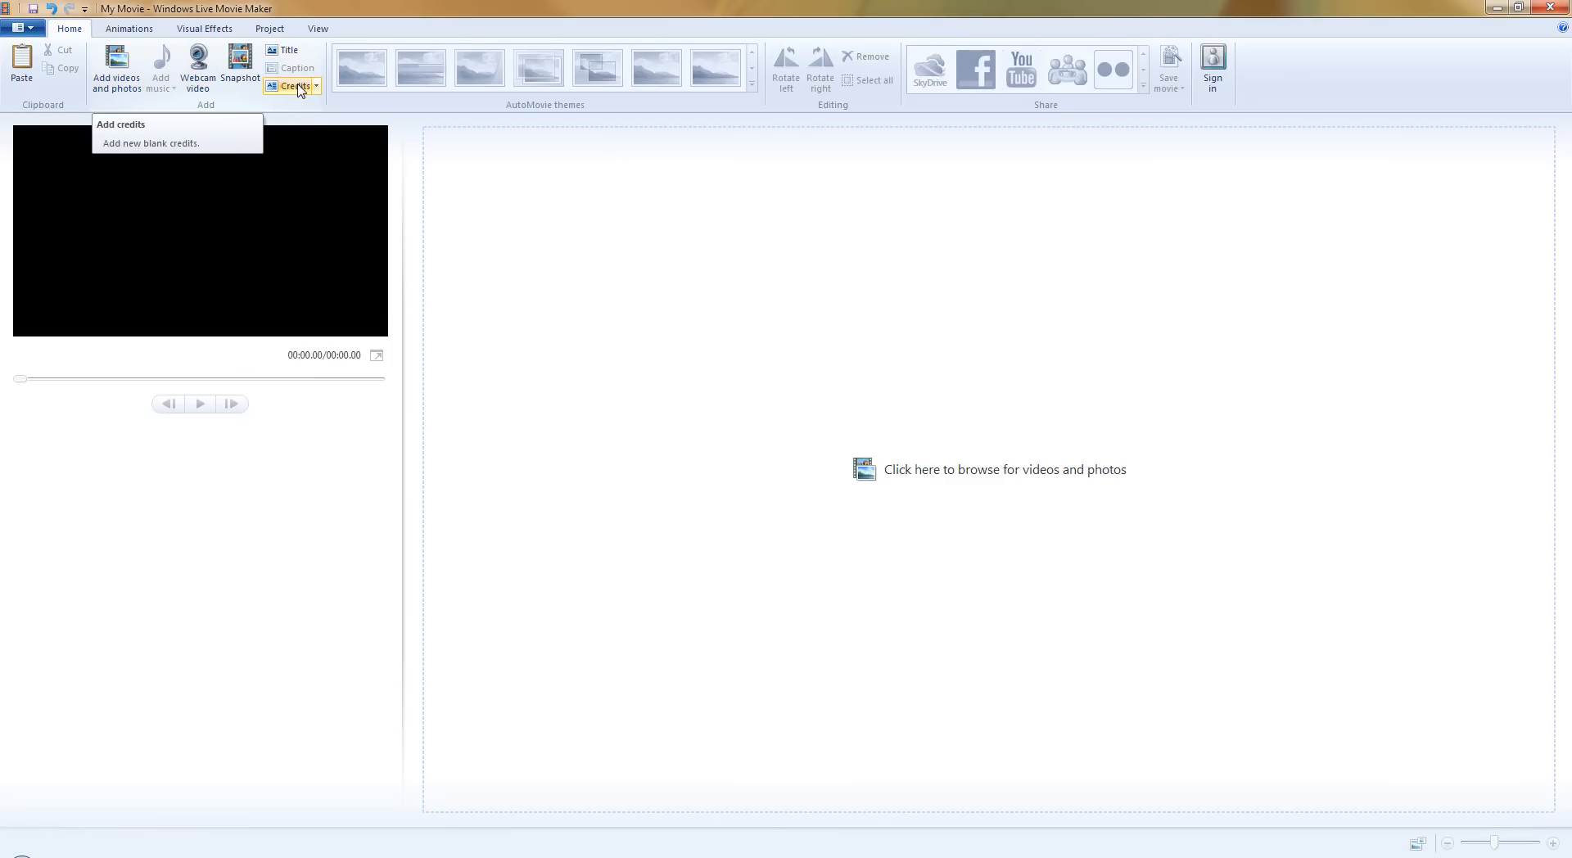
left_click(143, 32)
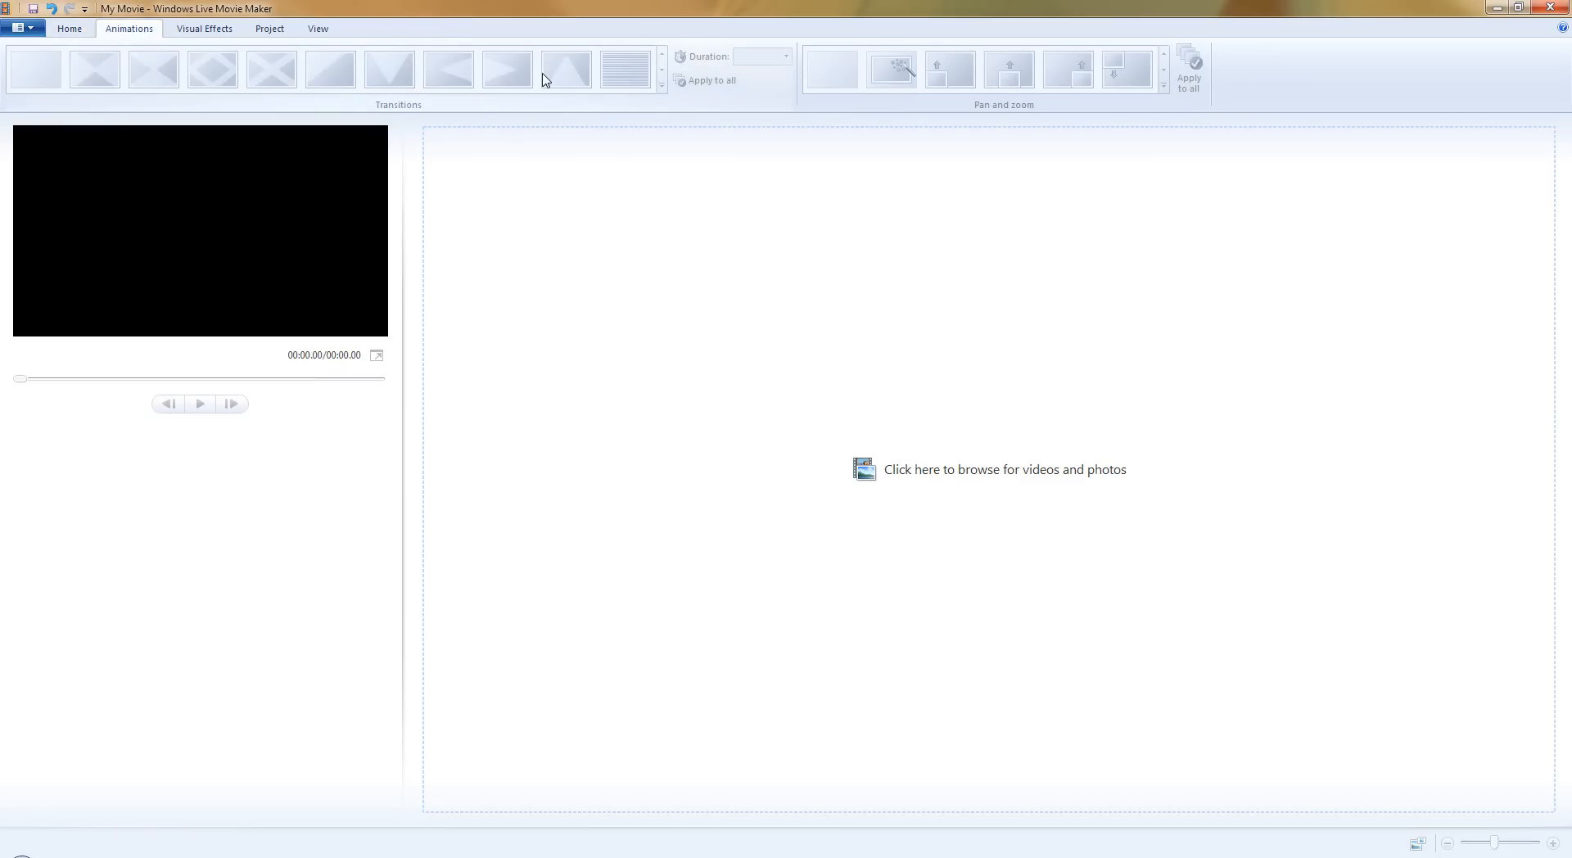
left_click(70, 30)
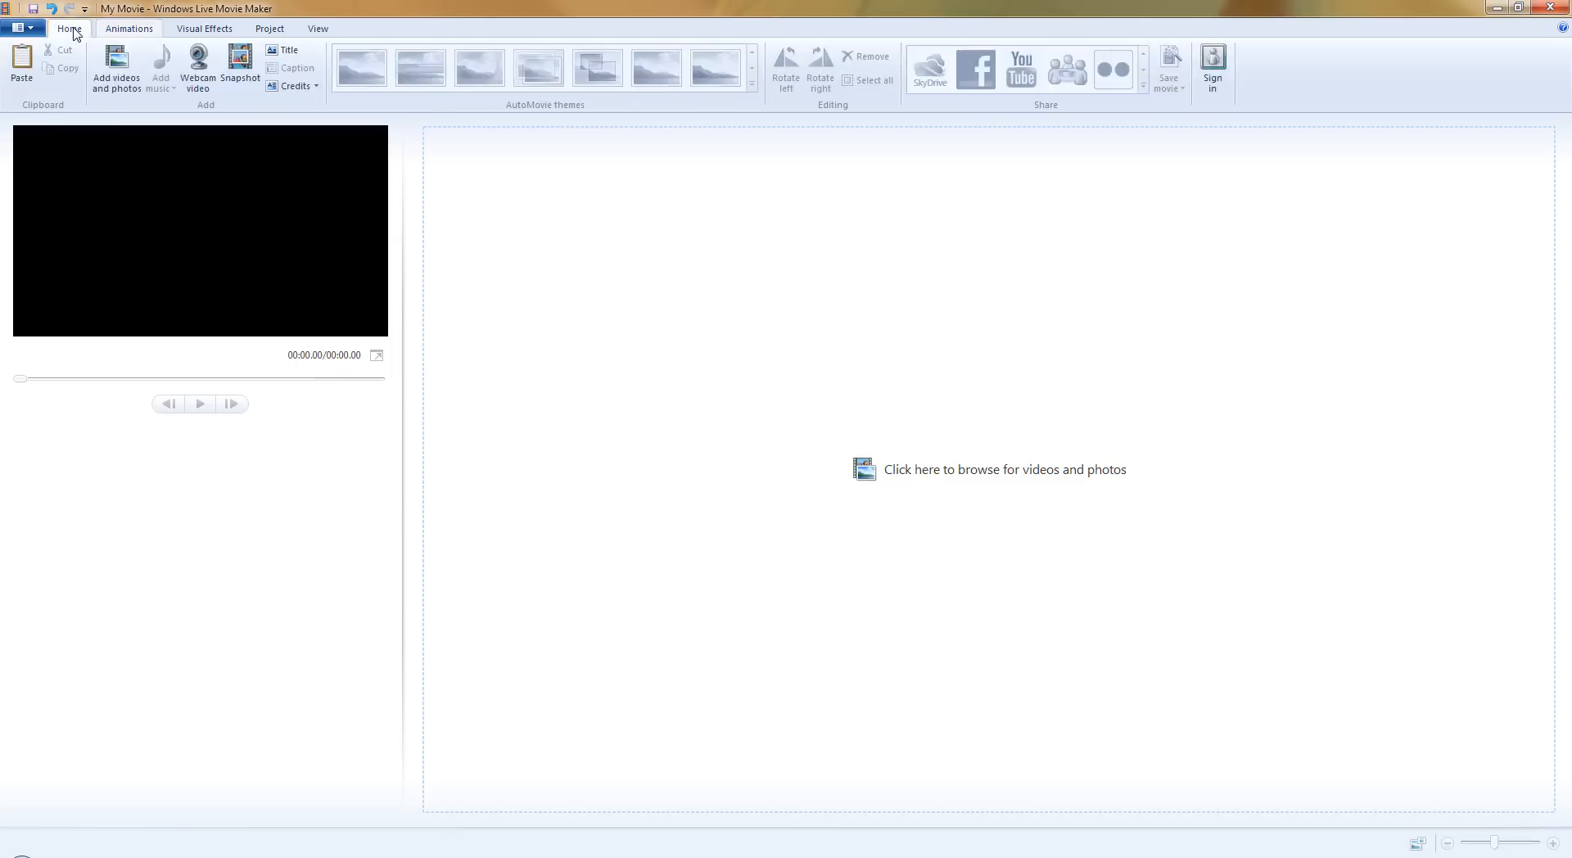
While browsing for videos and photos to add, delete WindowsLiveMovieMaker1.wmv from the VideoClips folder.
left_click(117, 59)
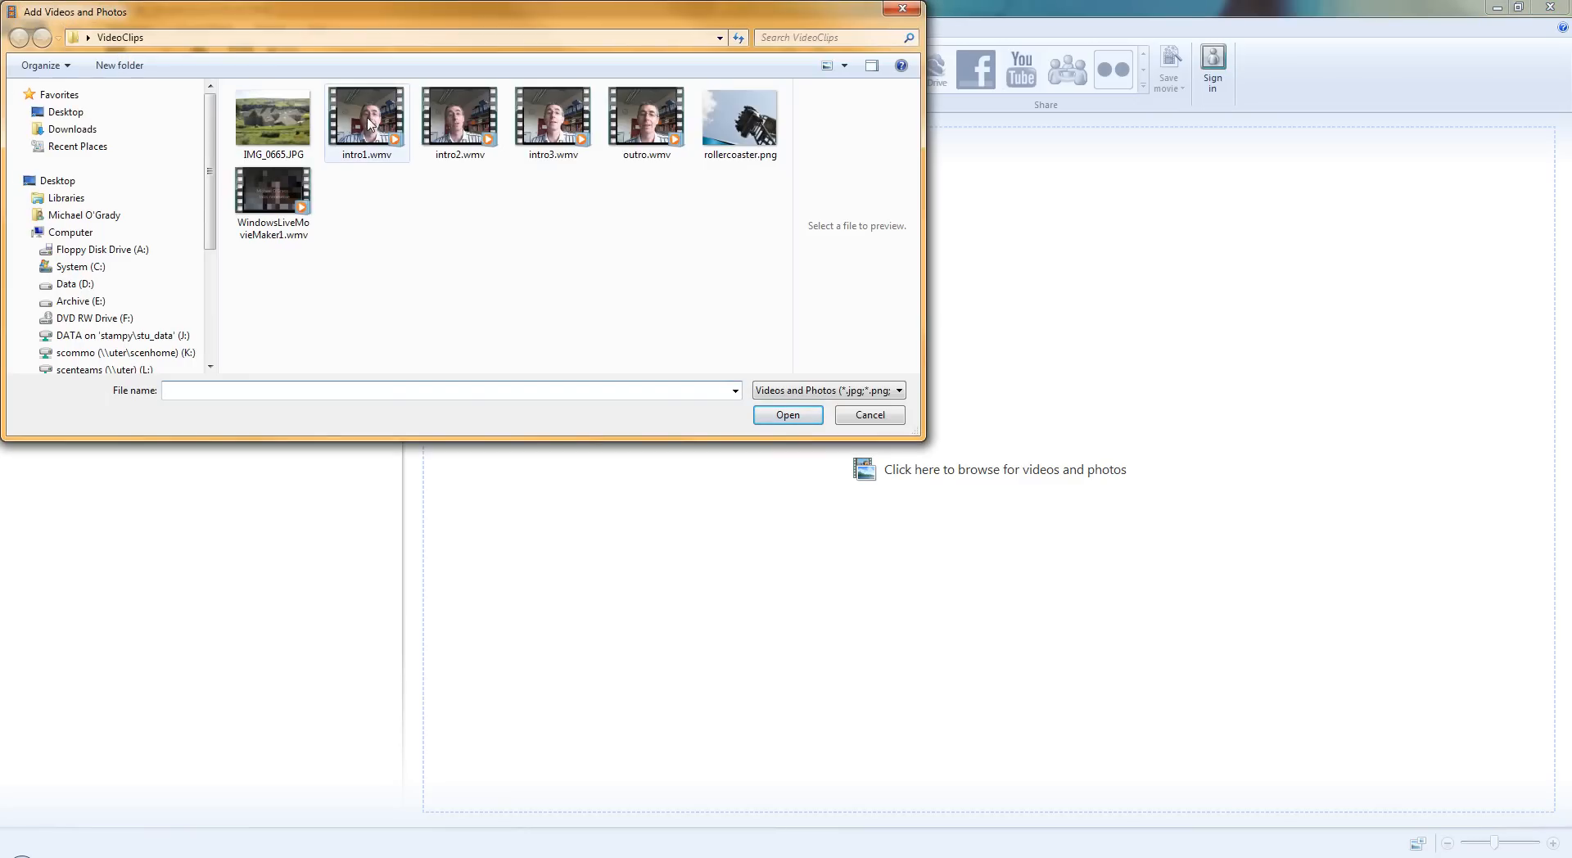
left_click(270, 196)
key("Delete")
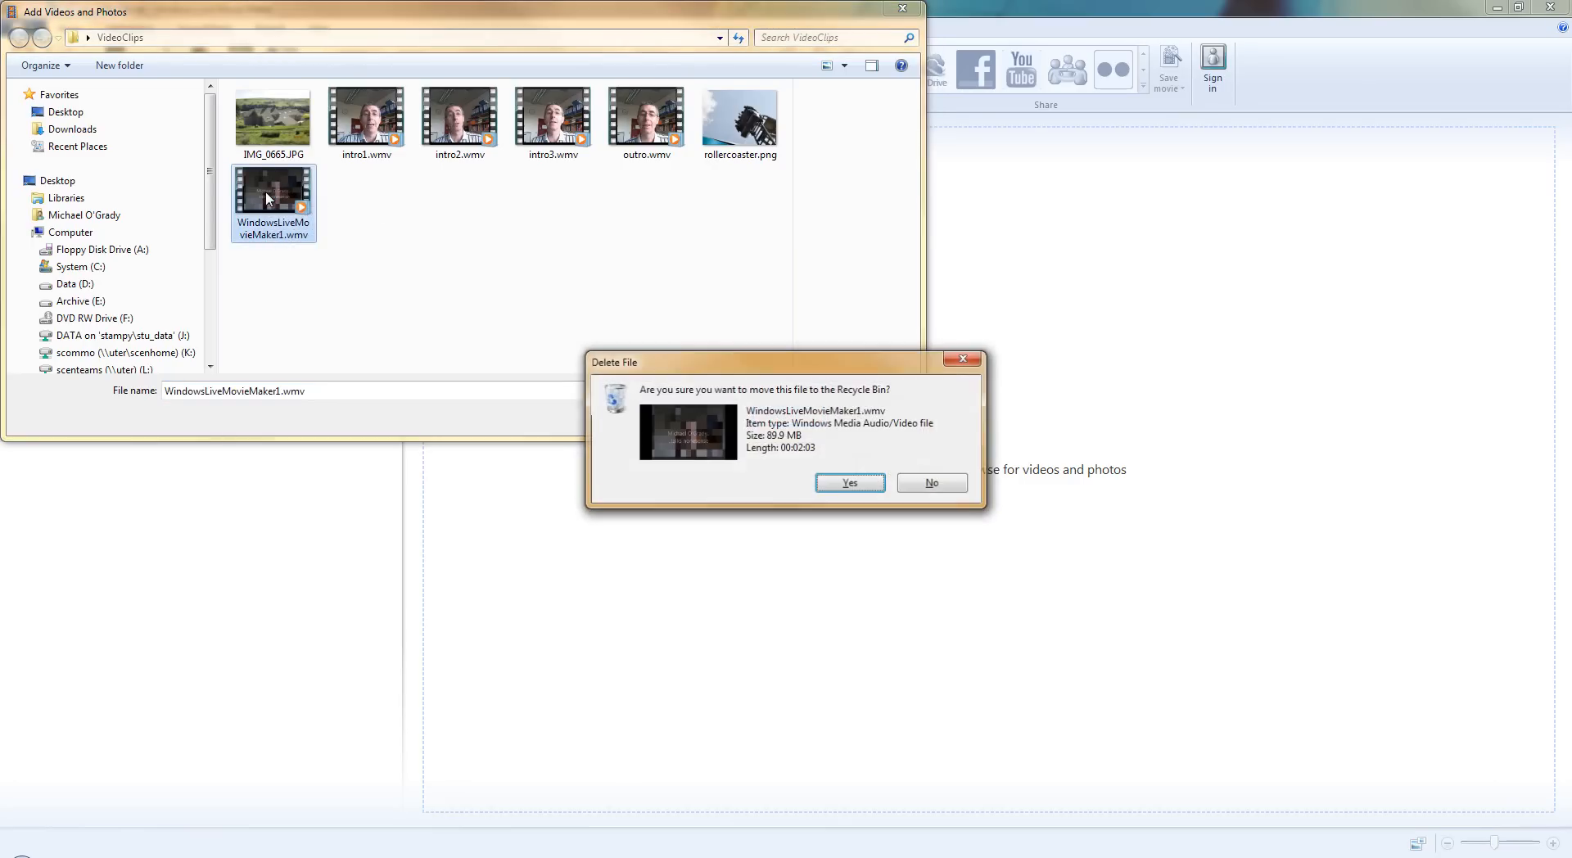
left_click(849, 483)
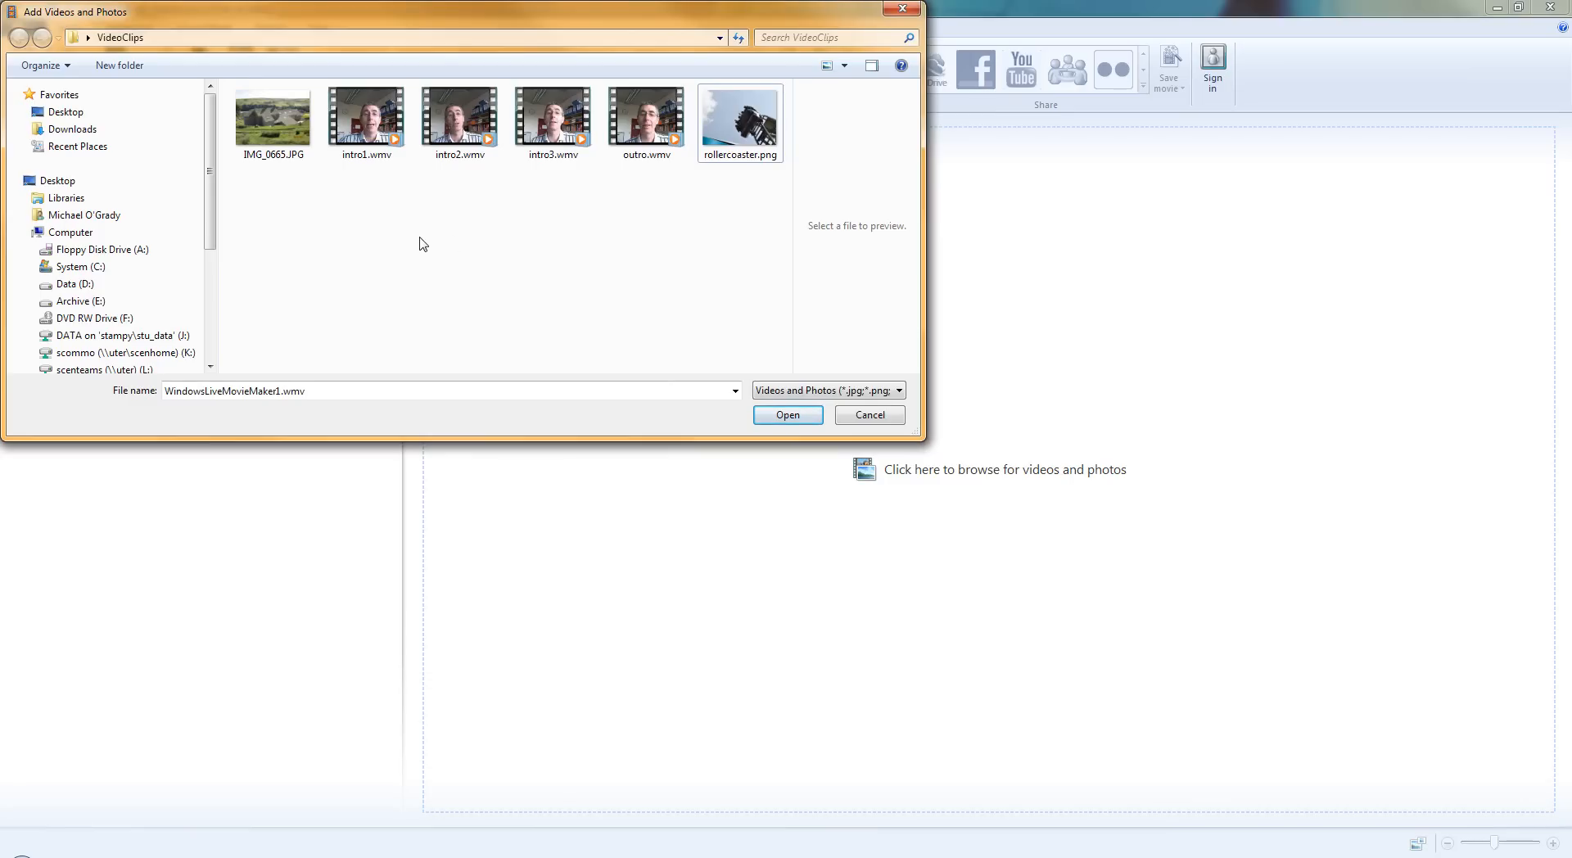
Add IMG_0665.JPG, intro1.wmv, intro2.wmv, intro3.wmv, outro.wmv and rollercoaster.png from VideoClips to the project together.
left_click(270, 137)
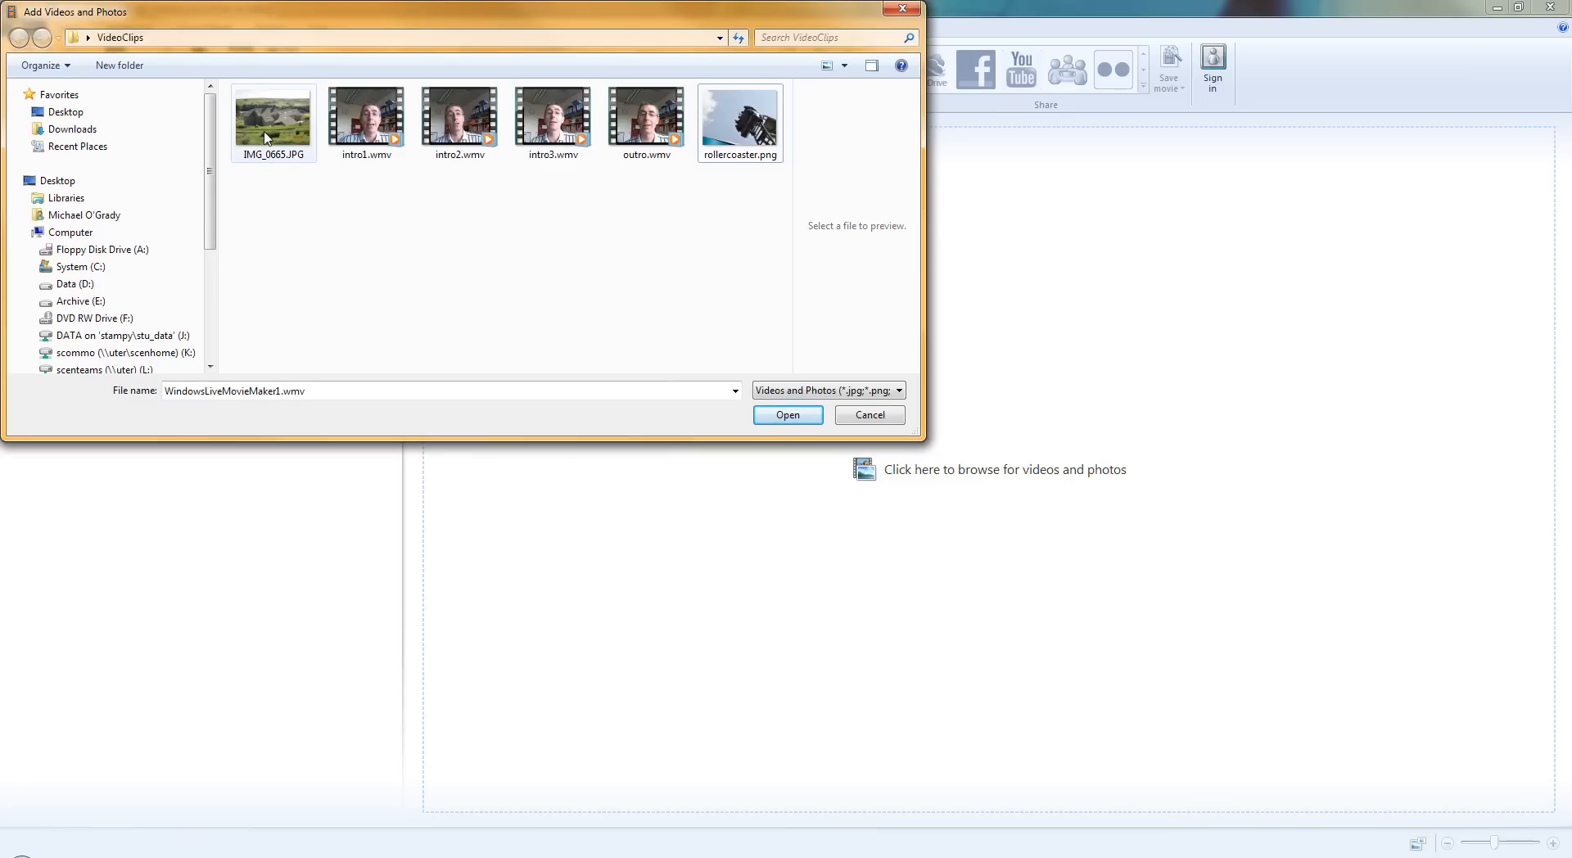
left_click(735, 134)
left_click_drag(233, 247, 774, 107)
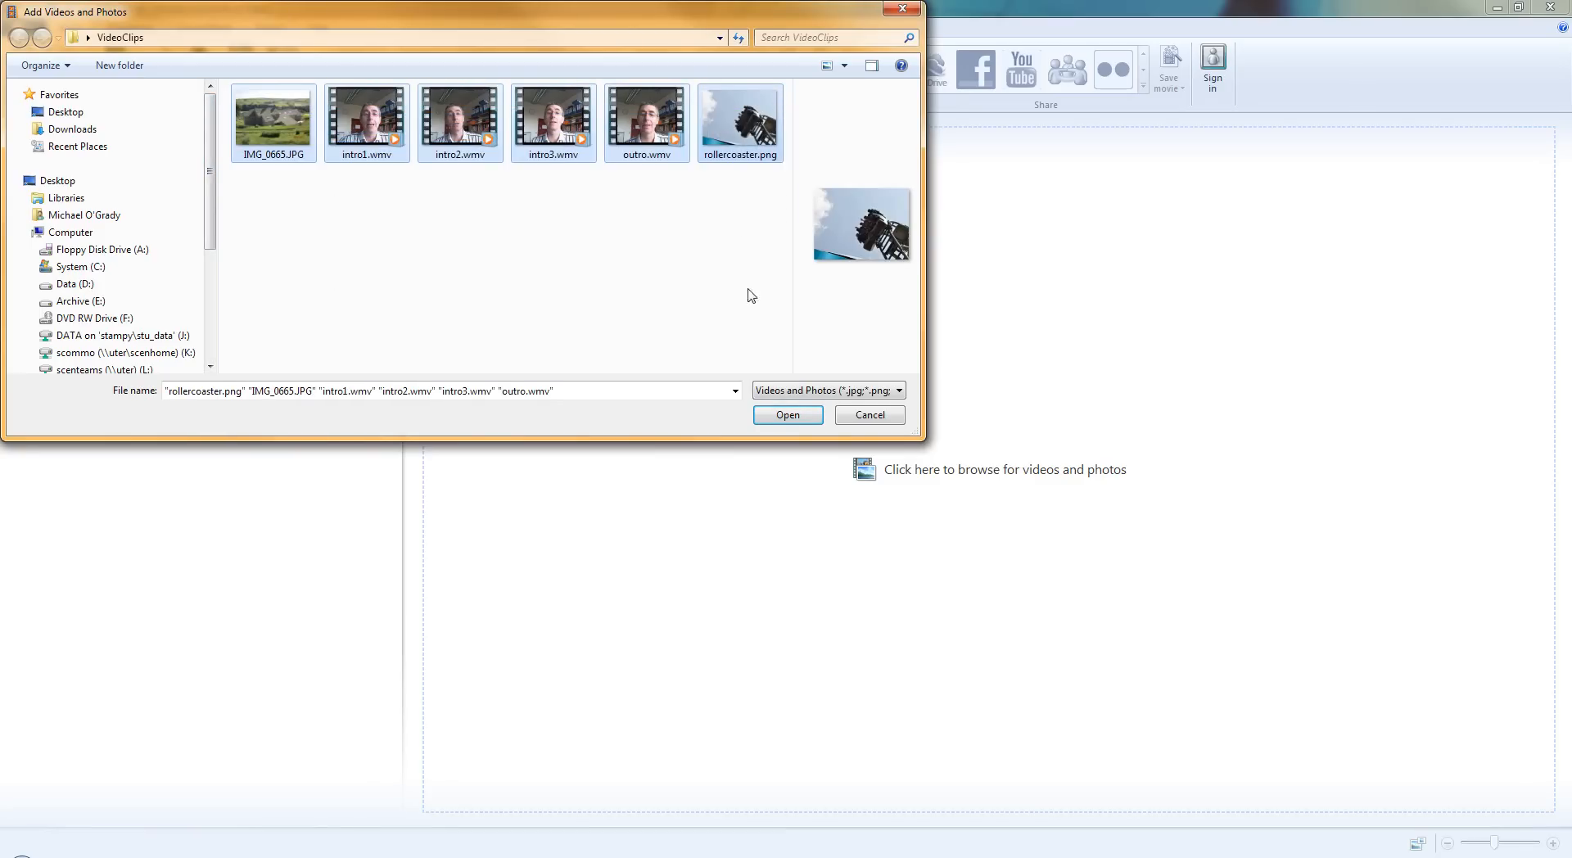
left_click(786, 417)
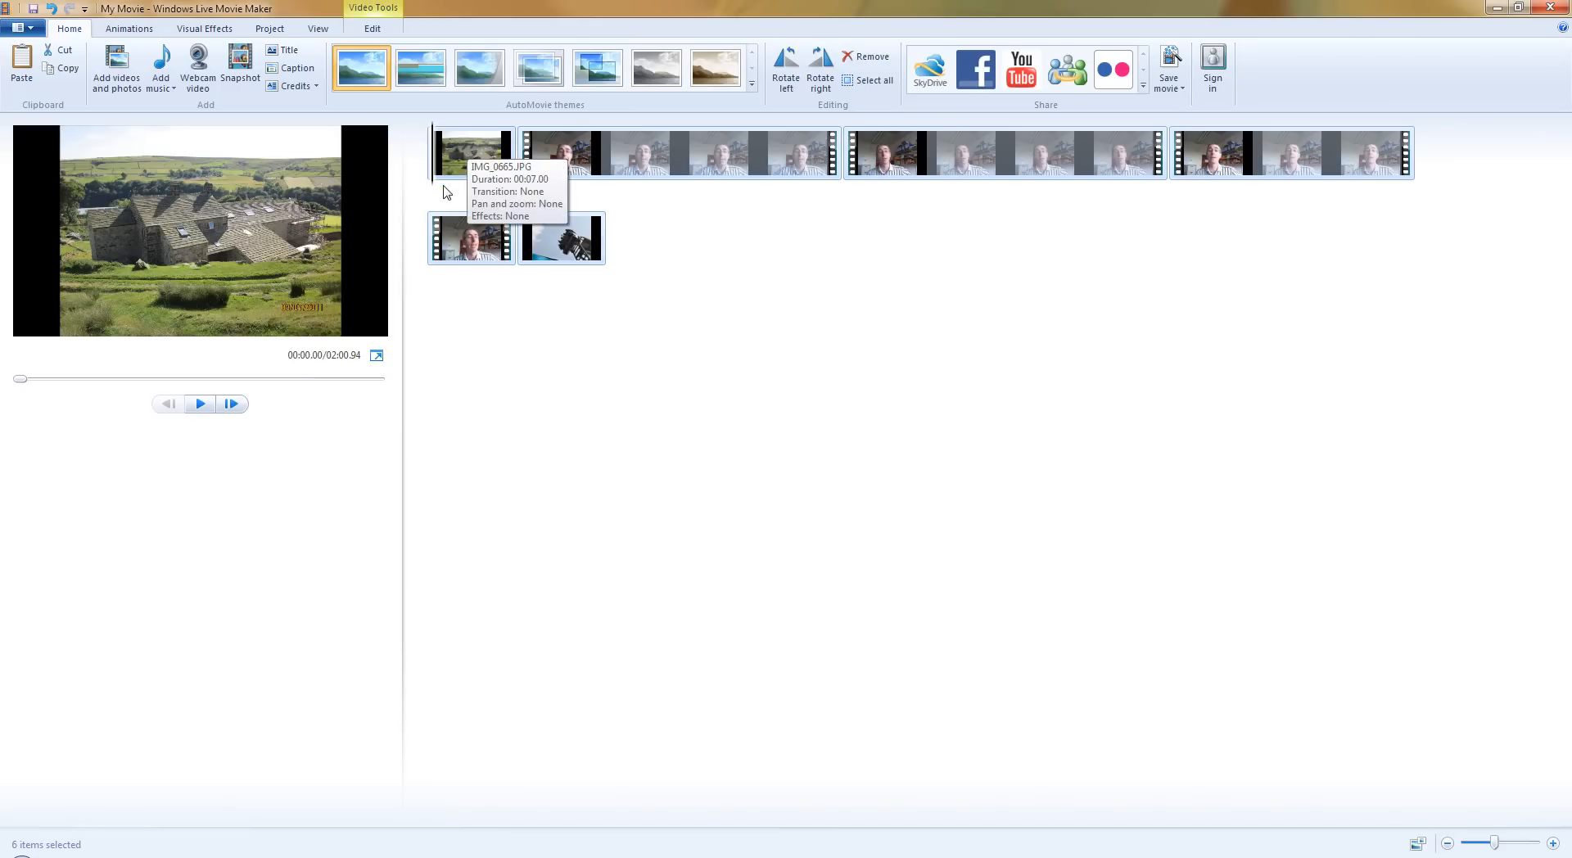
Try to move the IMG_0665.JPG photo to the end of the storyboard while all items are selected.
left_click_drag(451, 164, 524, 259)
left_click_drag(475, 148, 544, 274)
left_click_drag(490, 160, 709, 279)
left_click_drag(485, 157, 658, 273)
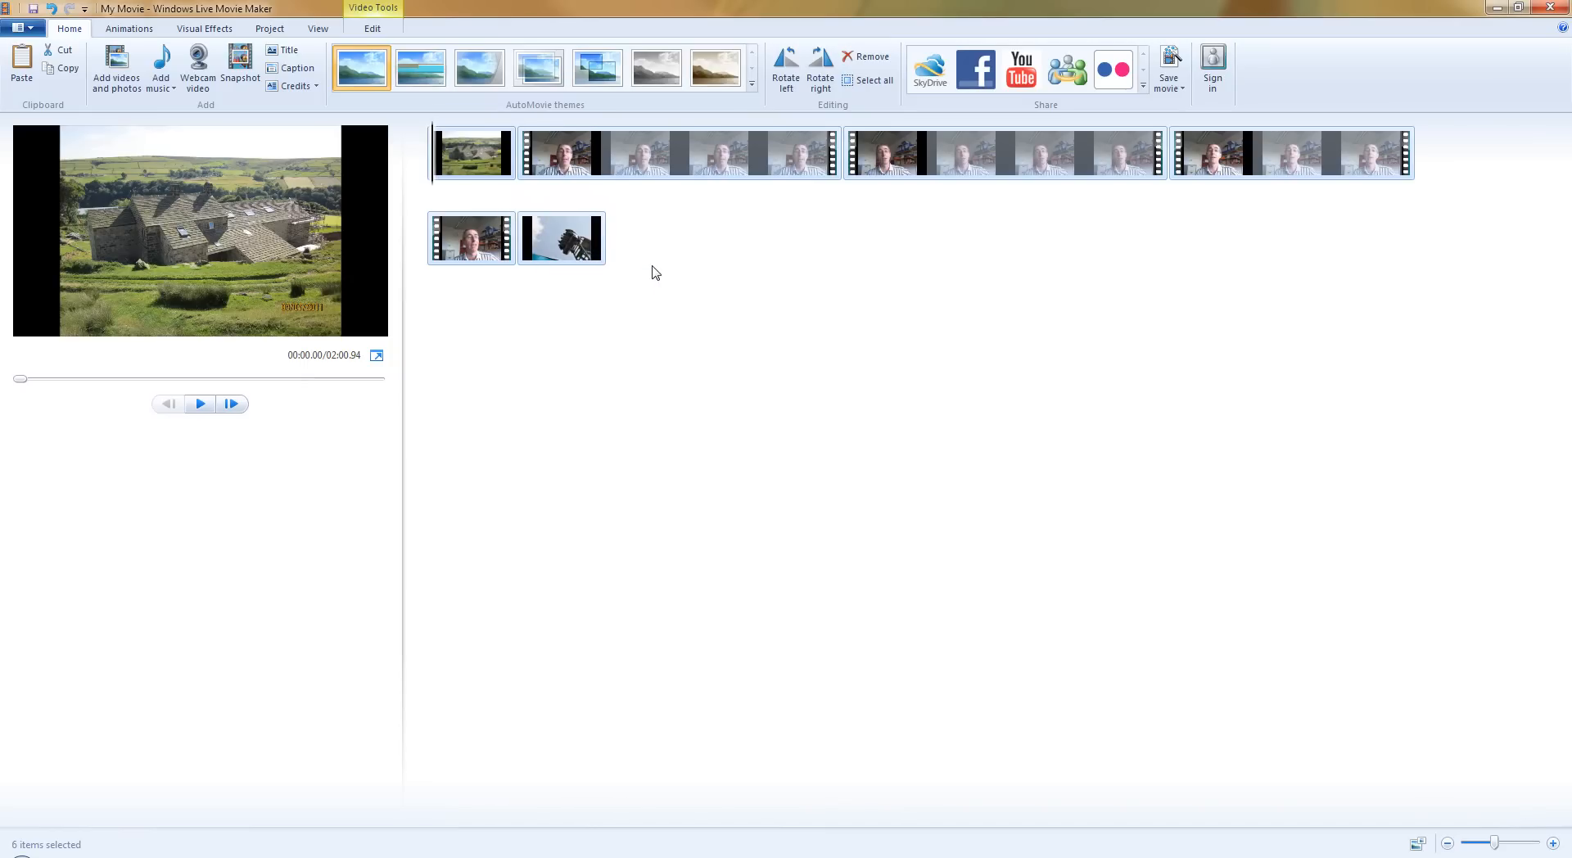
left_click_drag(473, 163, 541, 269)
left_click_drag(497, 174, 641, 272)
mouse_move(480, 171)
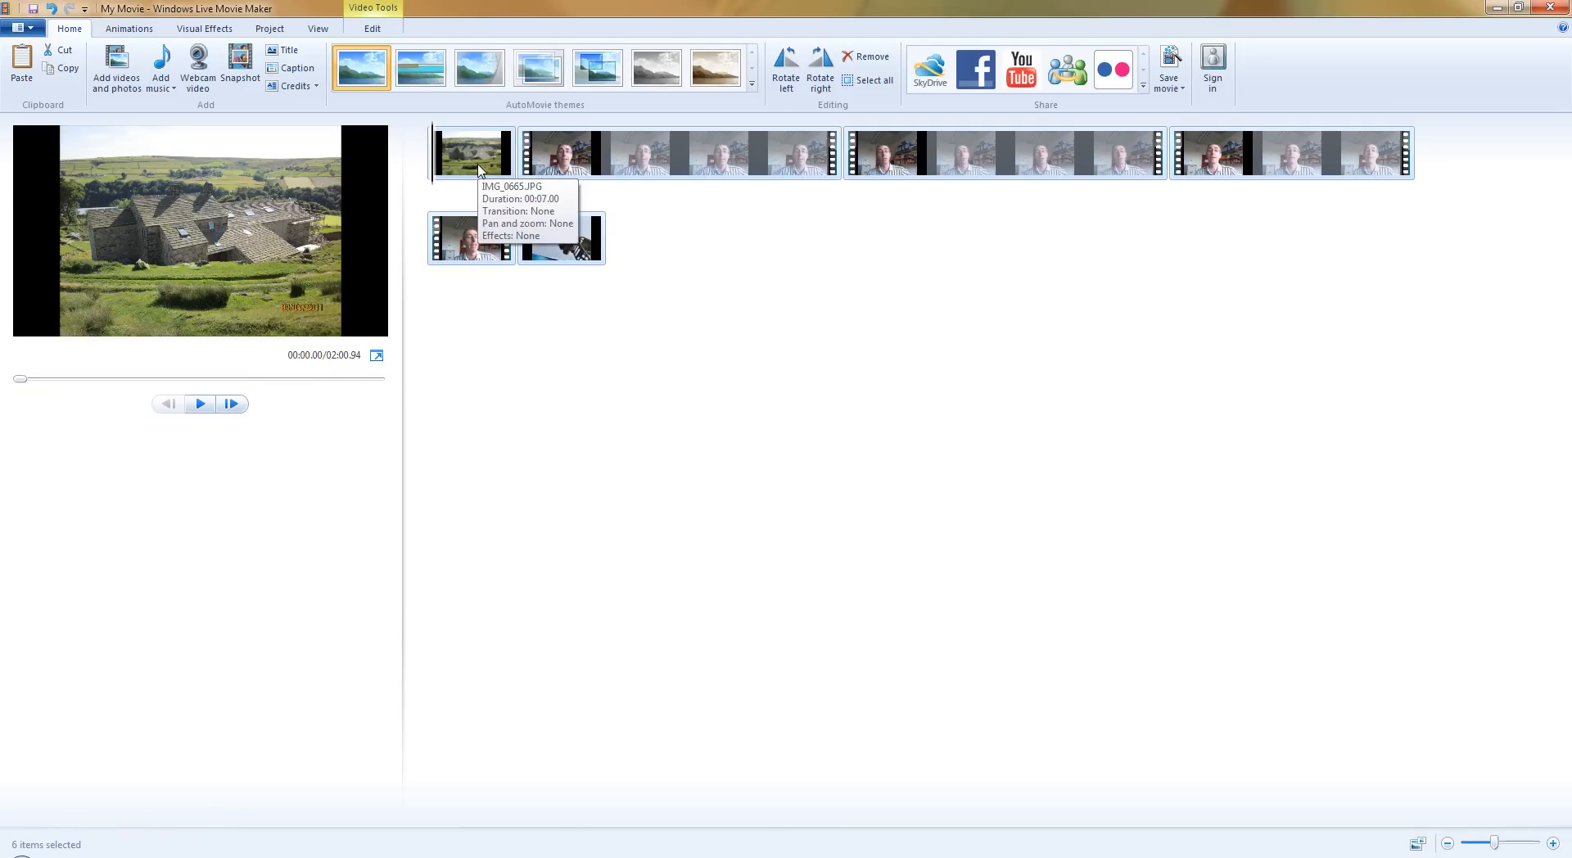
left_click_drag(466, 156, 649, 271)
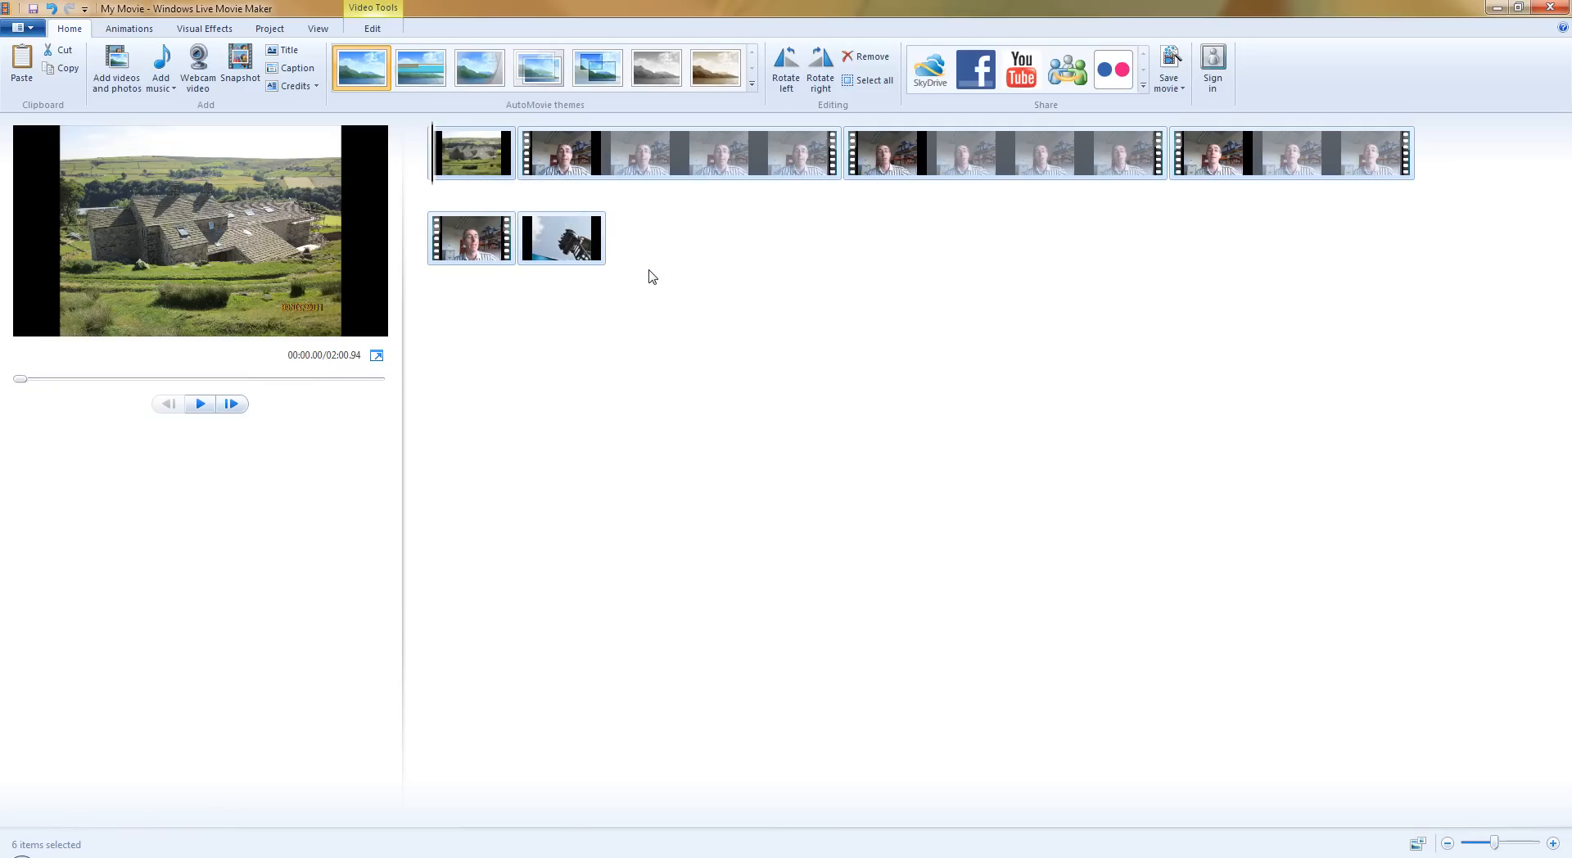
left_click_drag(1003, 176, 1007, 245)
Move only the IMG_0665.JPG photo from the start of the storyboard to between the outro clip and the rollercoaster photo.
left_click(851, 164)
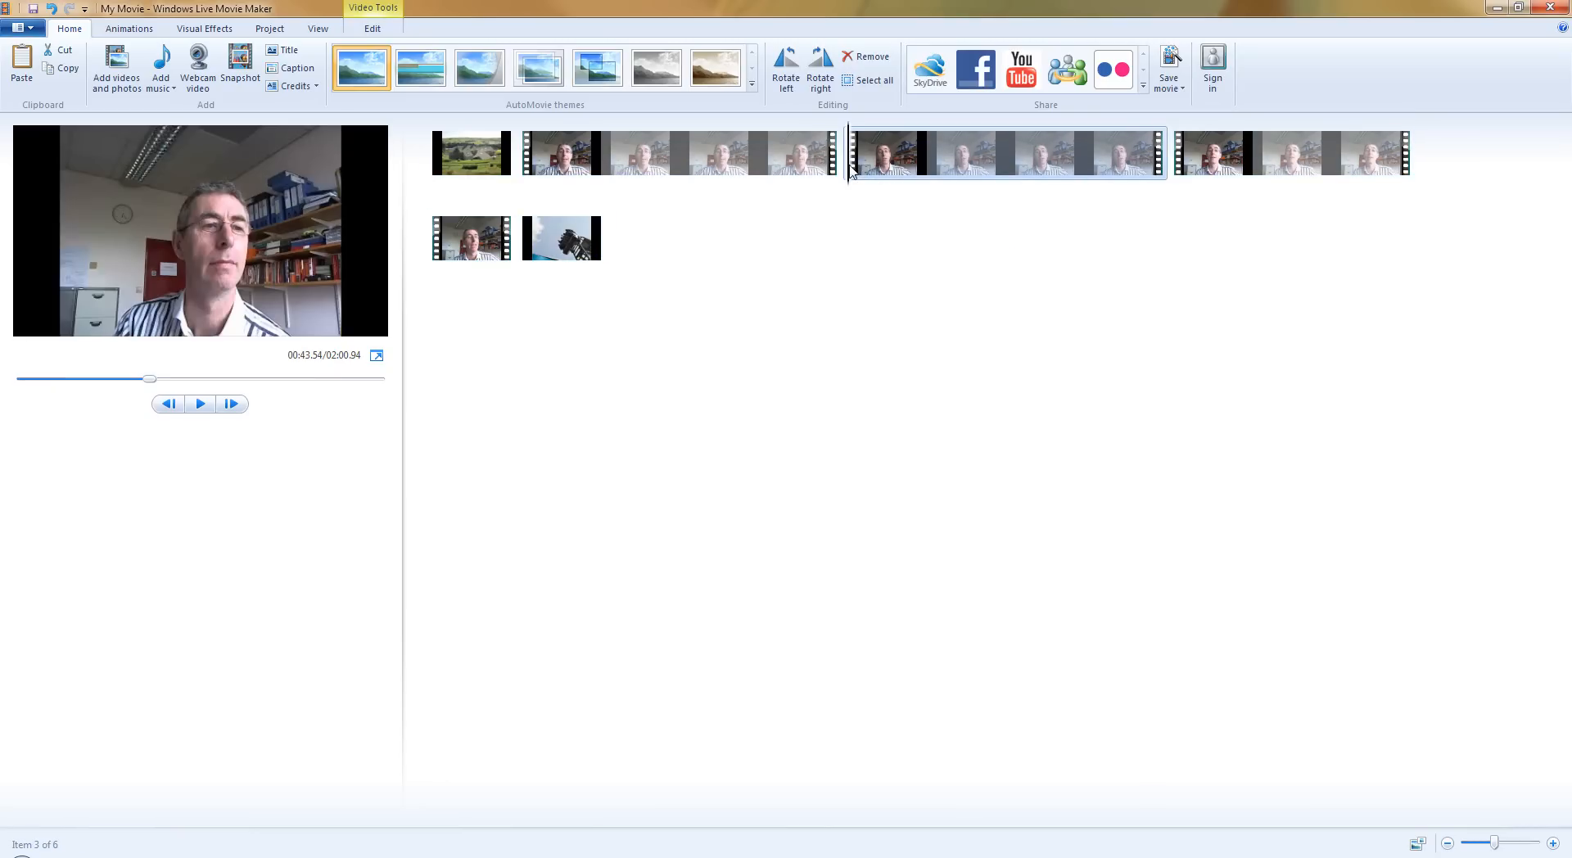
left_click(506, 170)
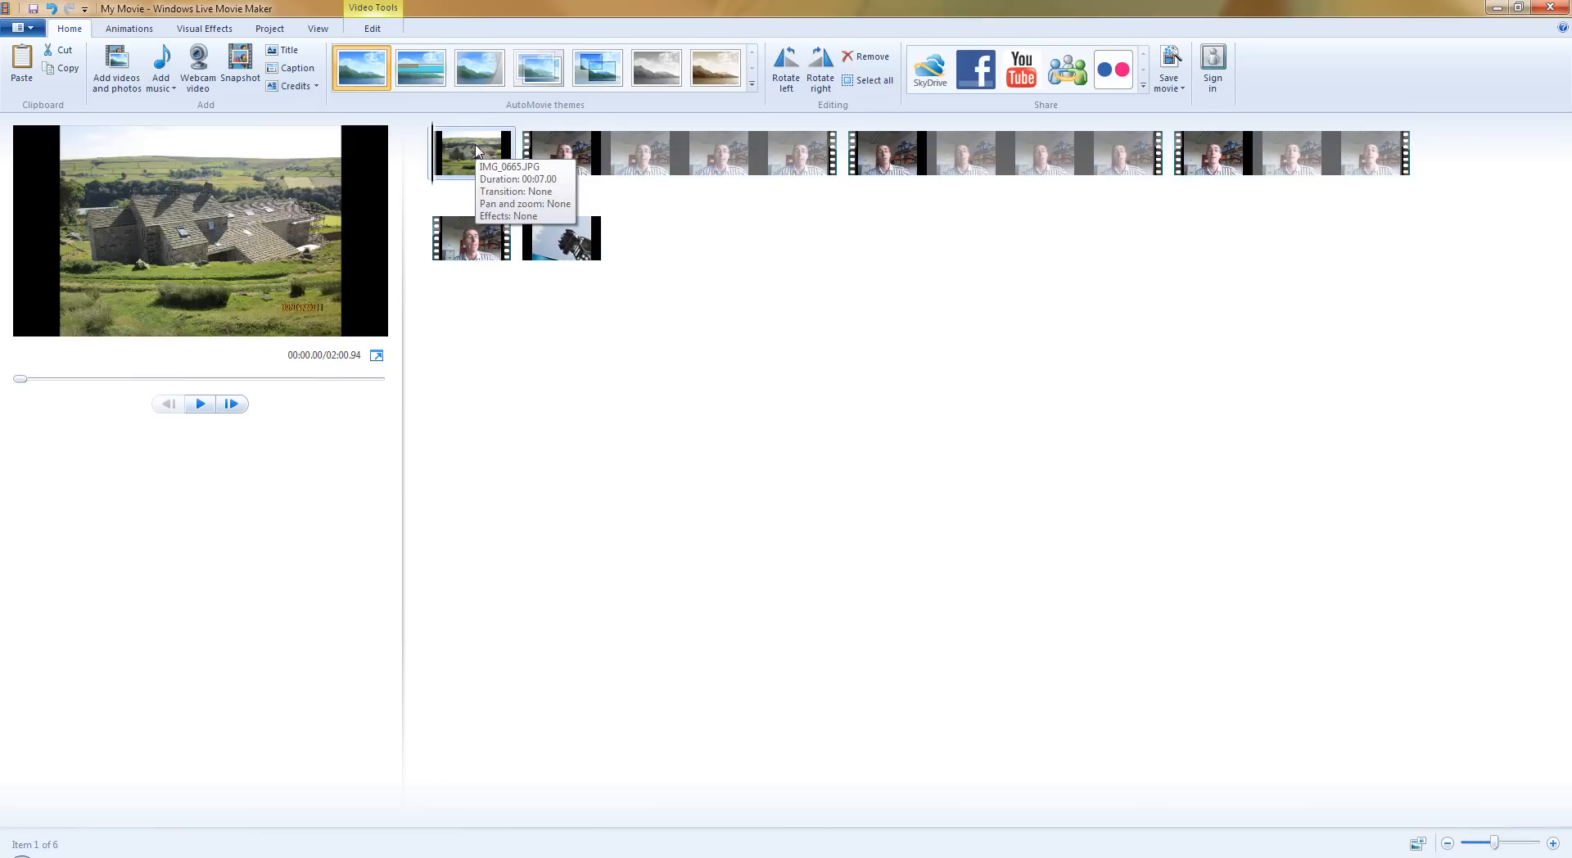
left_click_drag(517, 179, 646, 270)
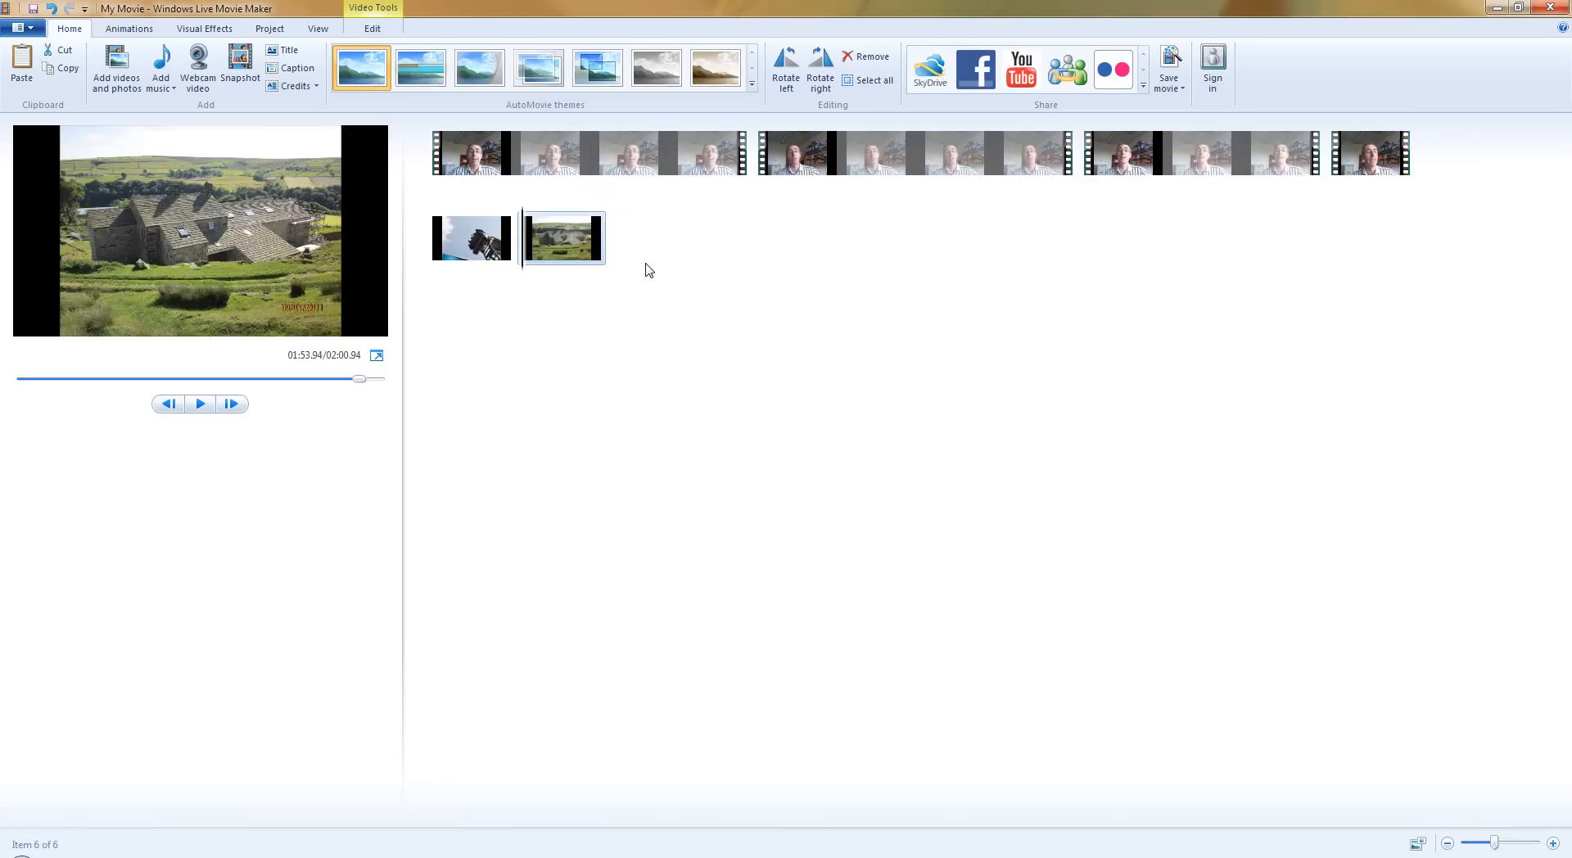
left_click_drag(565, 242, 447, 246)
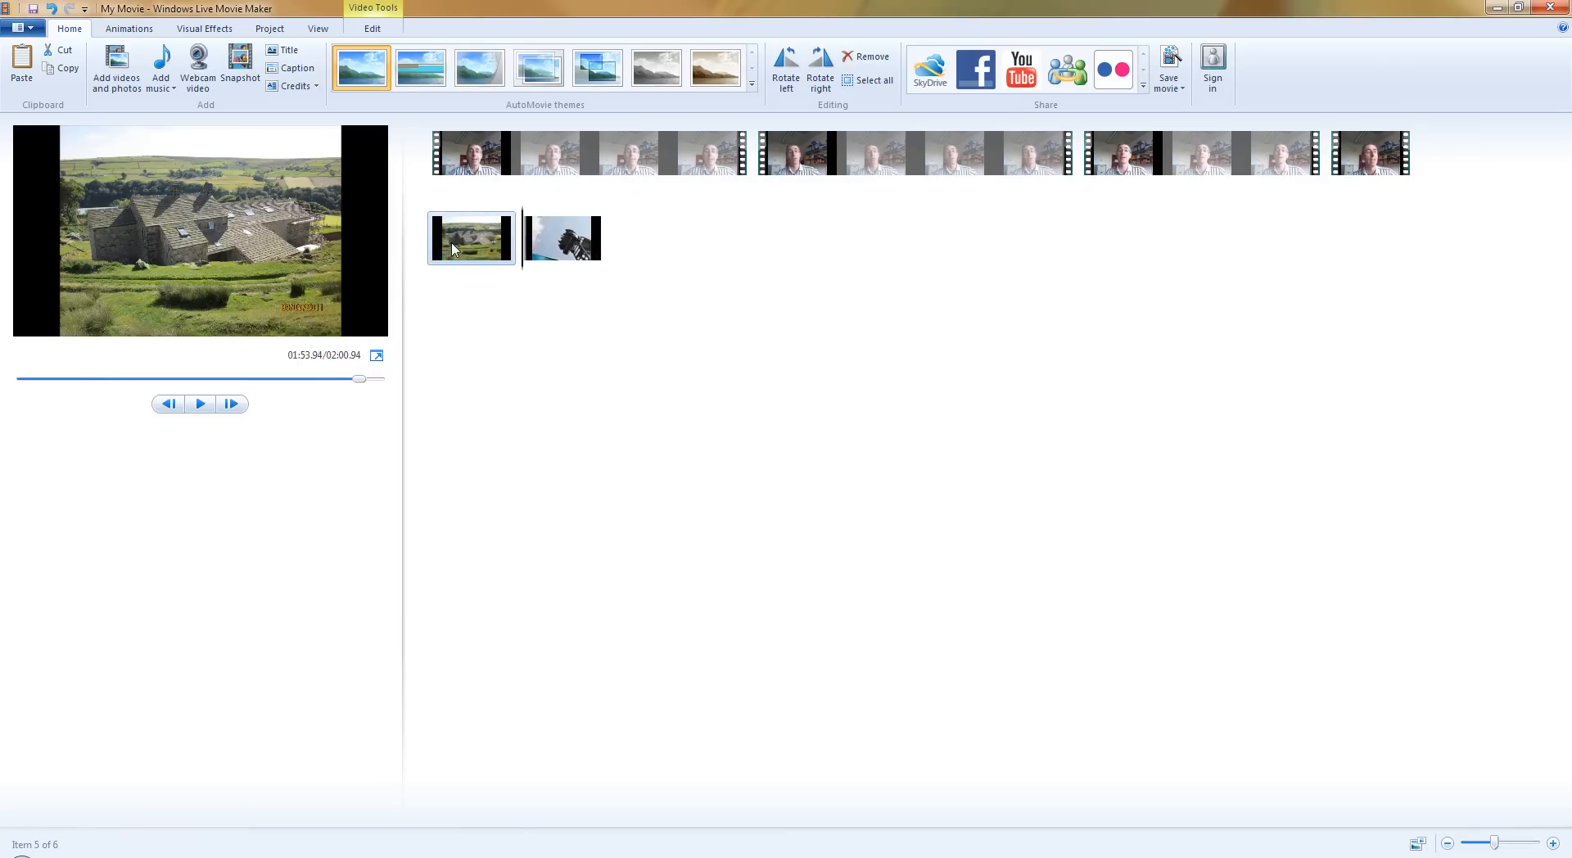
left_click(564, 244)
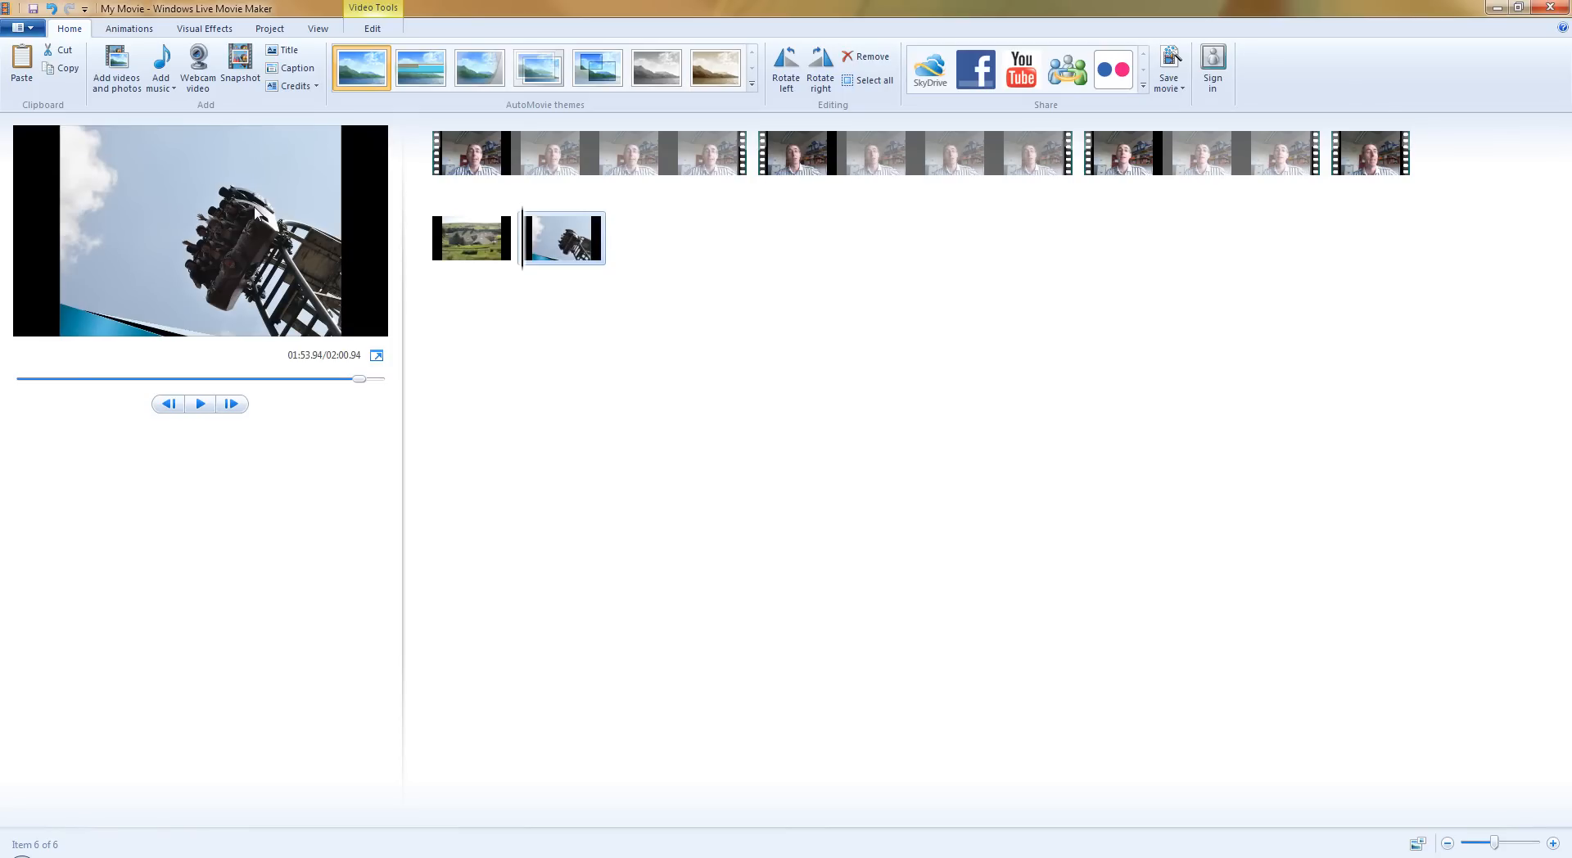
Insert a title before the intro1.wmv clip and replace its default text with the presenter's full name followed by "talks...".
left_click(468, 166)
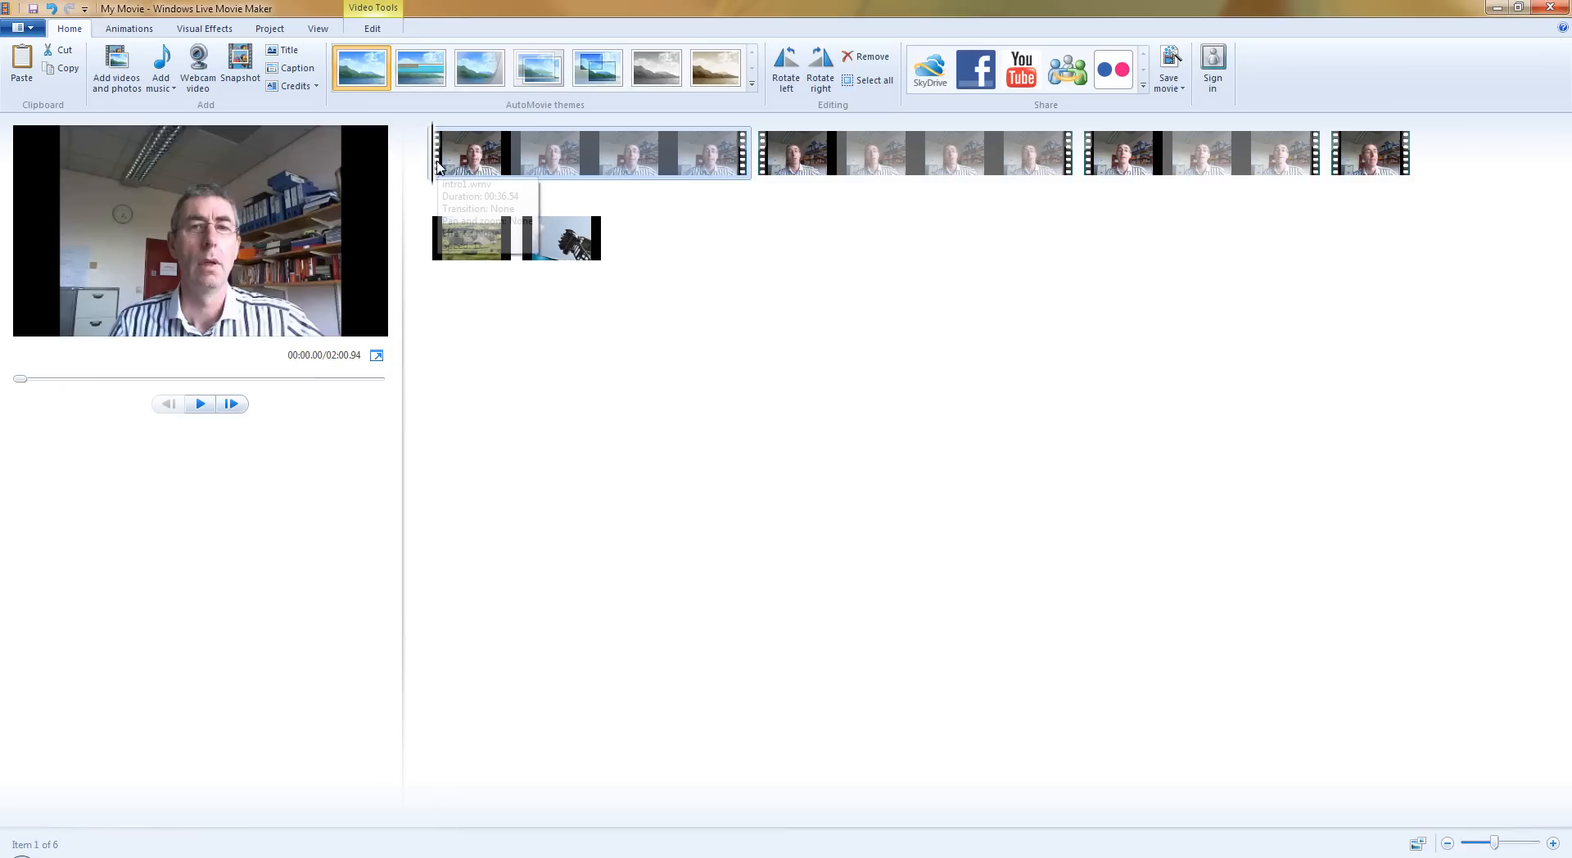
left_click(285, 50)
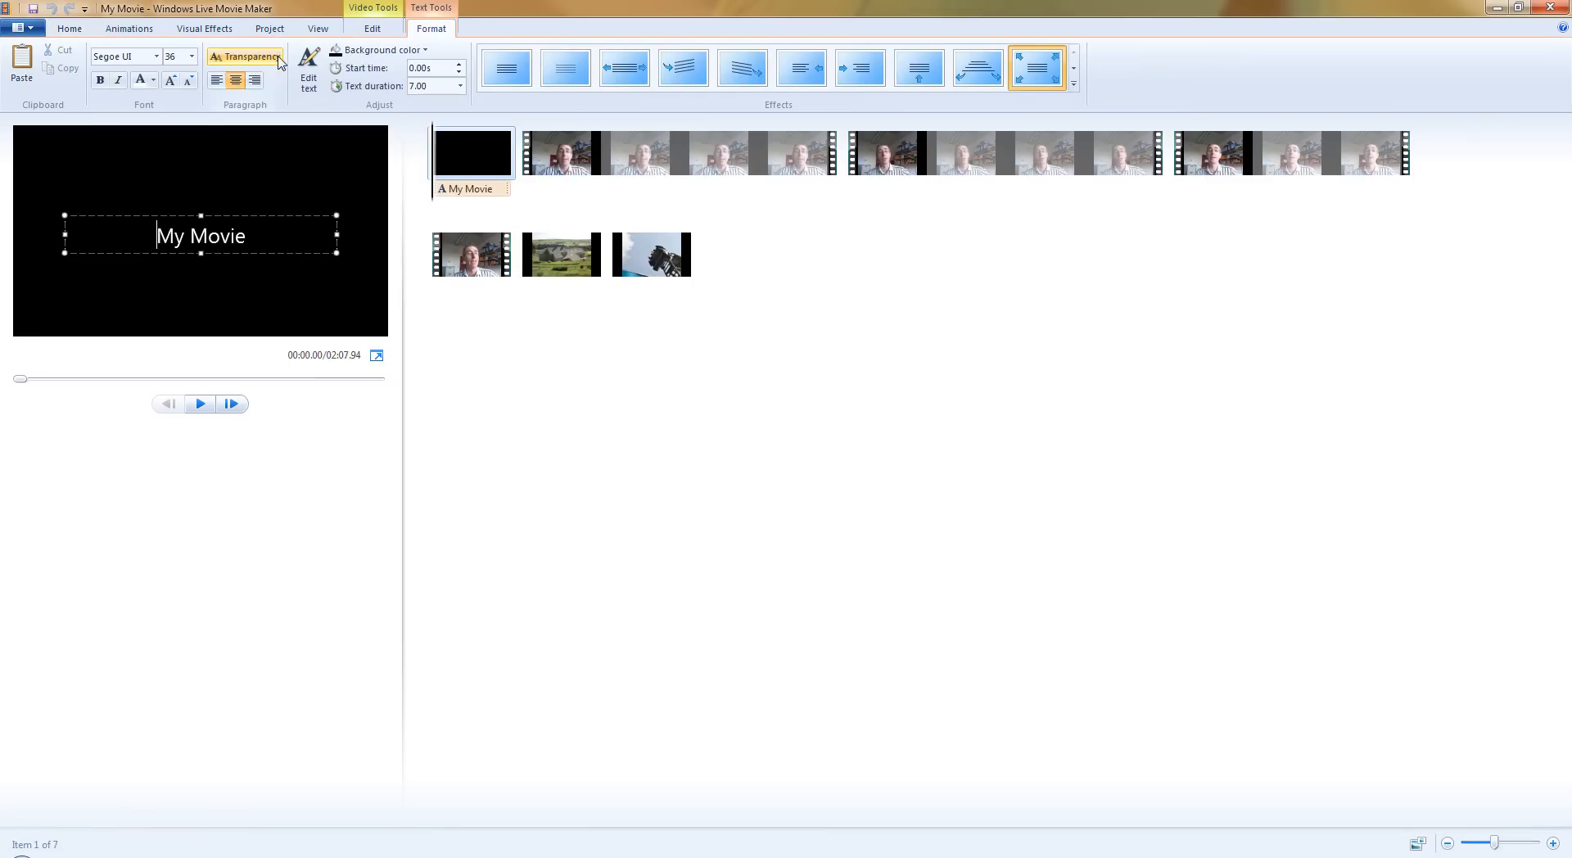
left_click_drag(245, 236, 155, 237)
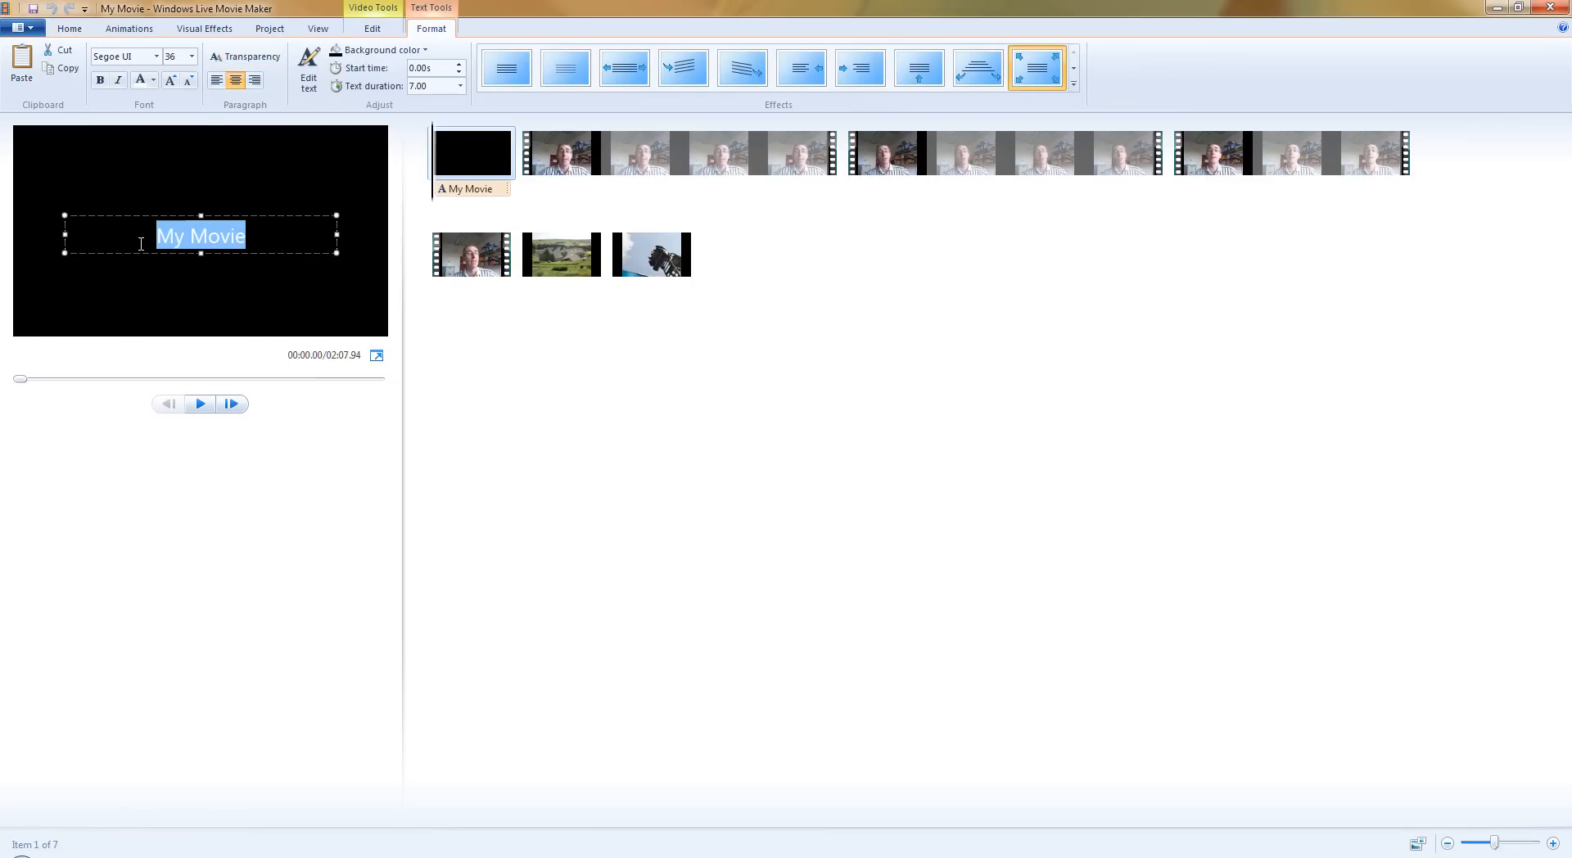
type("Michae")
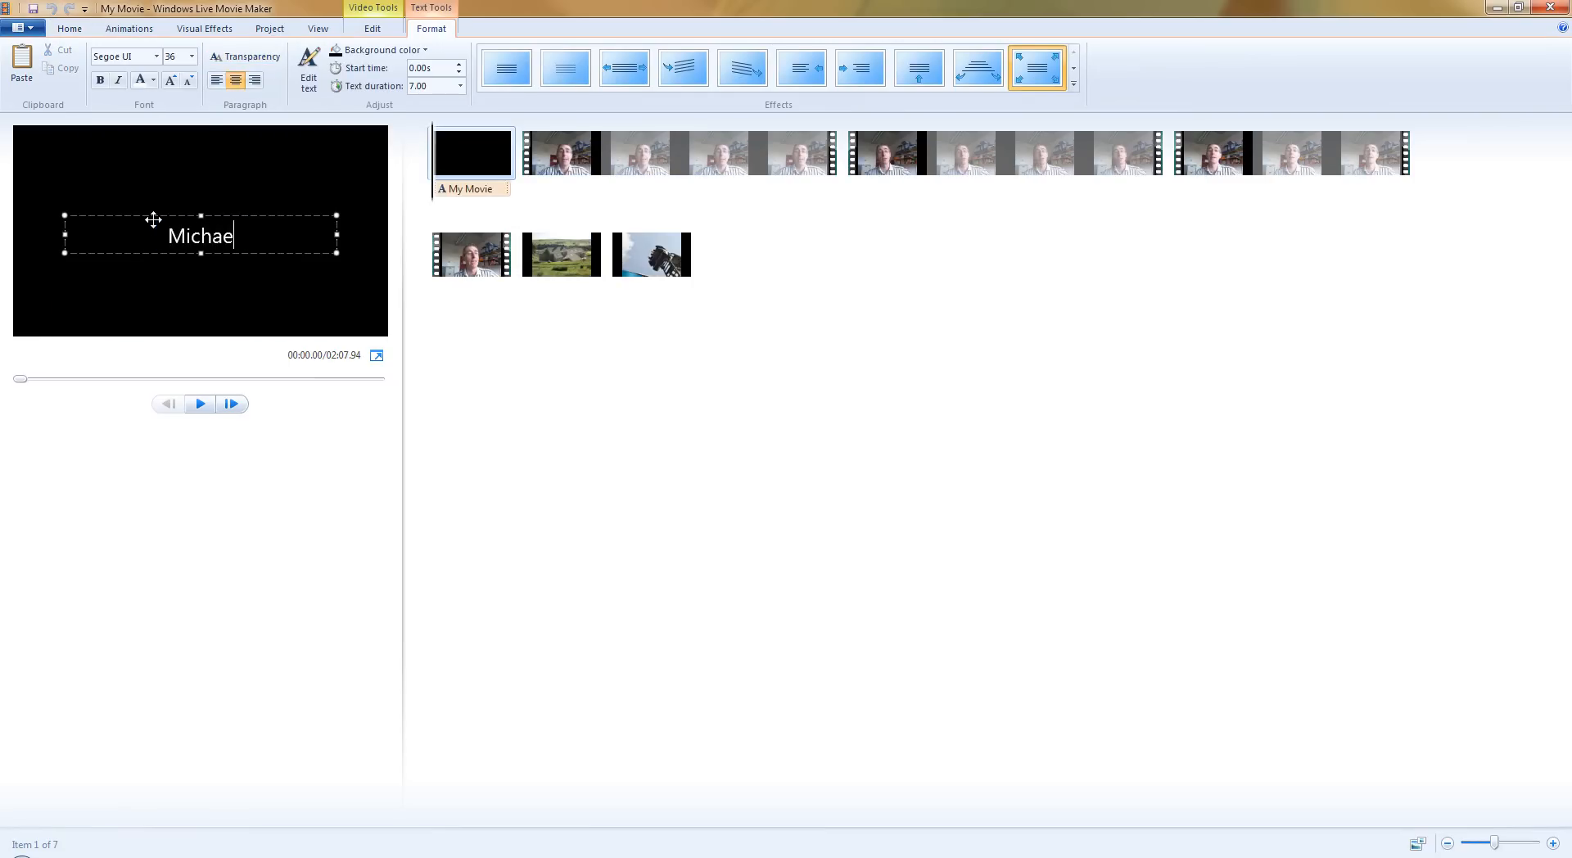
type("l O'g")
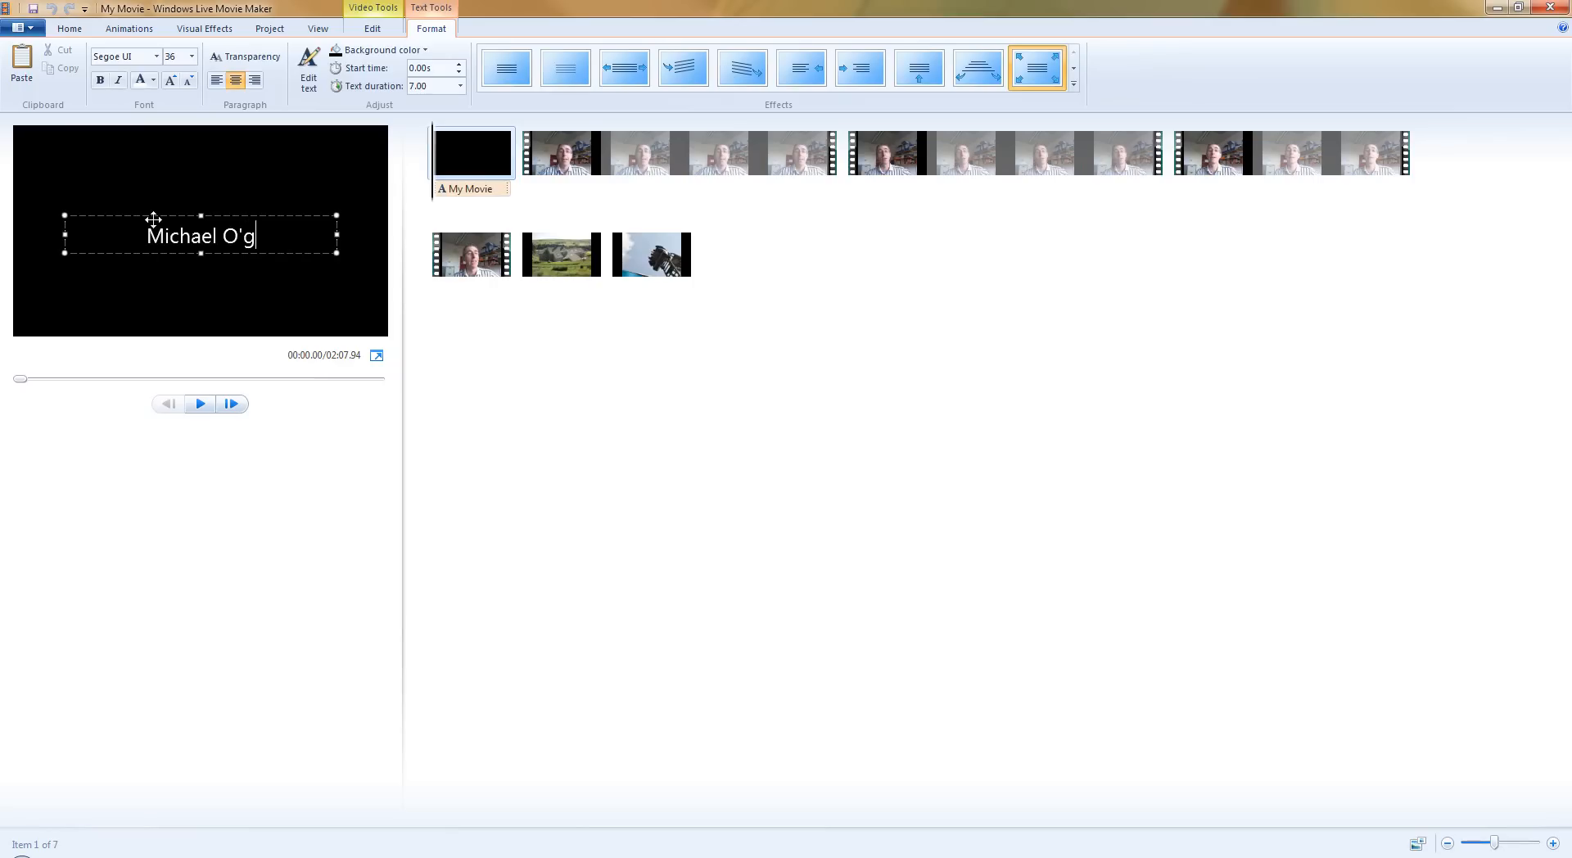
type("radt ta")
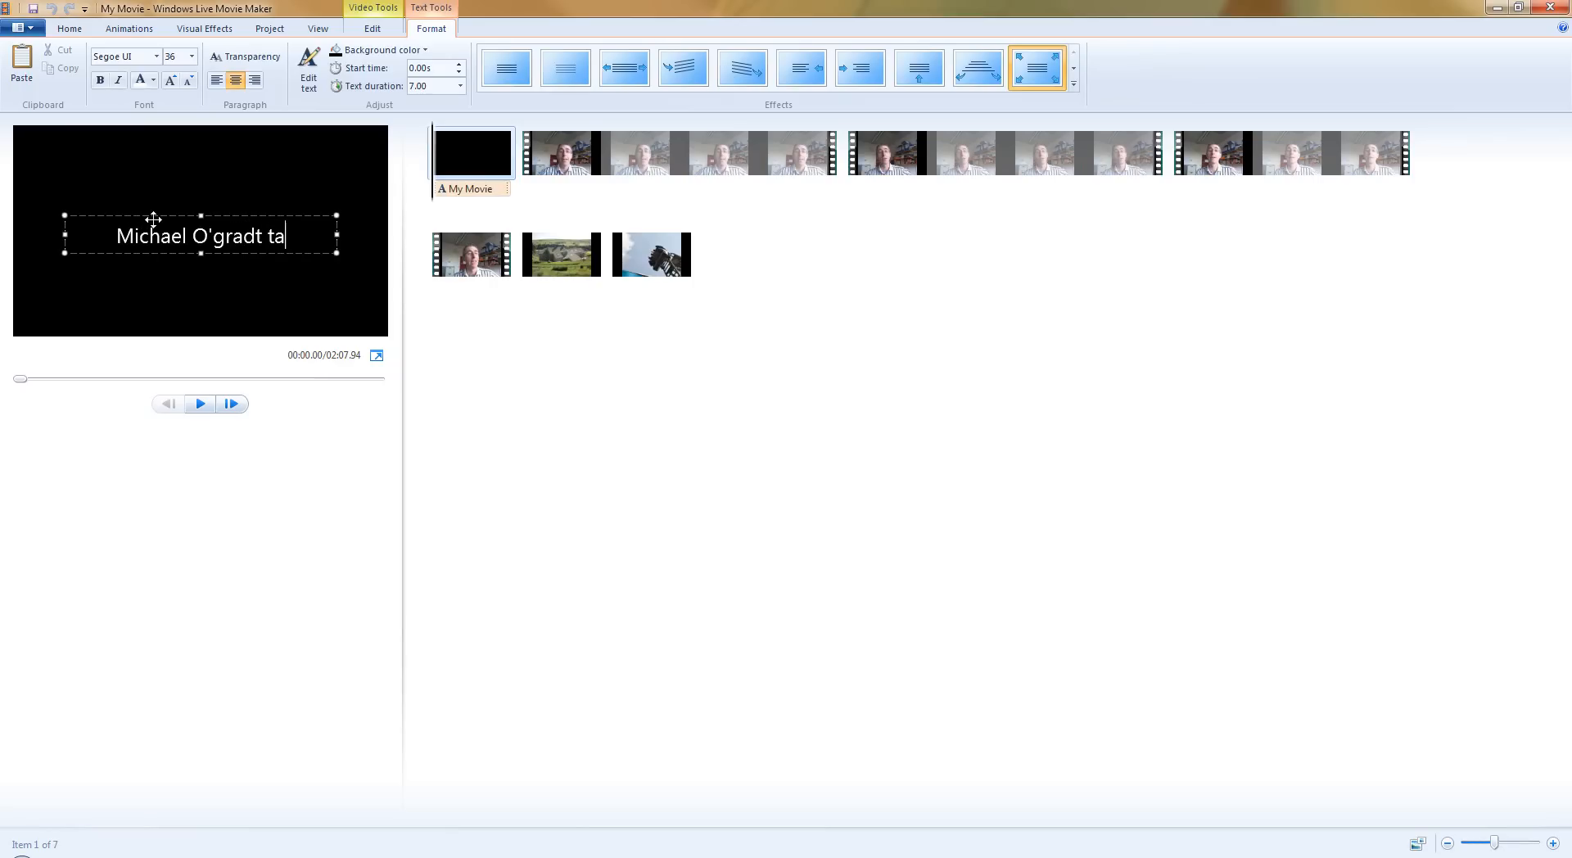
type("lks..")
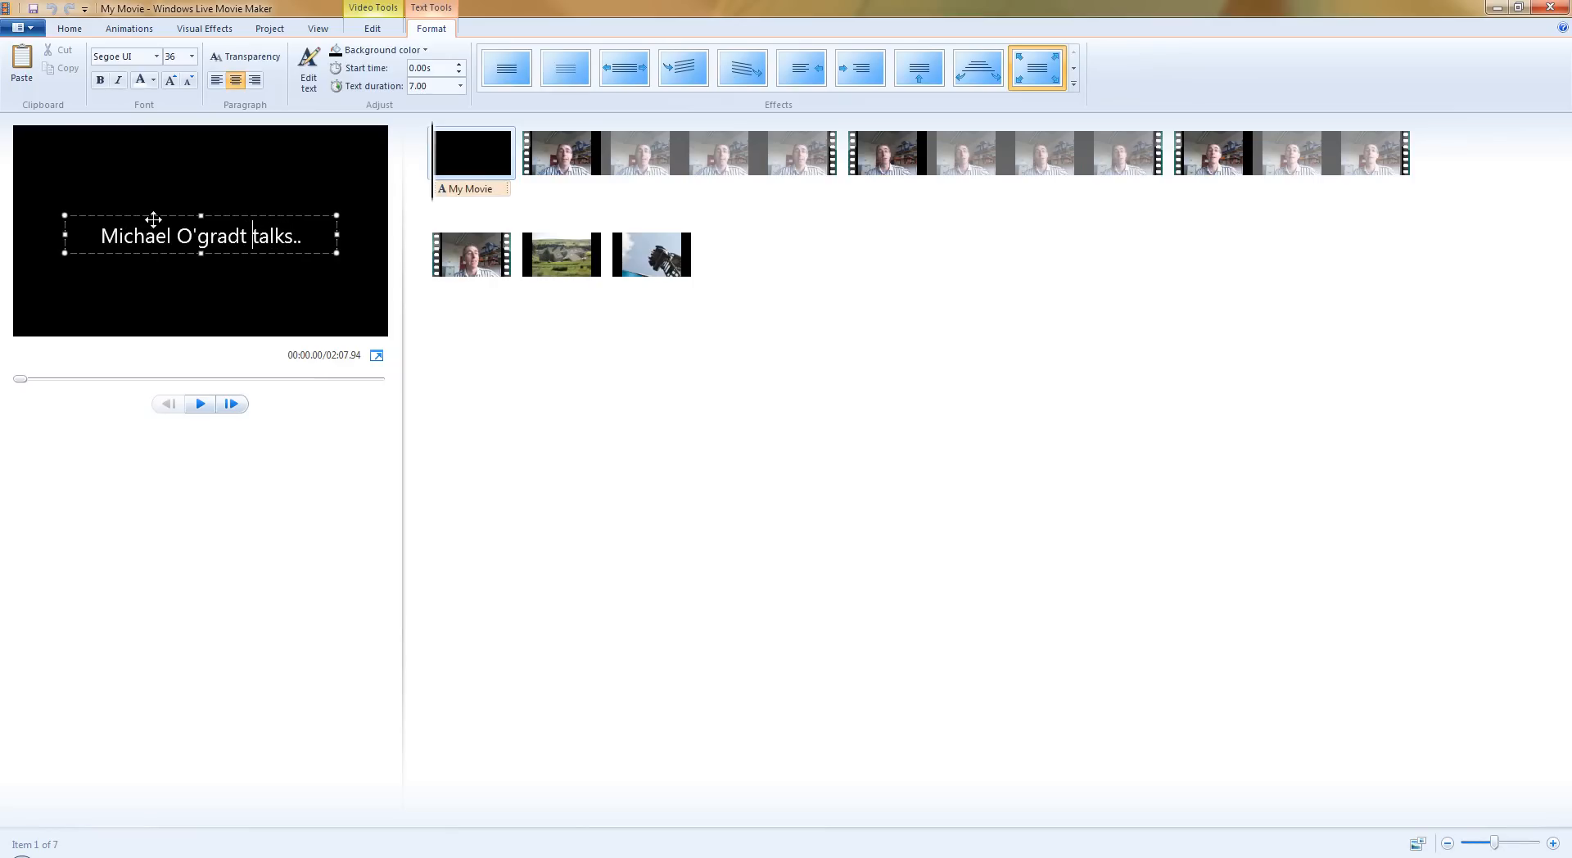
key("BackSpace")
type("y")
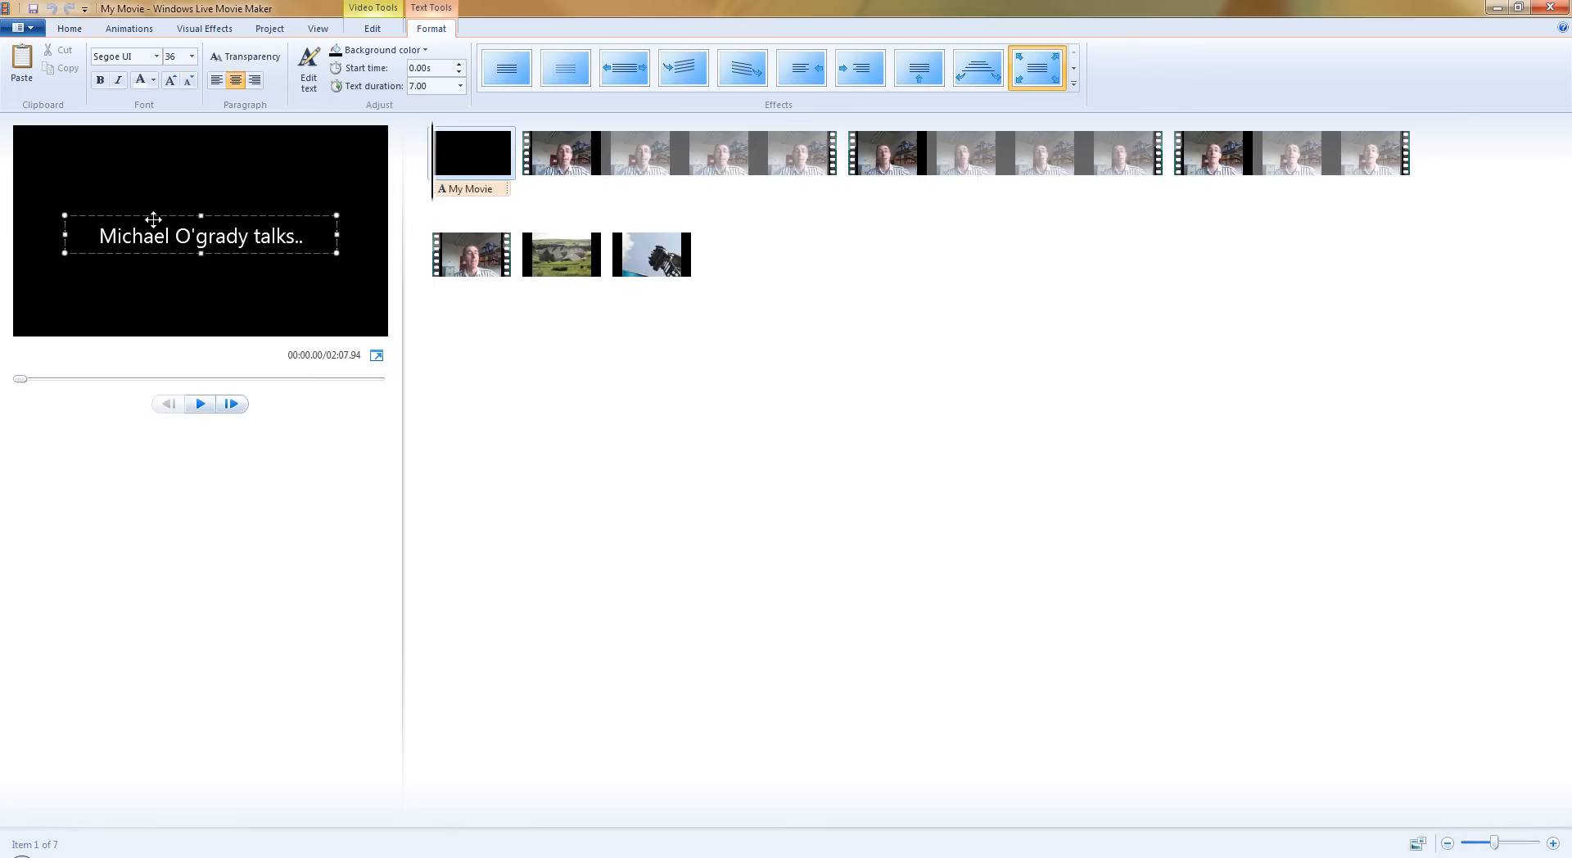
type(".")
Add a second line to the title reading "...stuff and nonesense!".
key("Return")
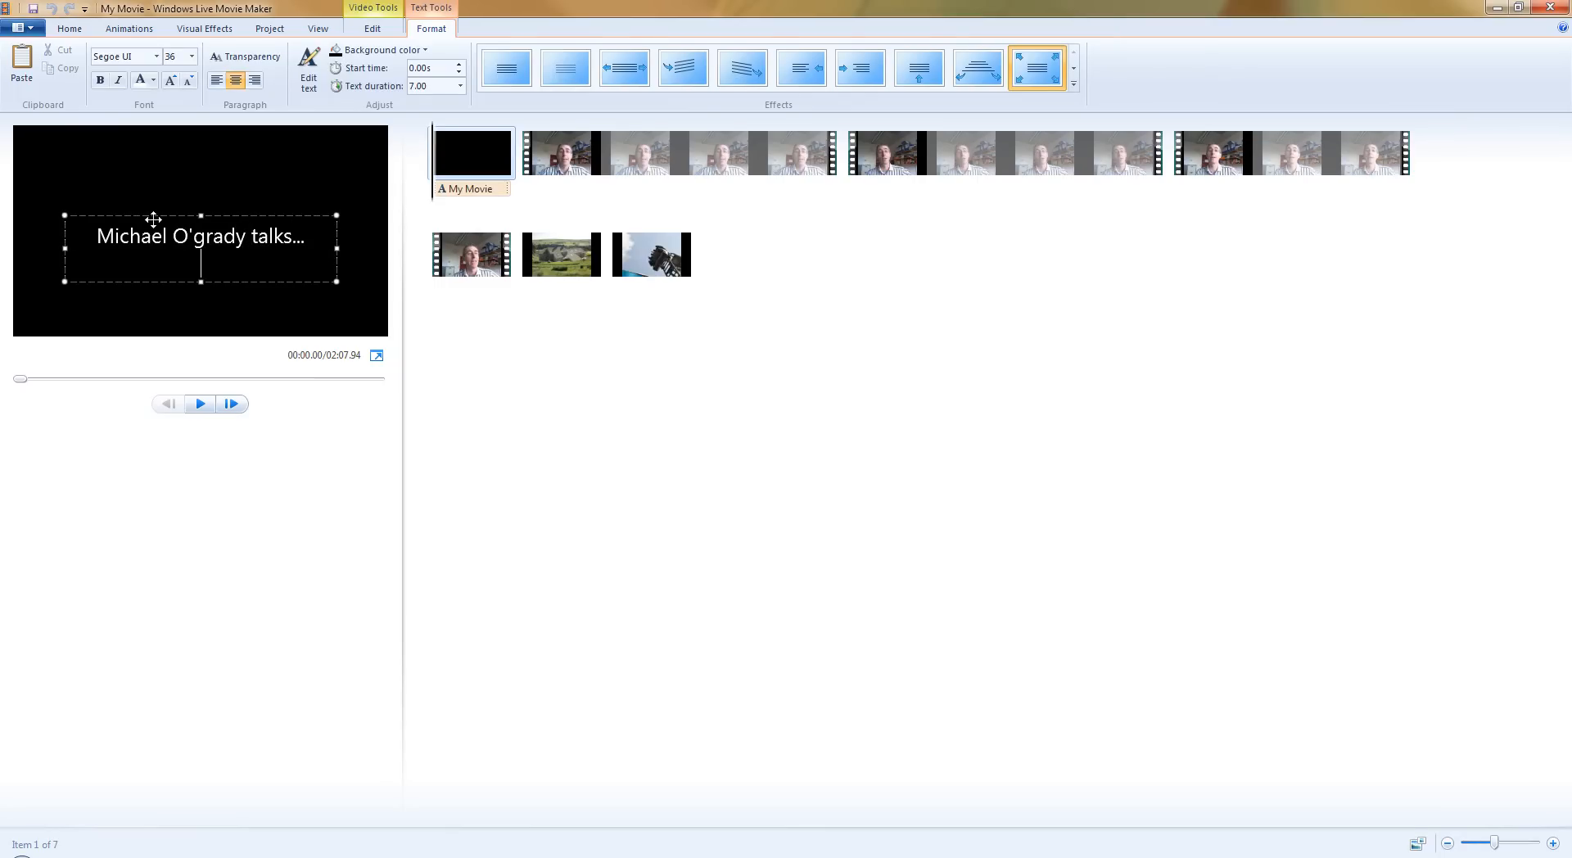
type("...stuff and nonesen")
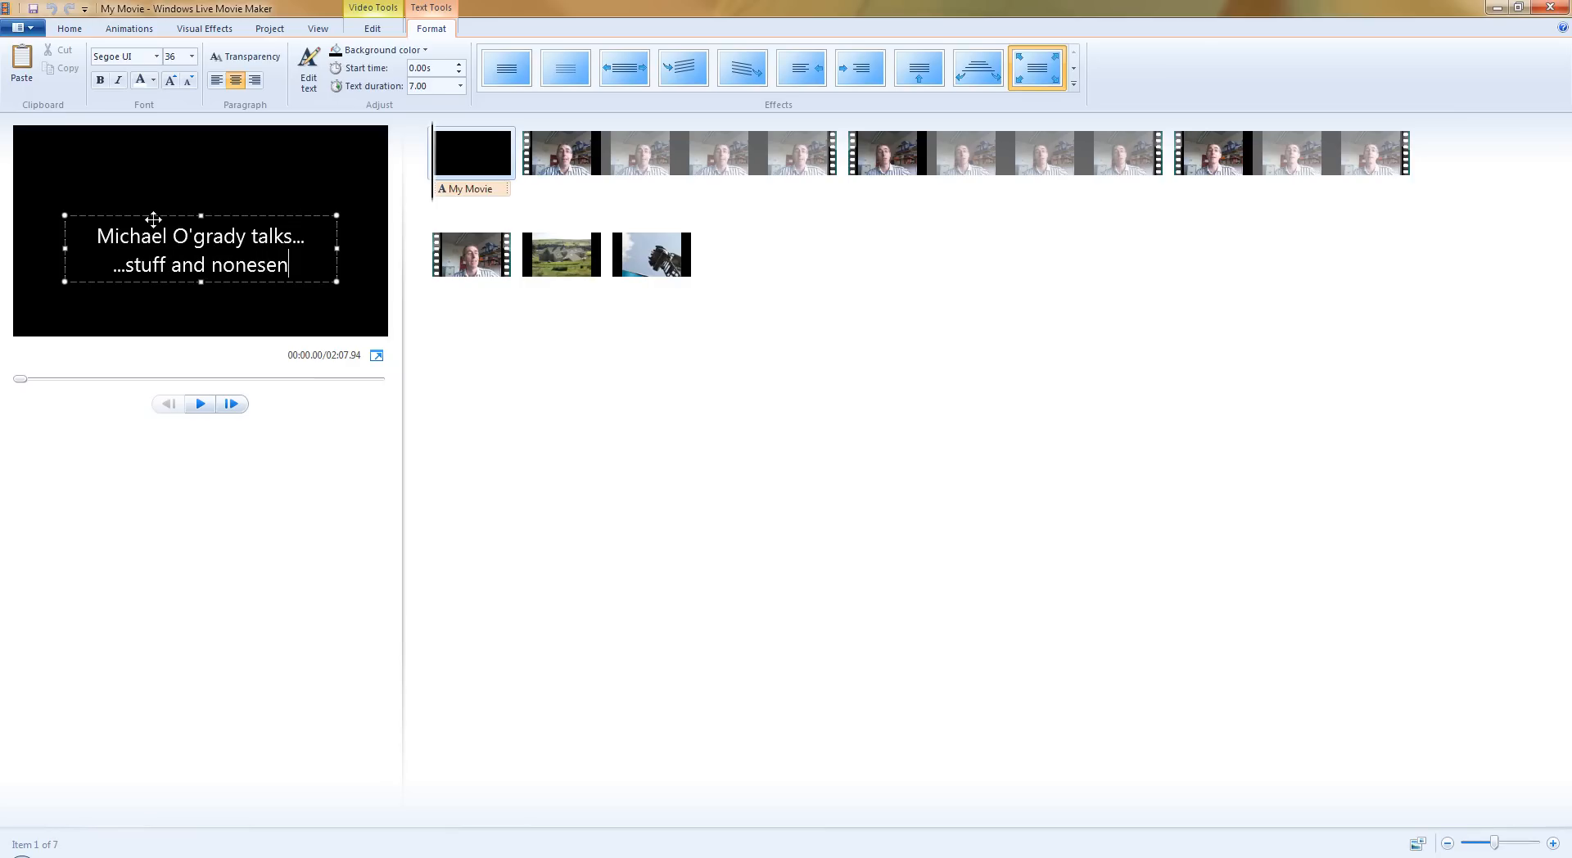
type("se!")
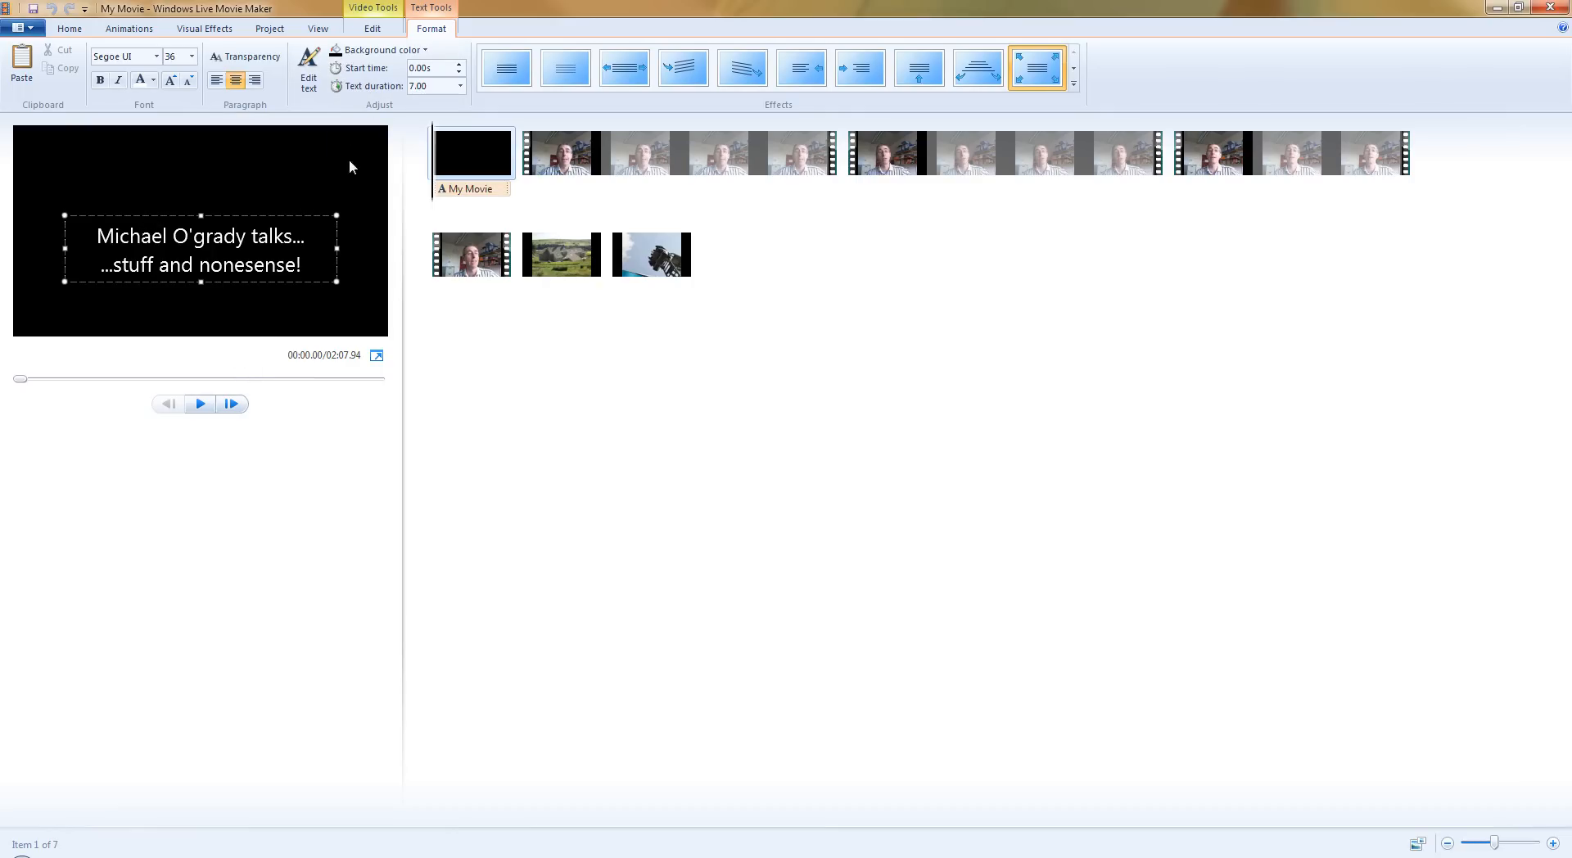
Set the title's text duration to 5.00 seconds.
left_click(430, 86)
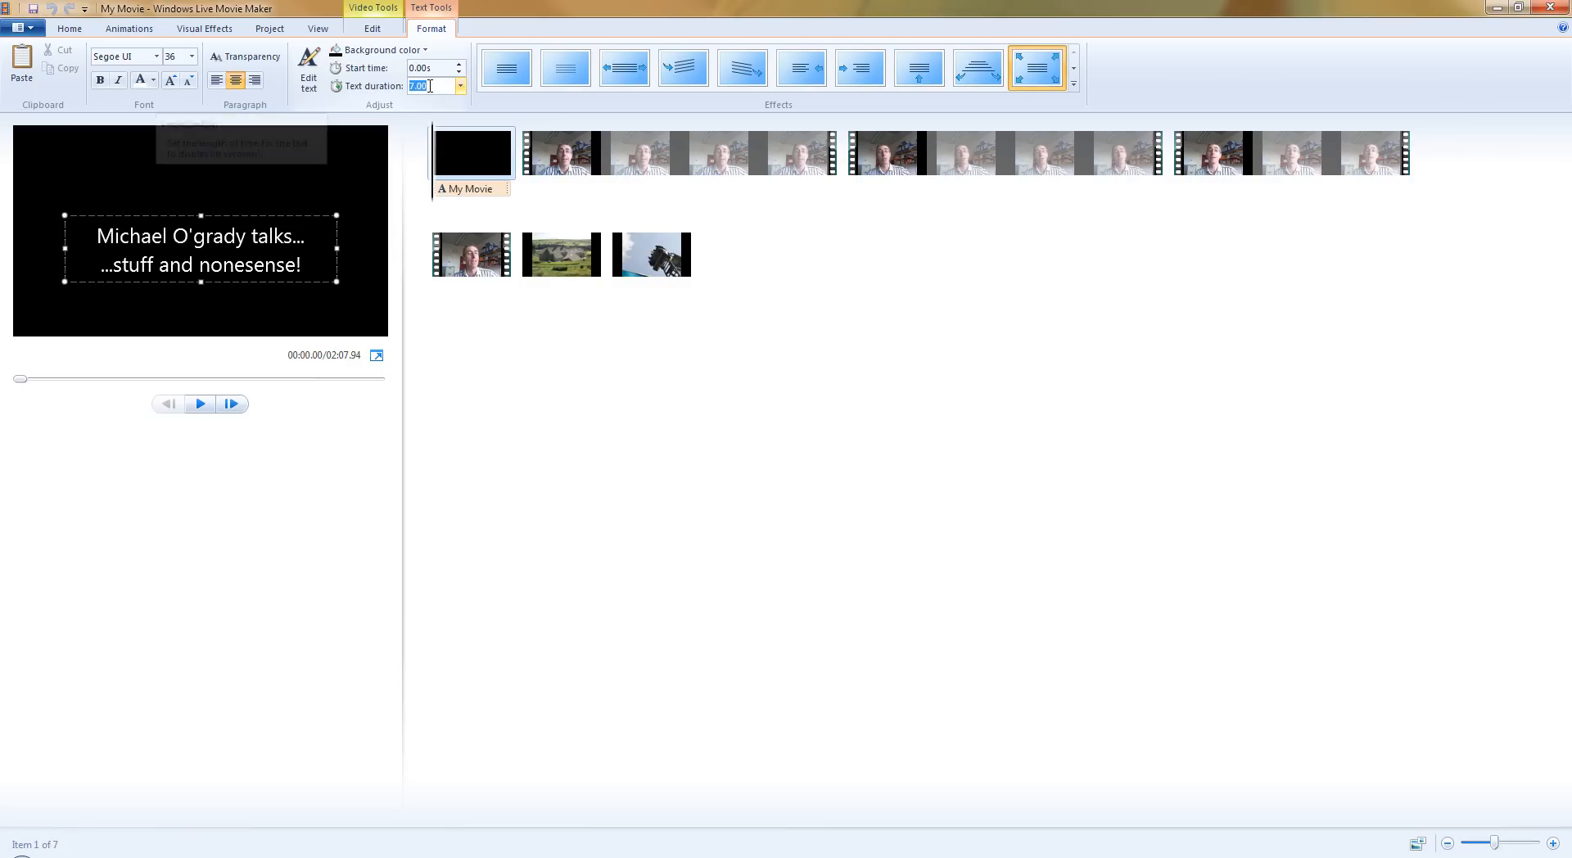
left_click(461, 87)
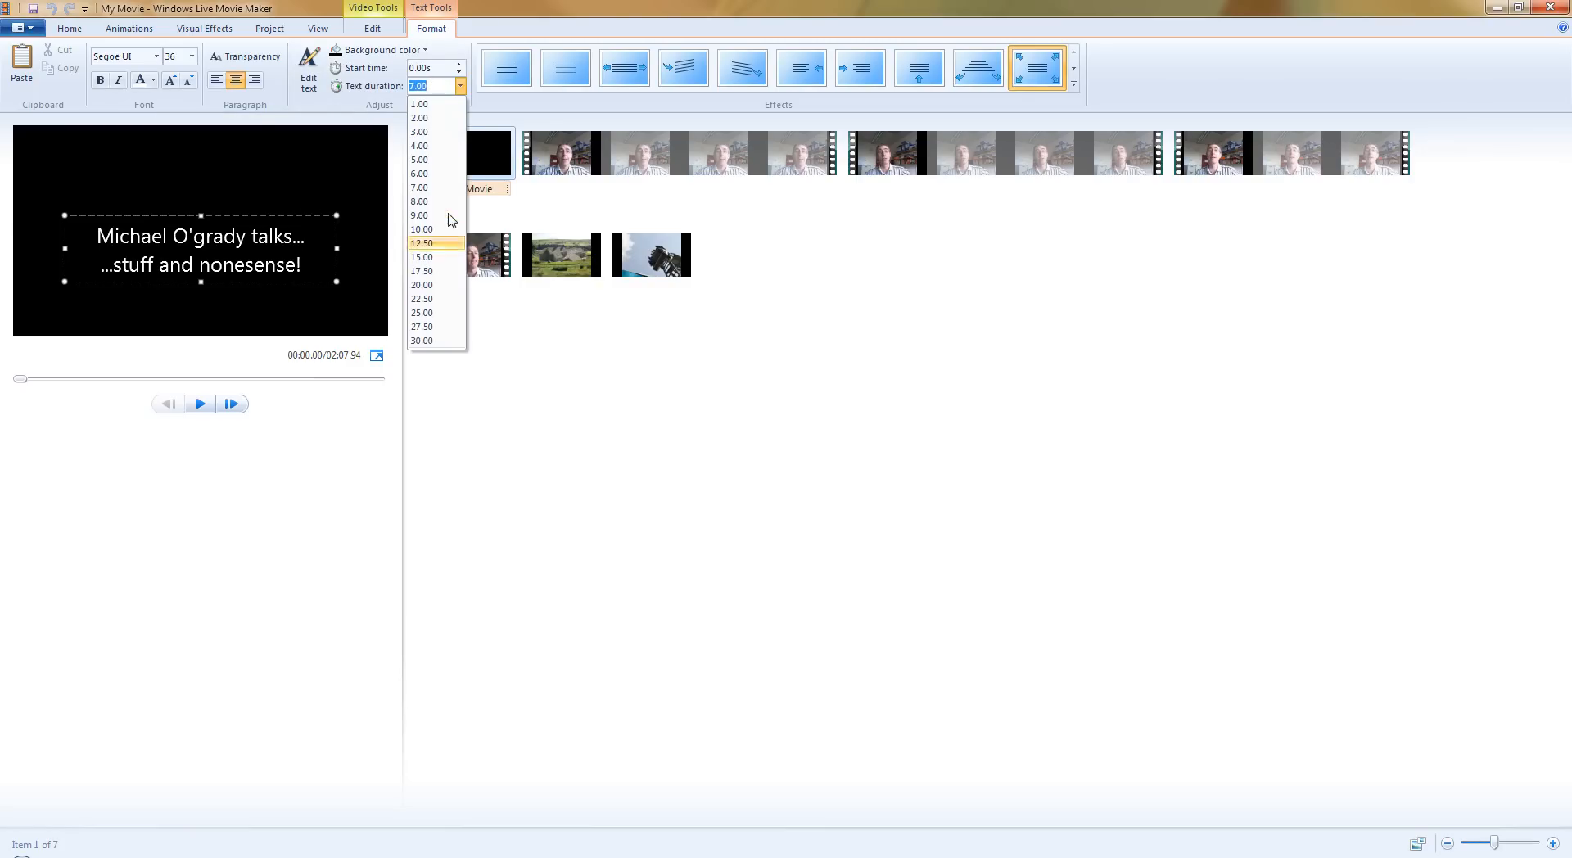
left_click(436, 161)
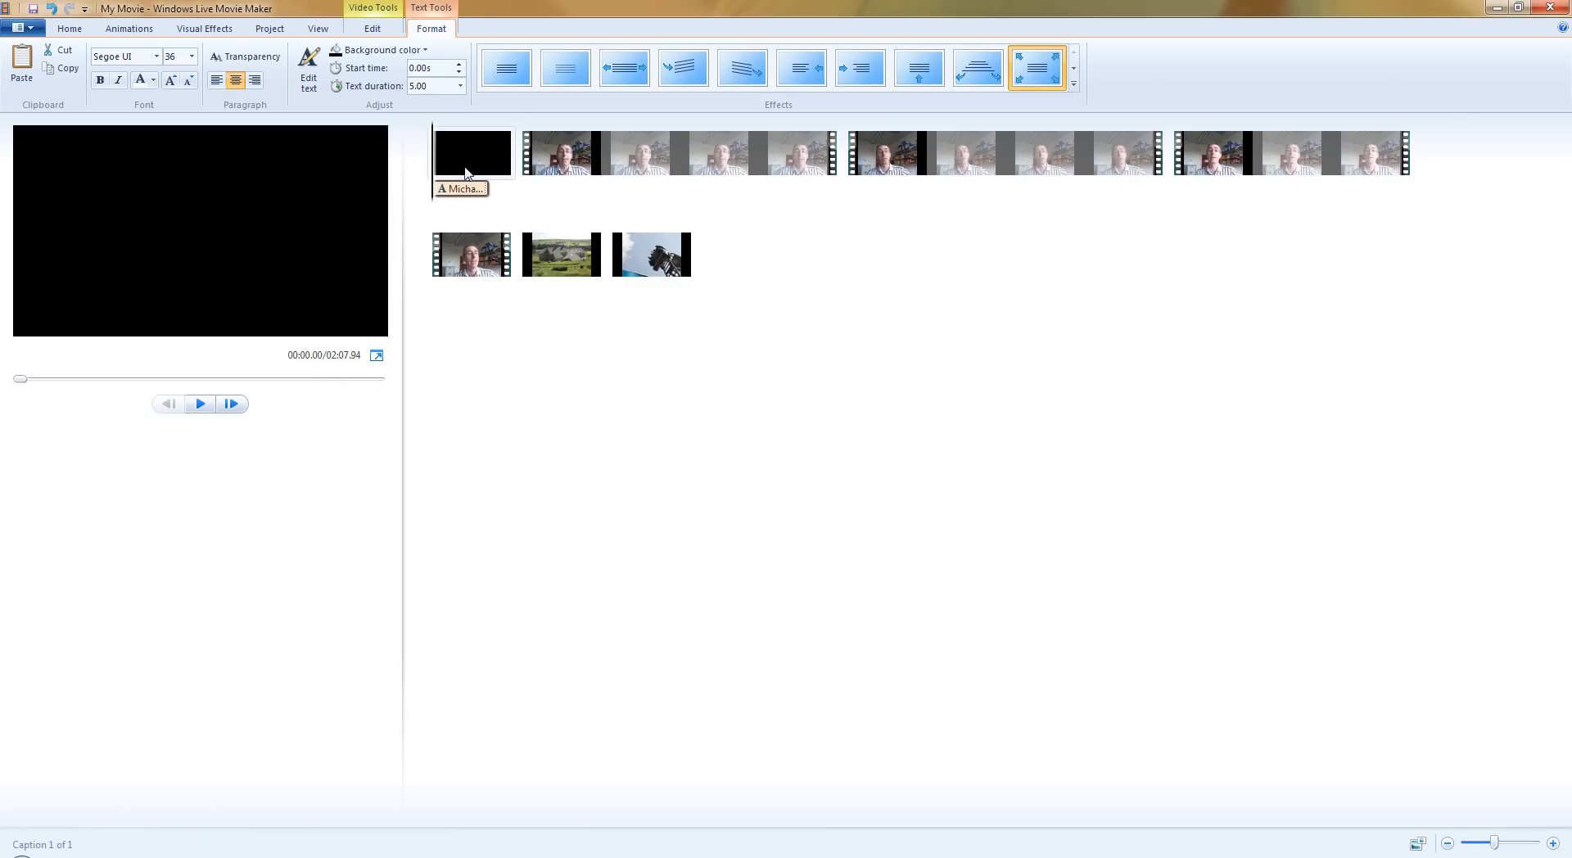
Apply the Diagonal - cross out transition to the intro1.wmv clip right after the opening title.
left_click(529, 164)
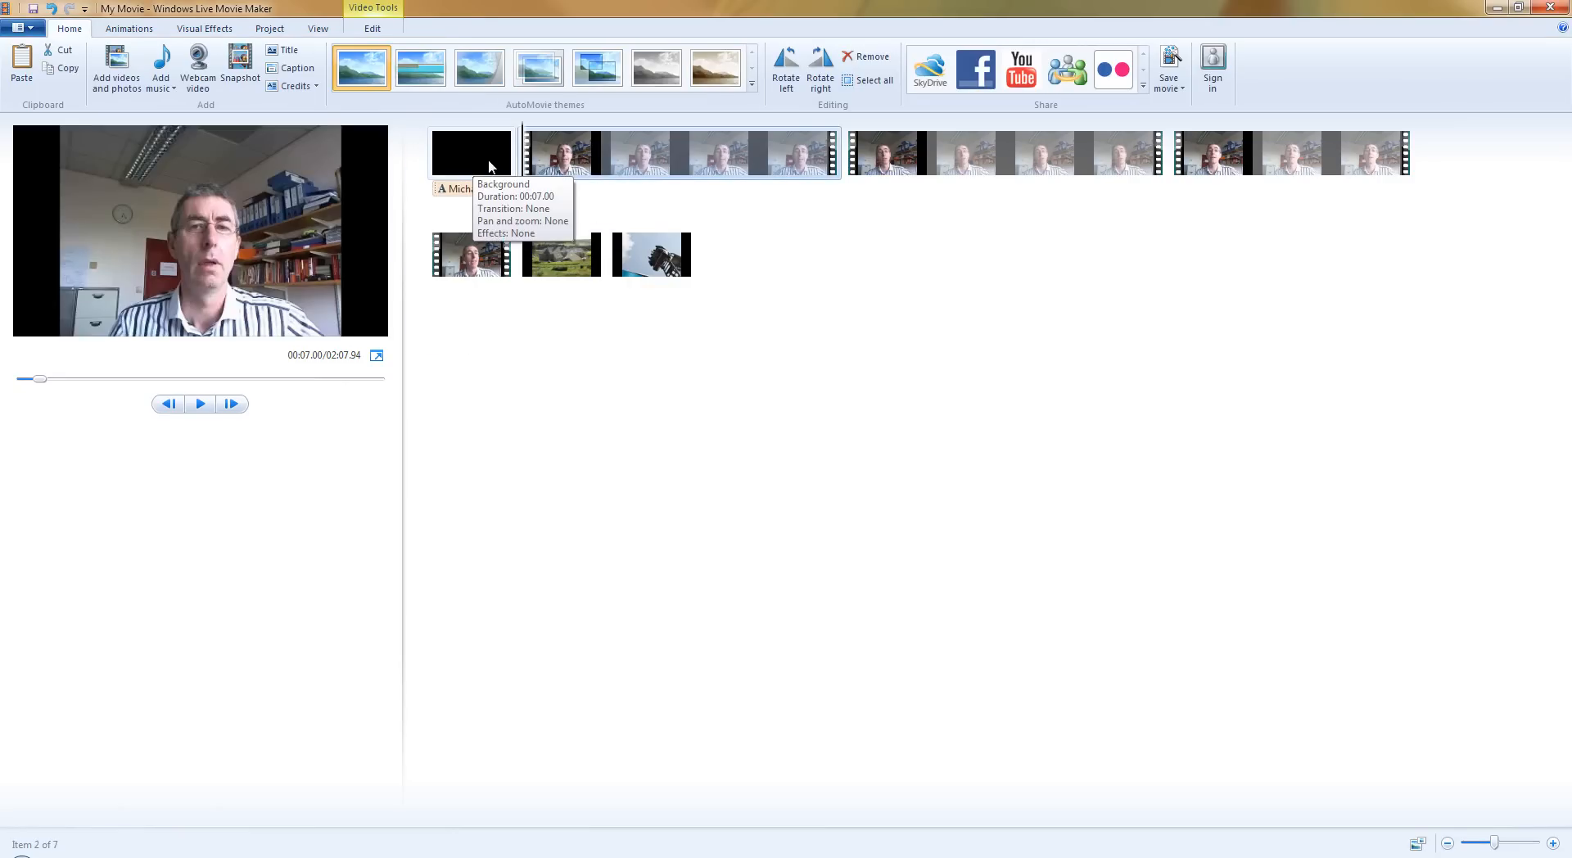
left_click(496, 166)
left_click(530, 162)
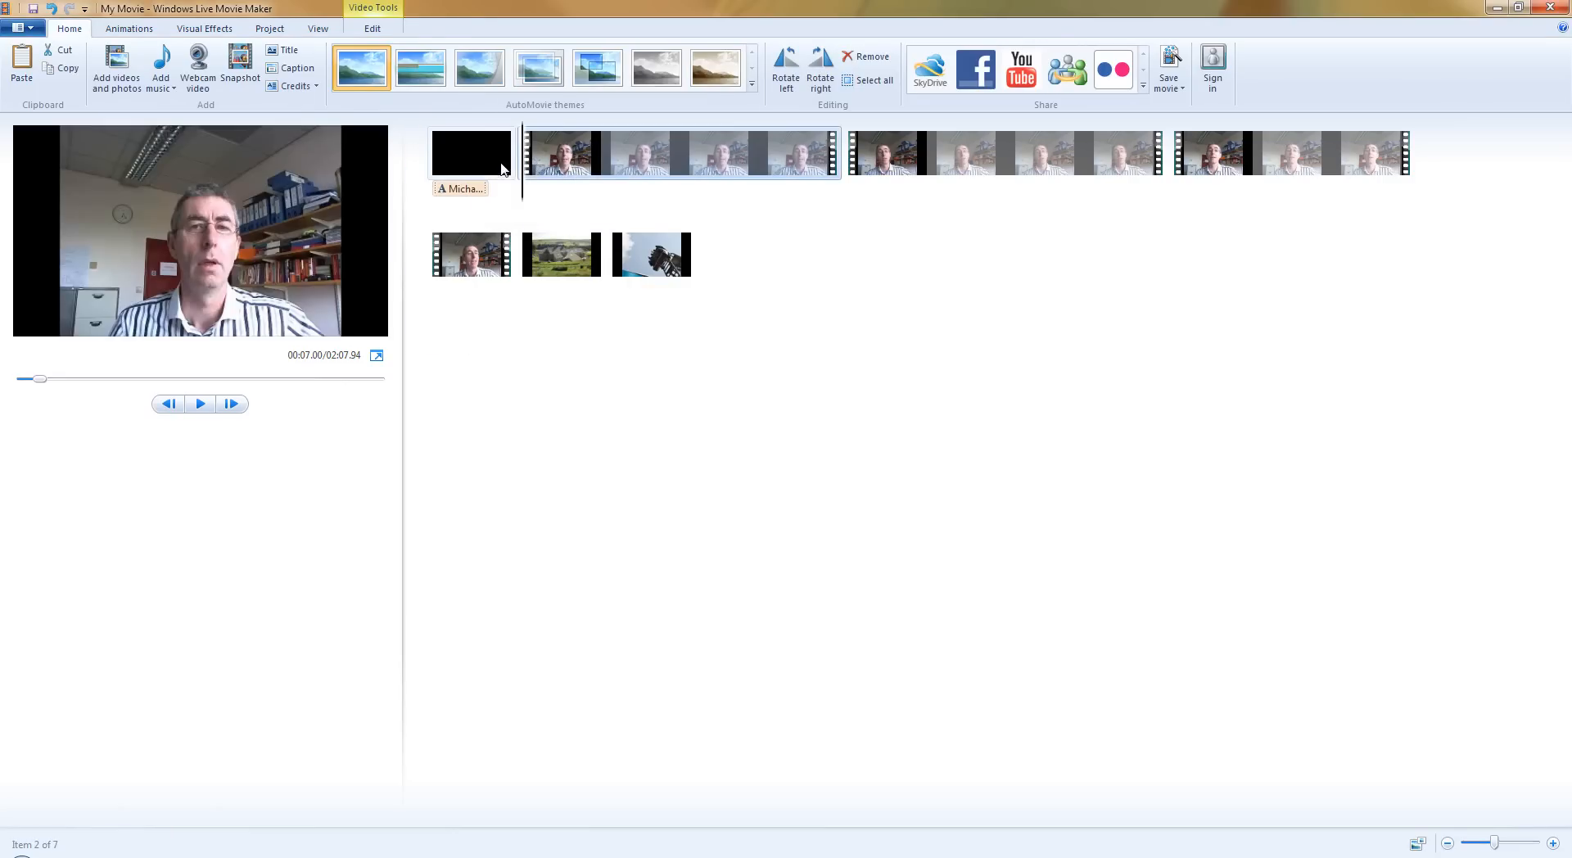
left_click(131, 31)
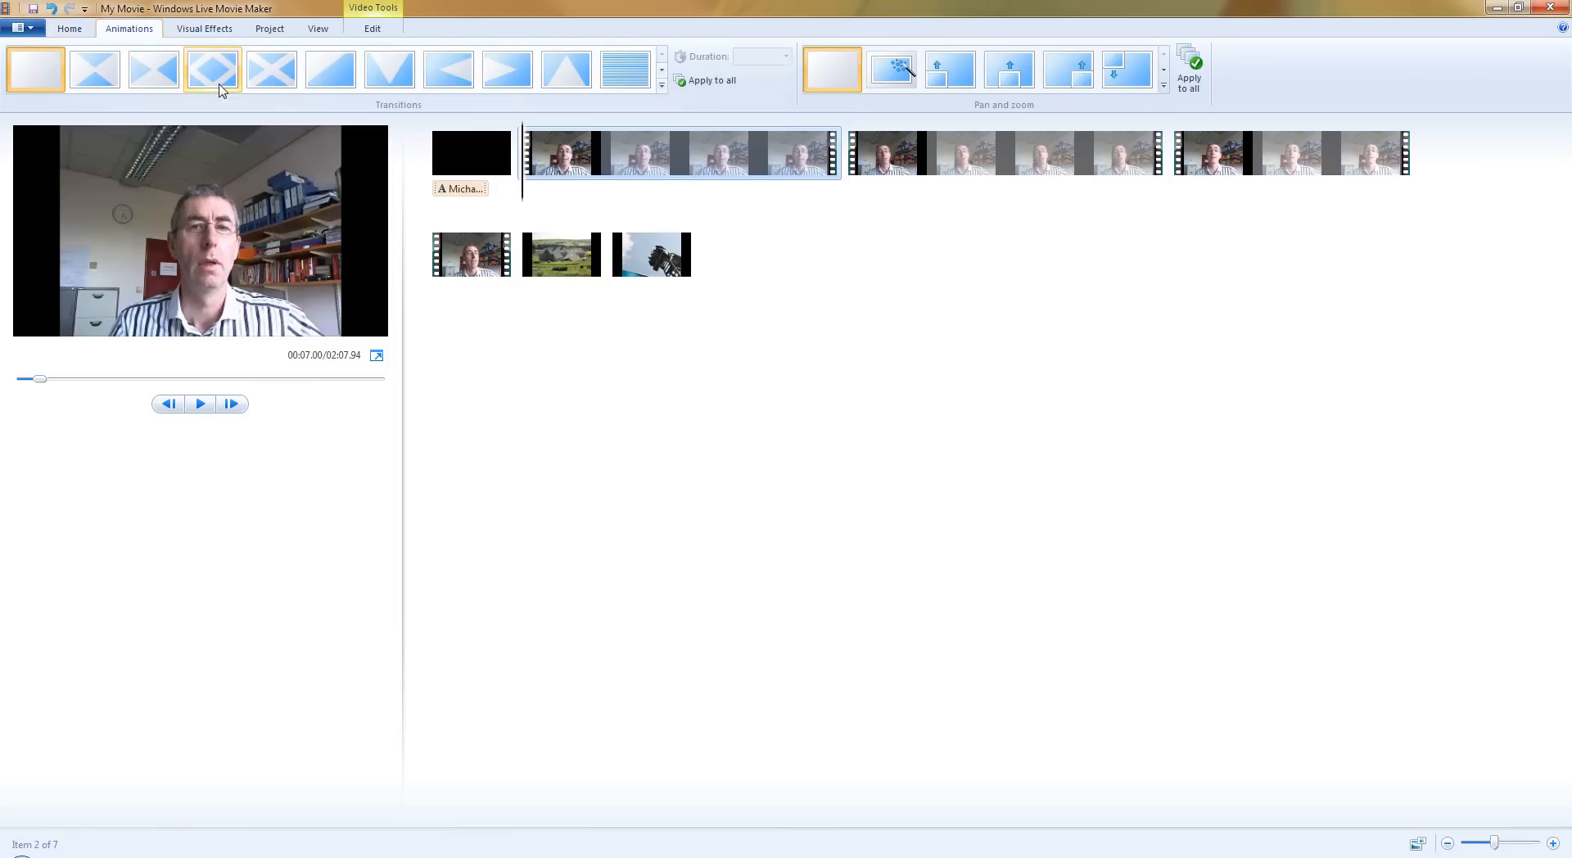
left_click(264, 75)
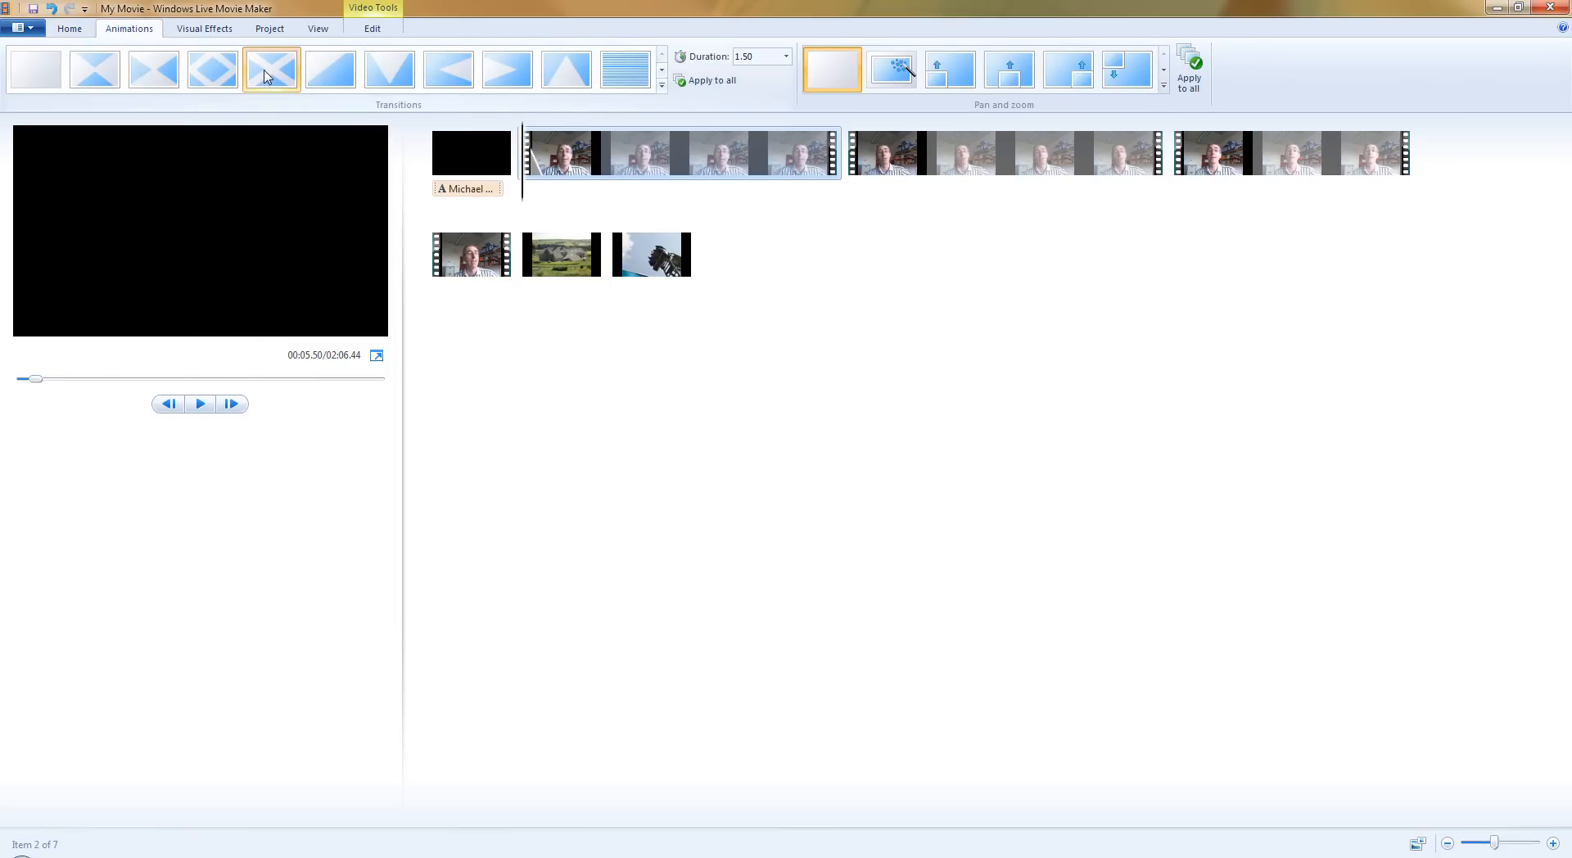
Apply the horizontal-bars Dissolves transition to the second webcam clip and the mosaic-pattern Dissolves transition to the third webcam clip.
left_click(850, 164)
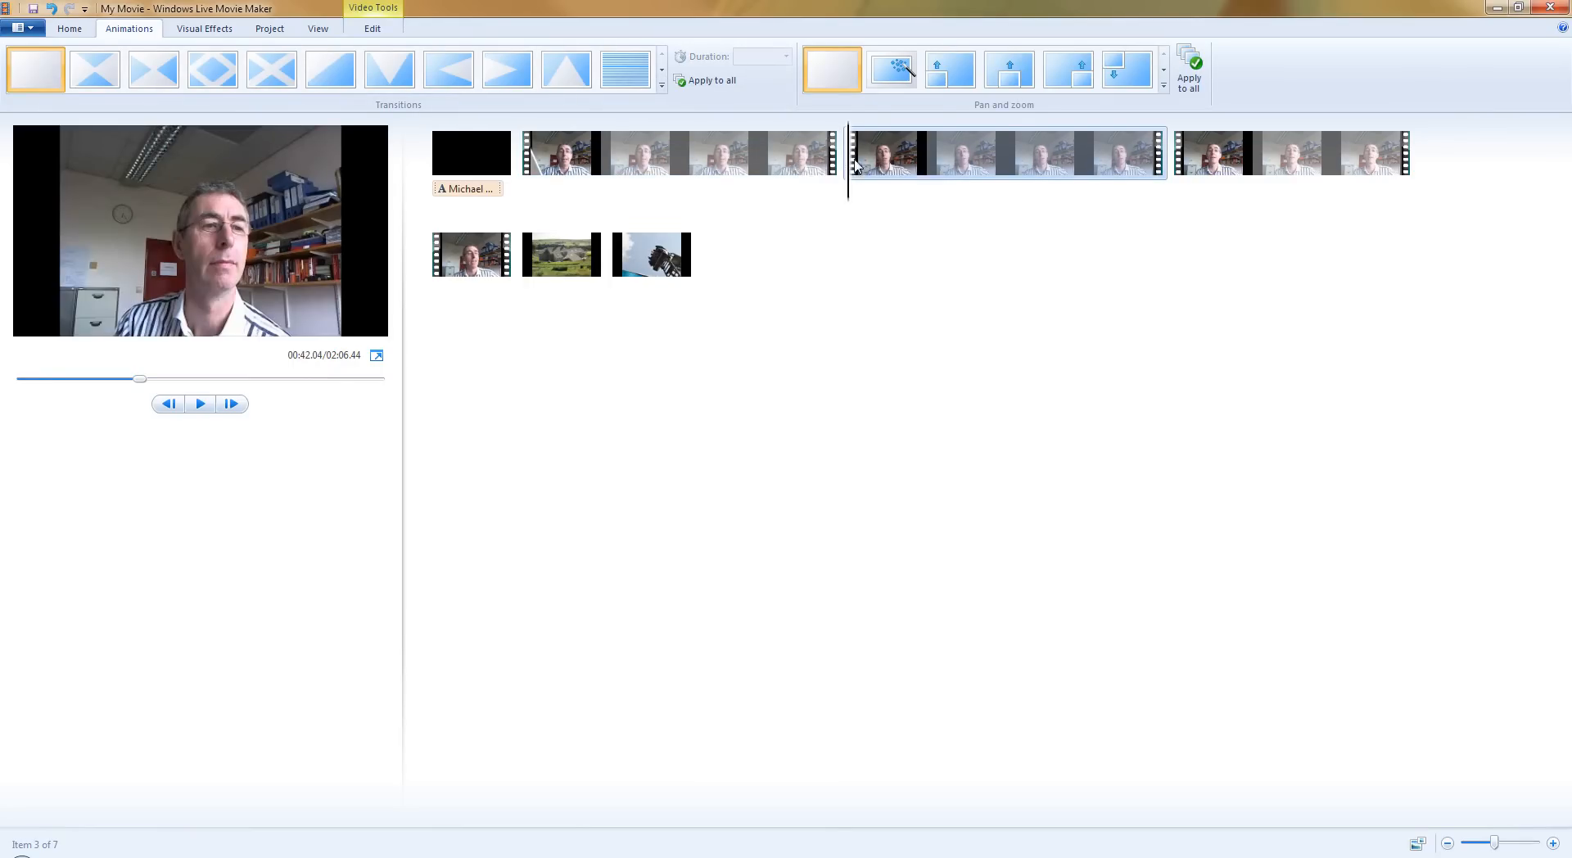
left_click(629, 75)
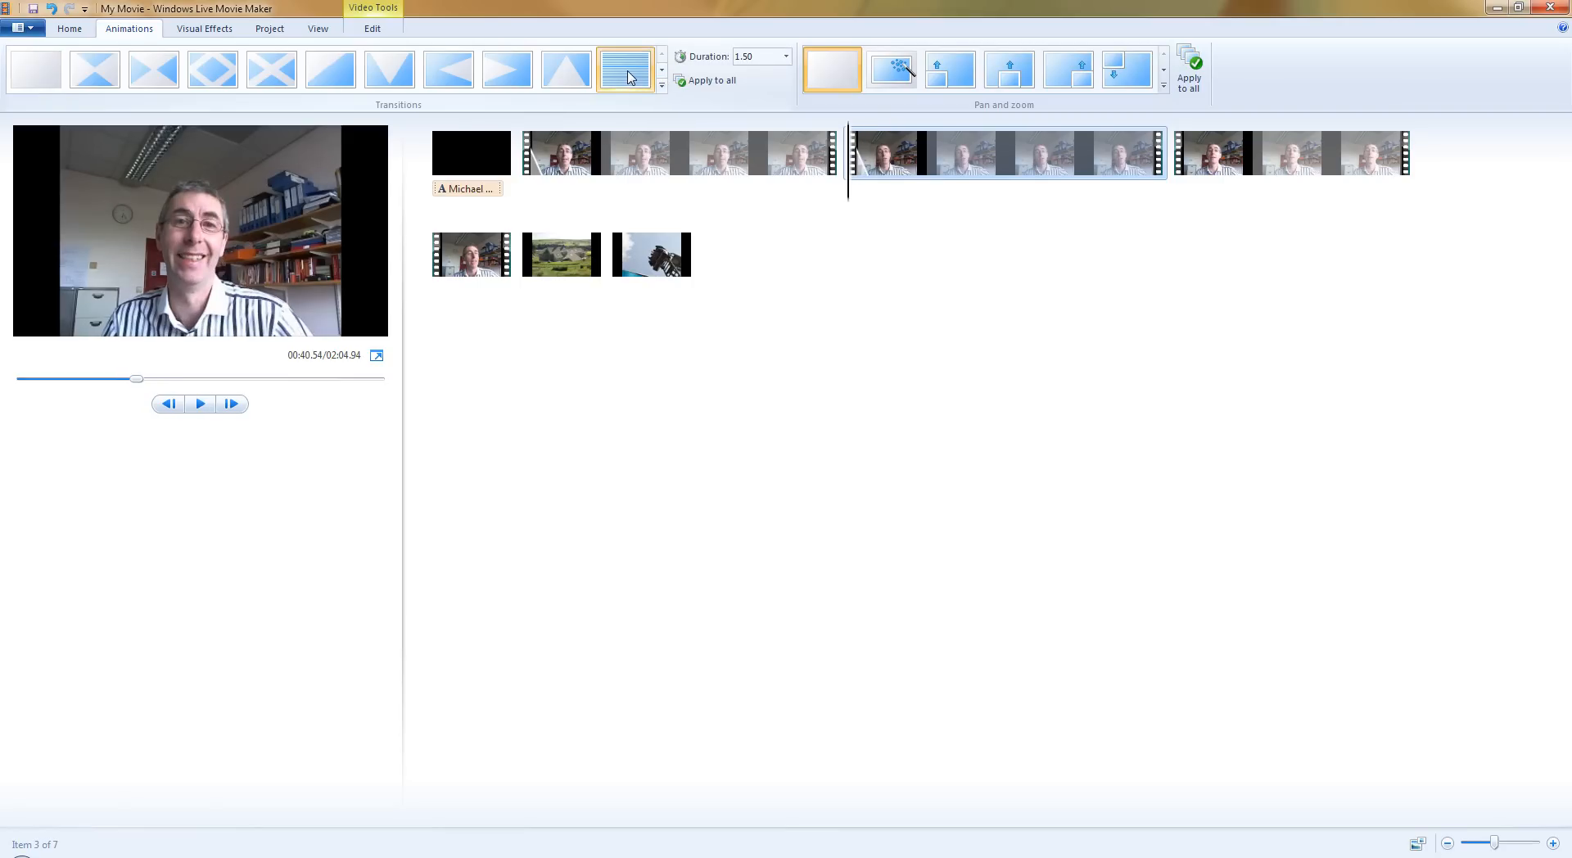
left_click(1181, 155)
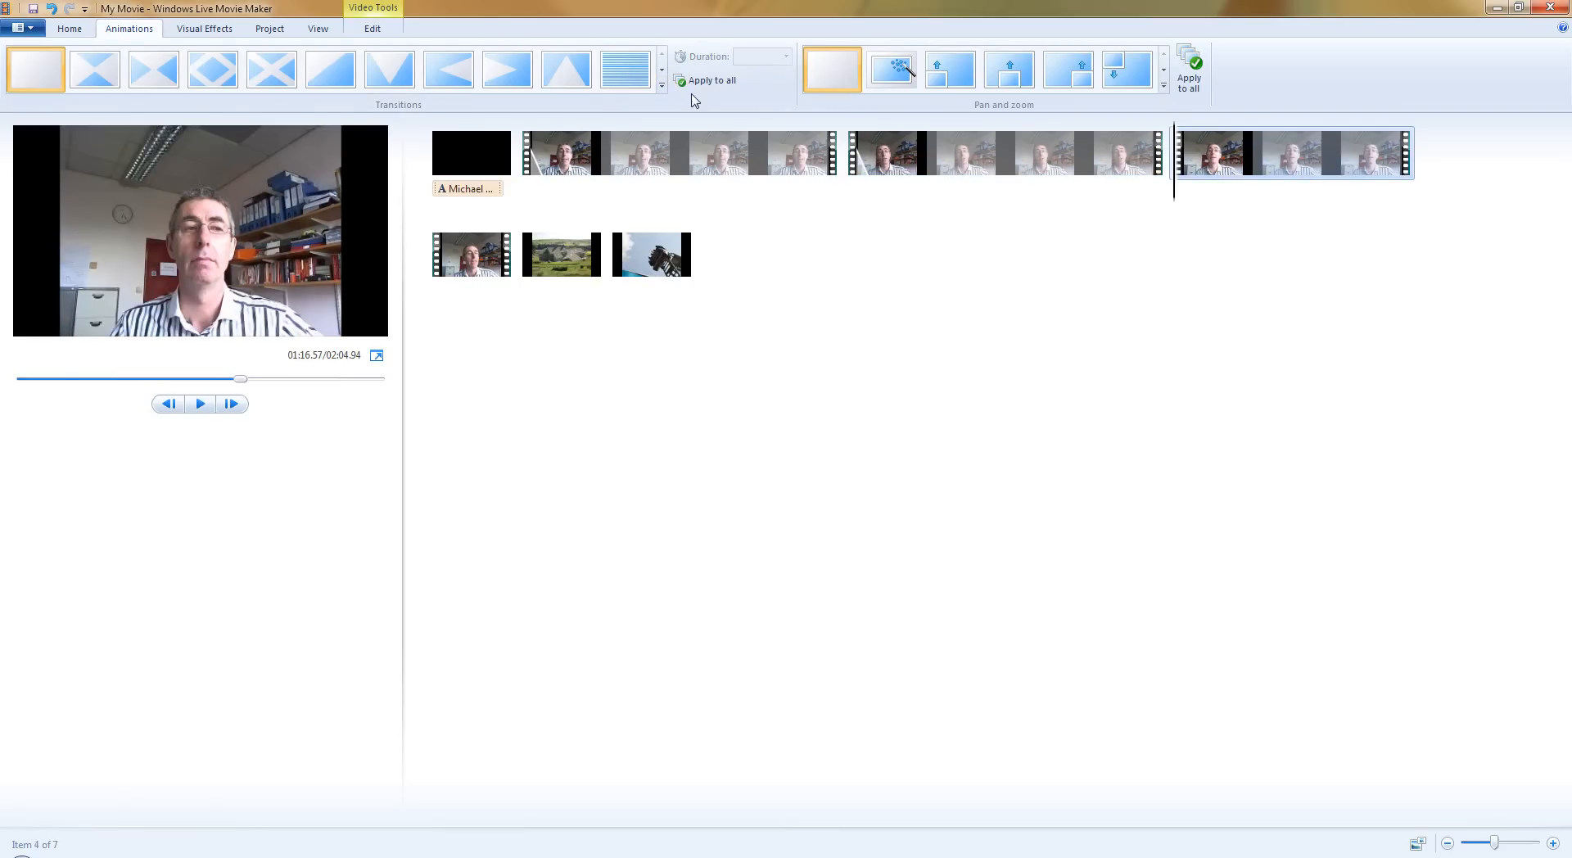
left_click(661, 85)
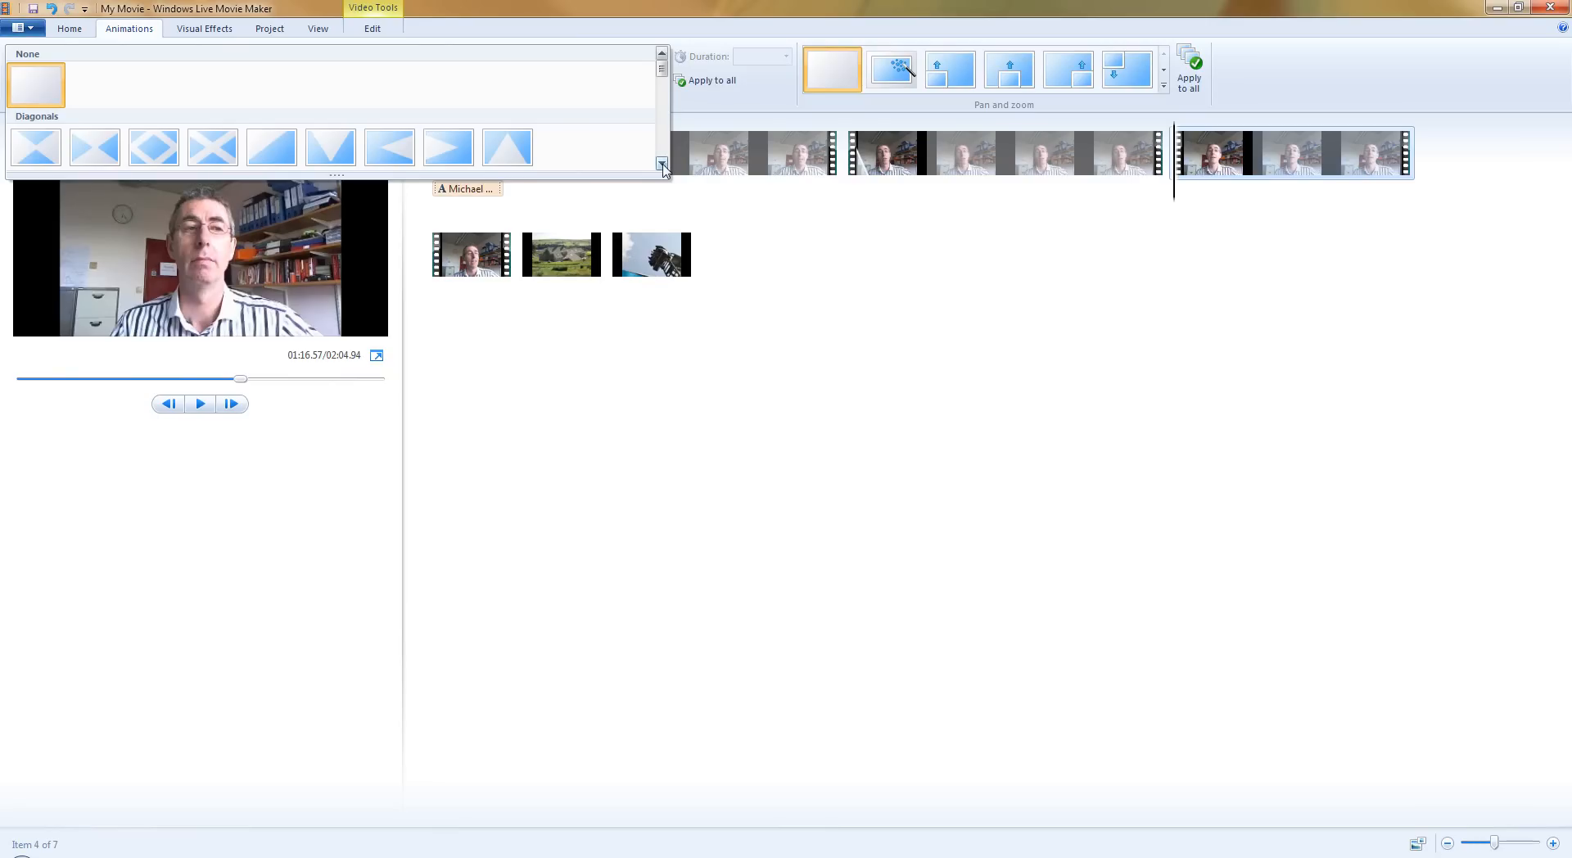
left_click(662, 165)
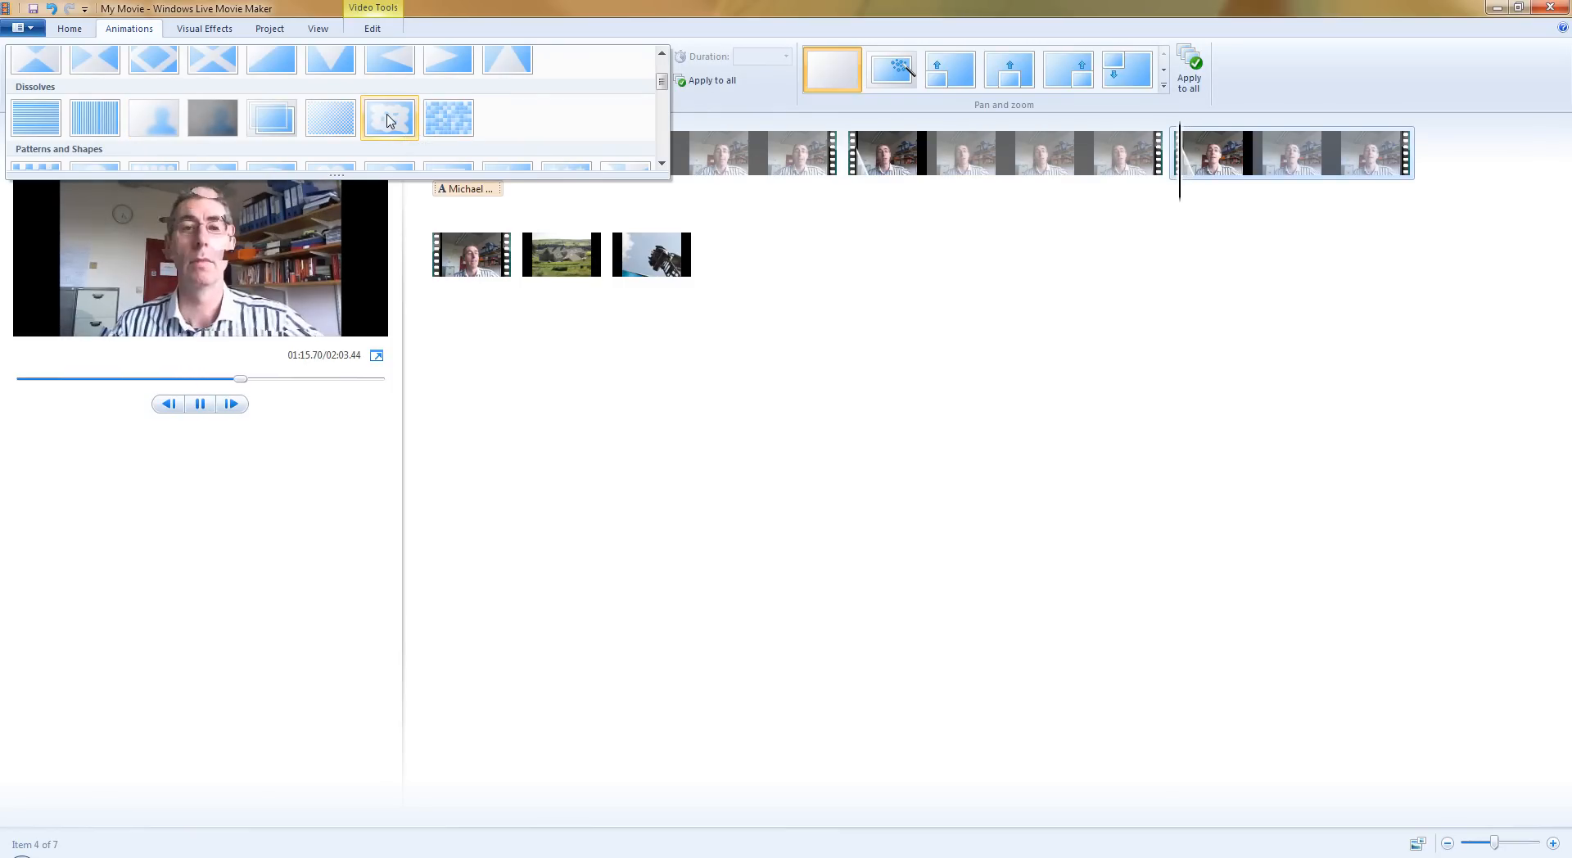
left_click(450, 119)
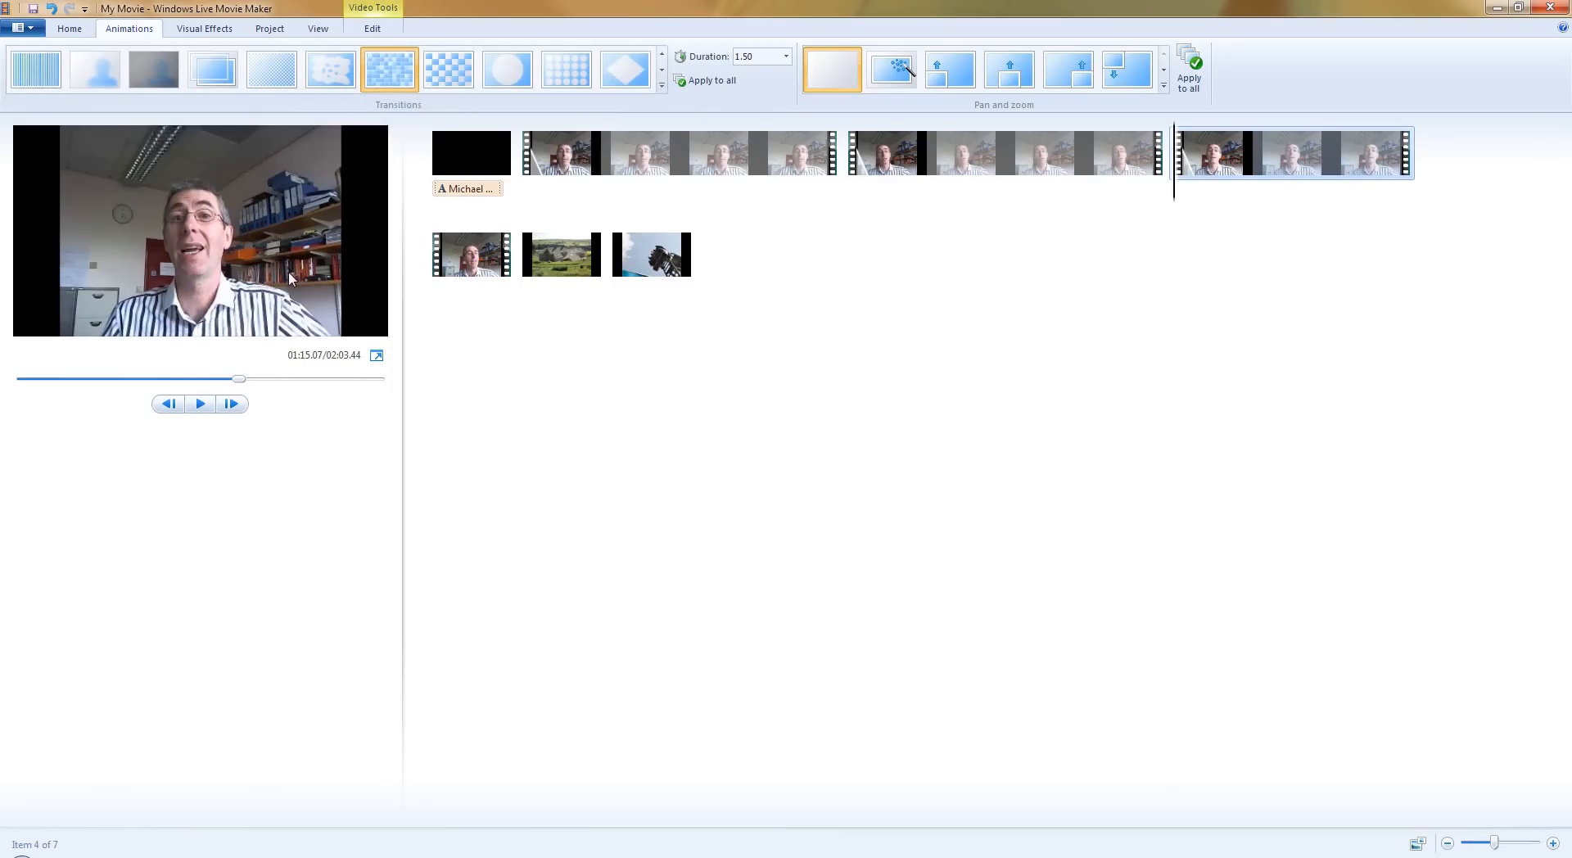
Apply the keyhole transition from Patterns and Shapes to the fourth webcam clip, the outro.
left_click(440, 261)
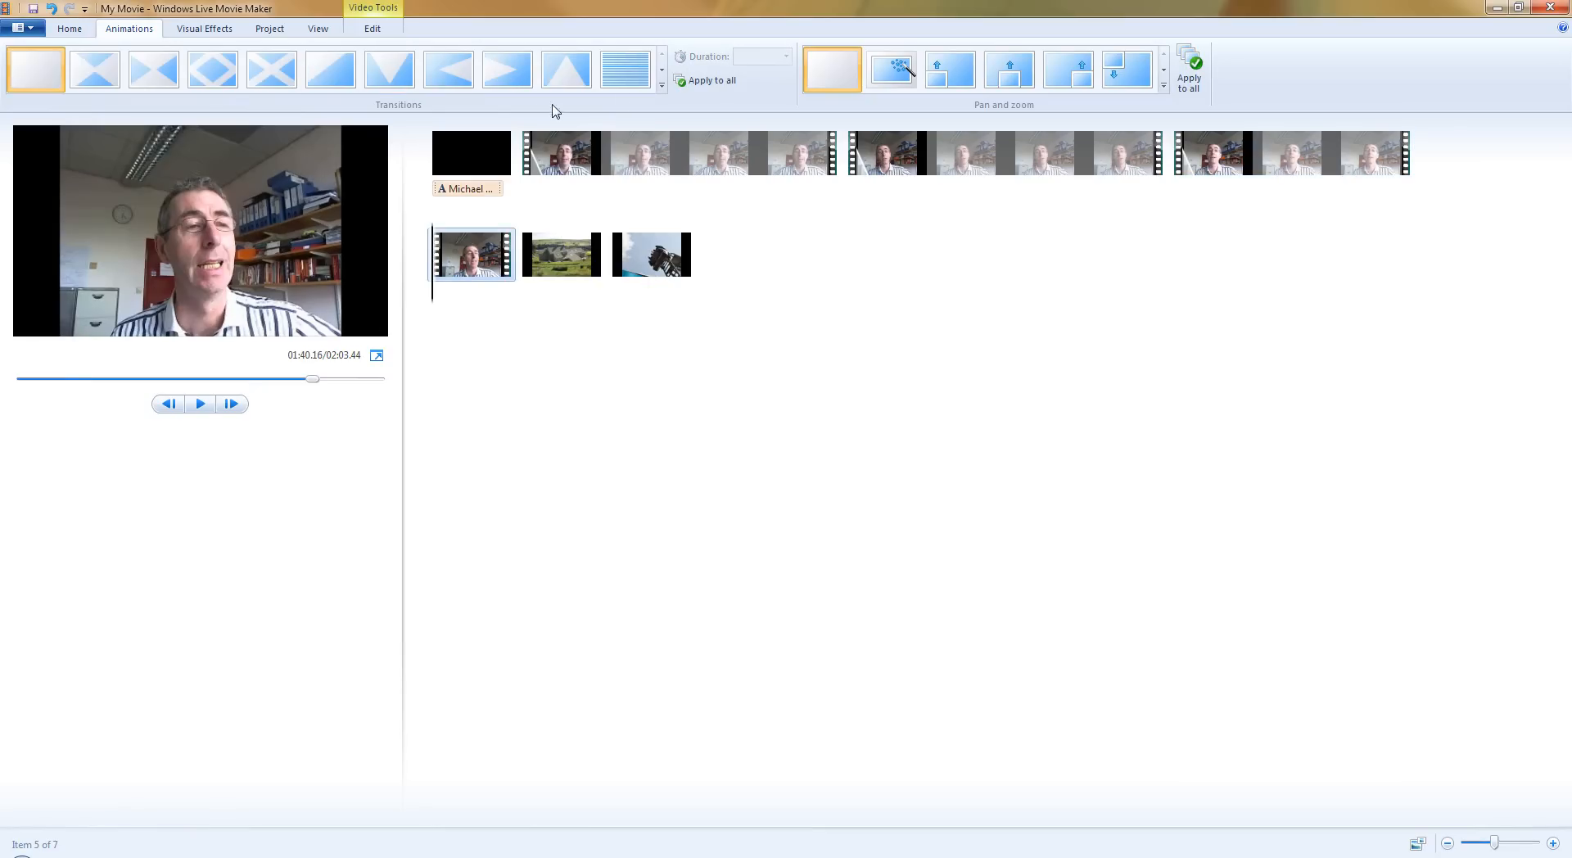
left_click(663, 85)
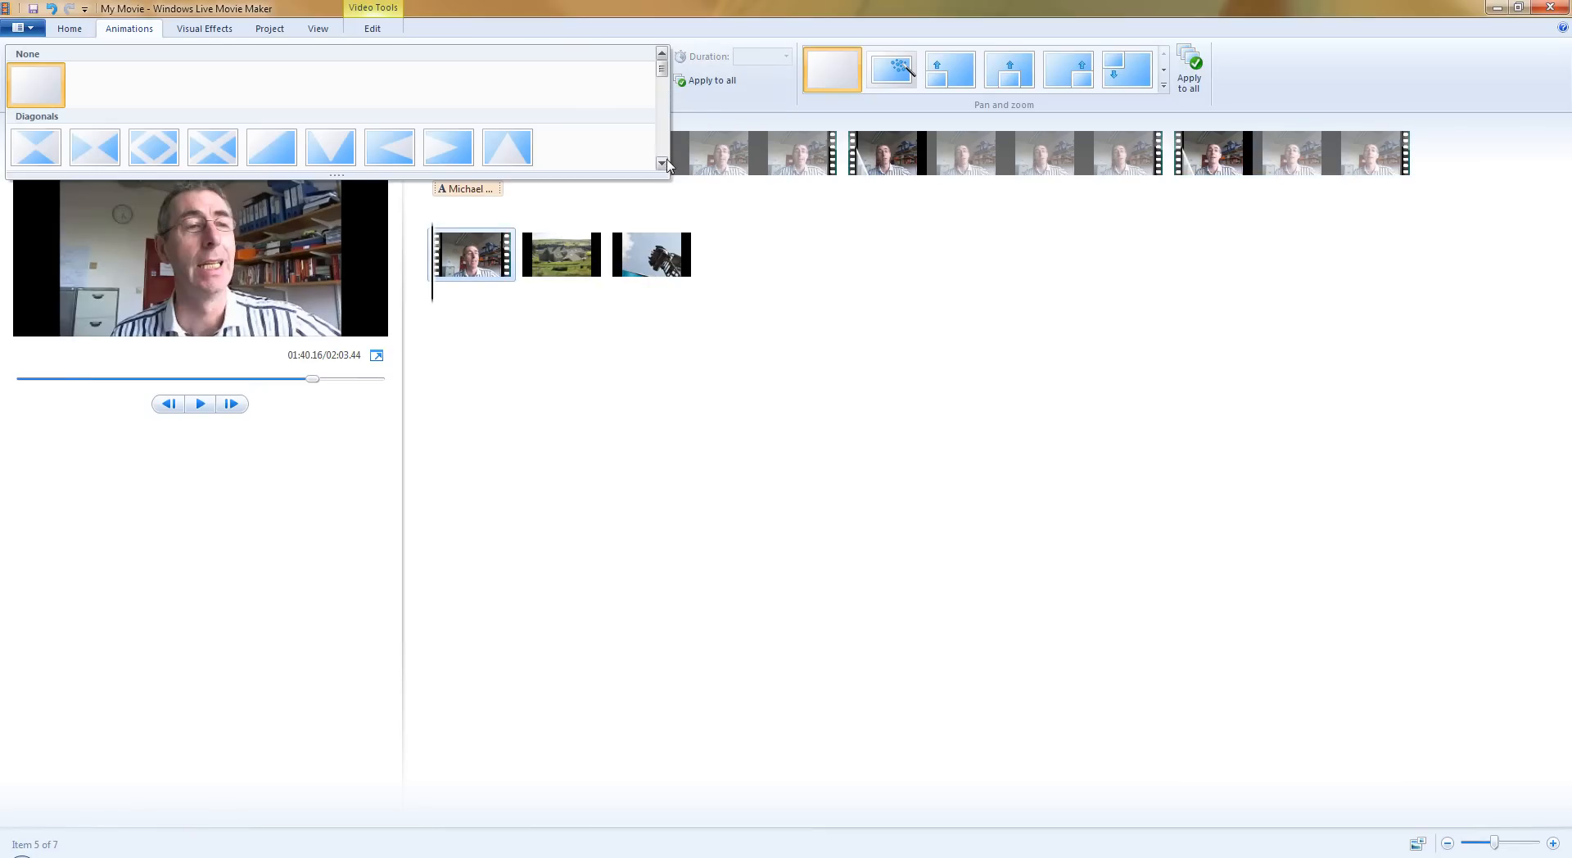
left_click(662, 163)
left_click(662, 163)
left_click(662, 163)
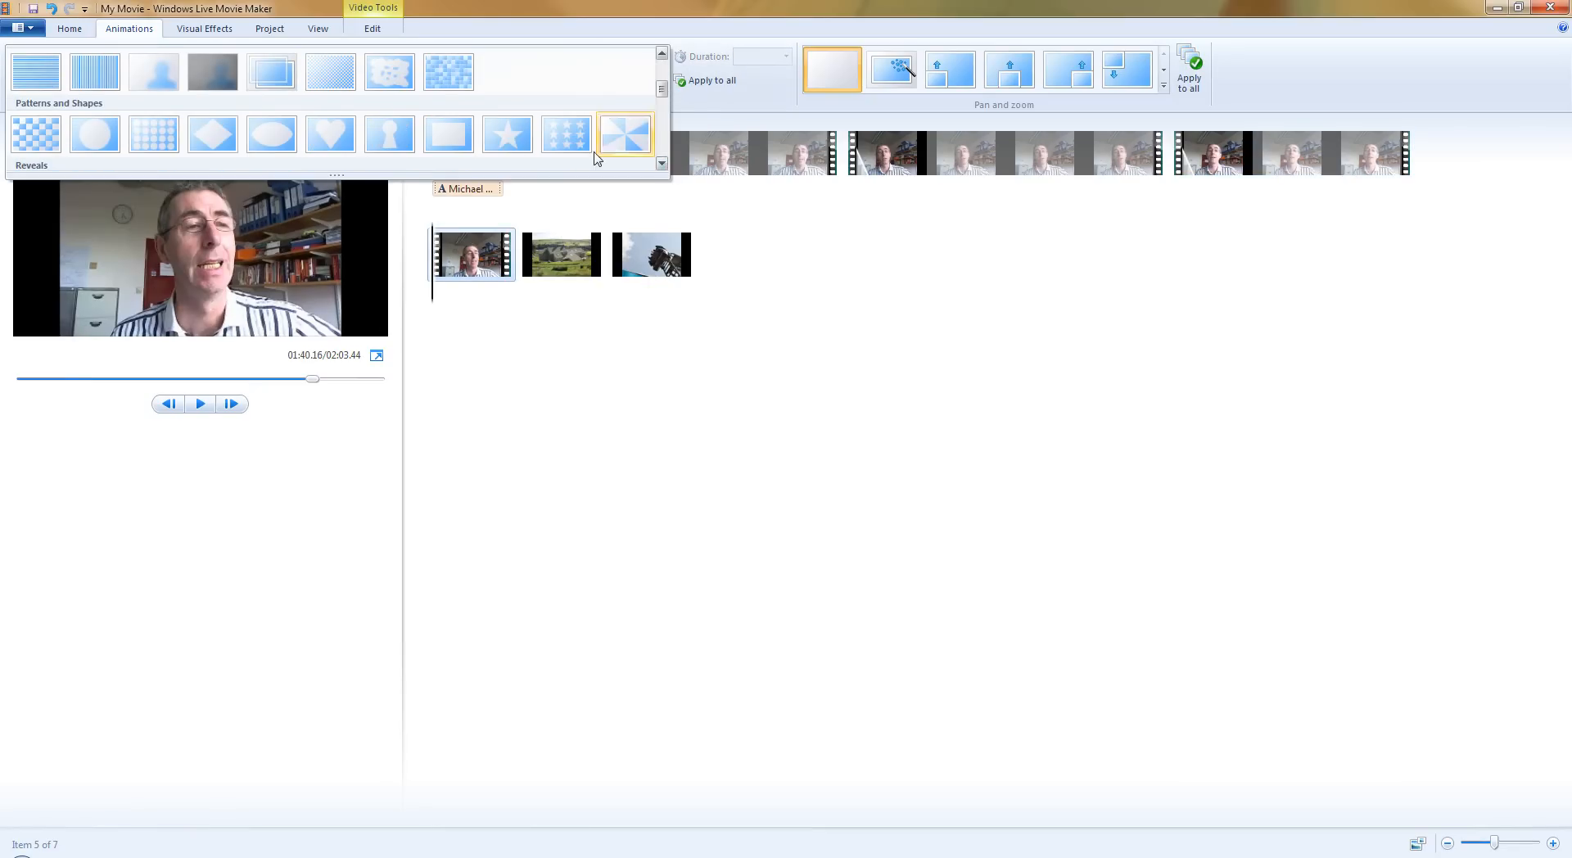
left_click(389, 135)
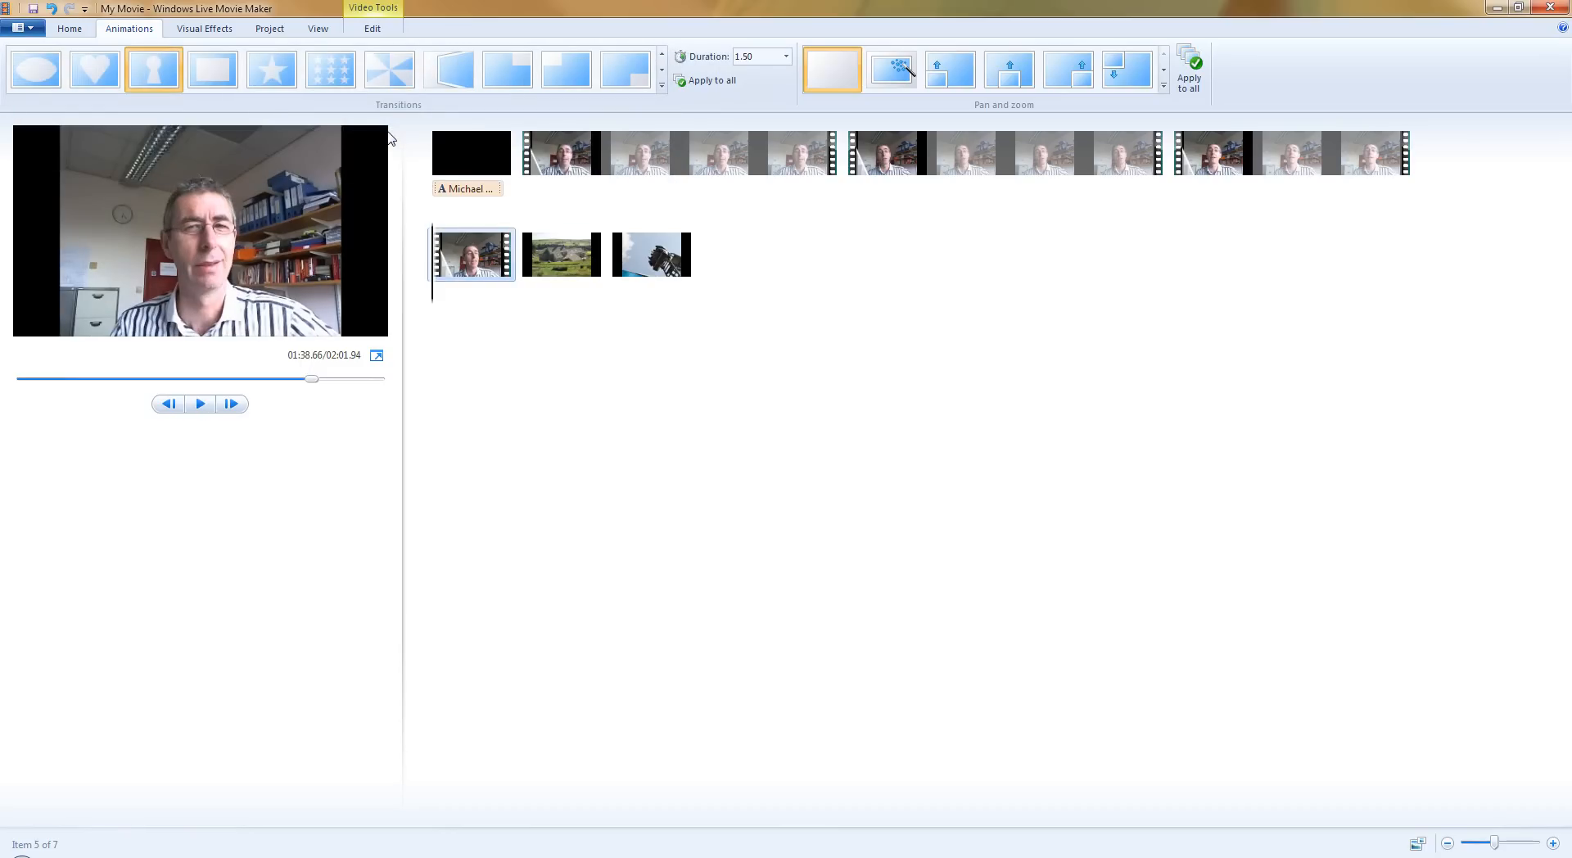
Apply the tilted-panel Reveals transition to the photo of the stone farmhouse.
left_click(542, 260)
left_click(662, 86)
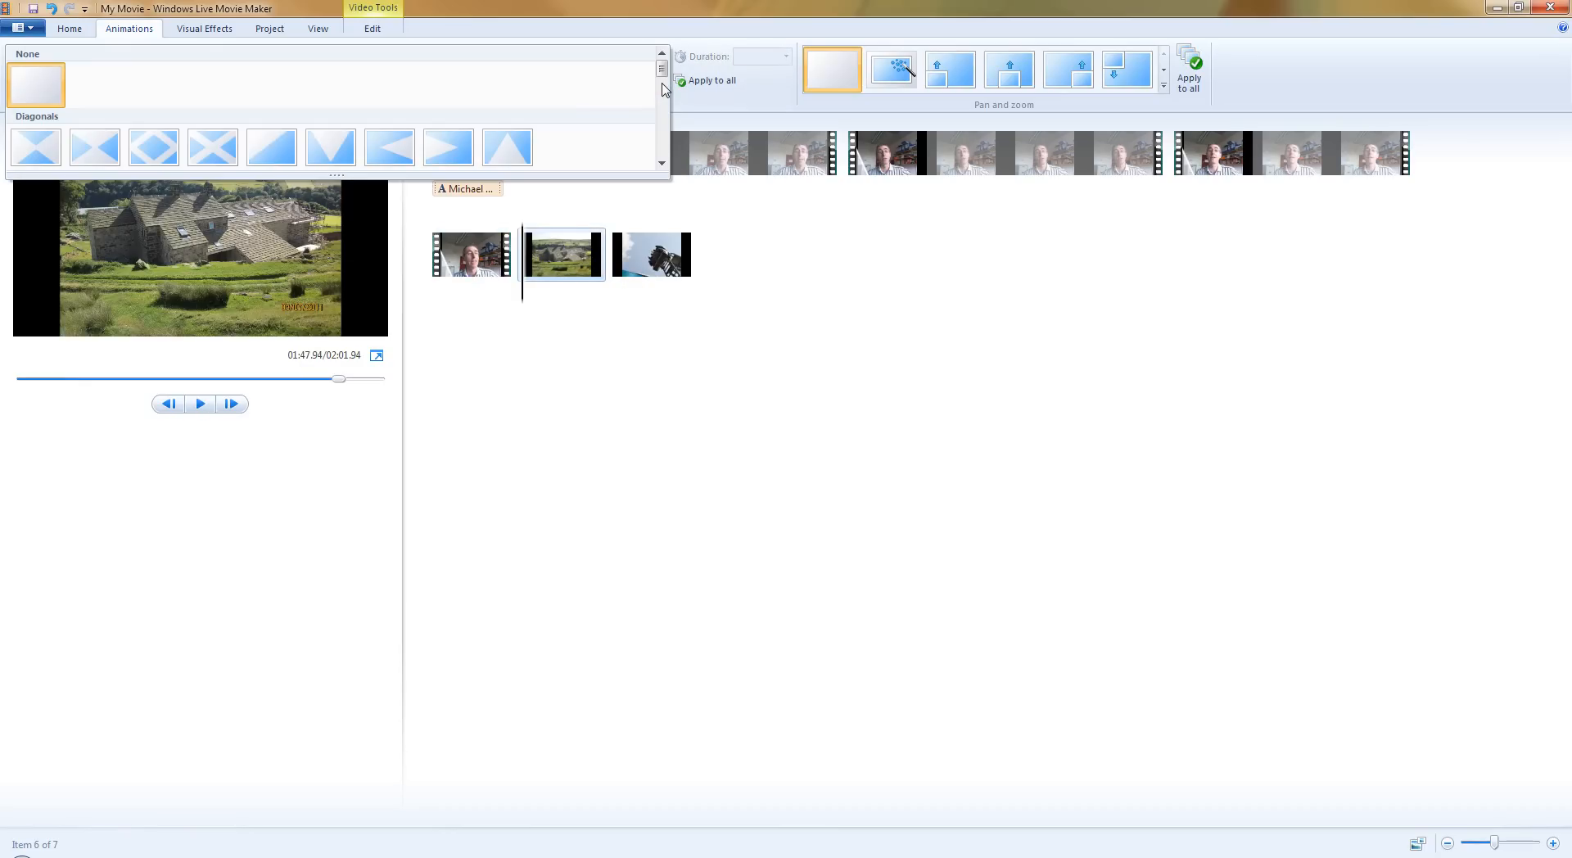
left_click_drag(667, 78, 670, 111)
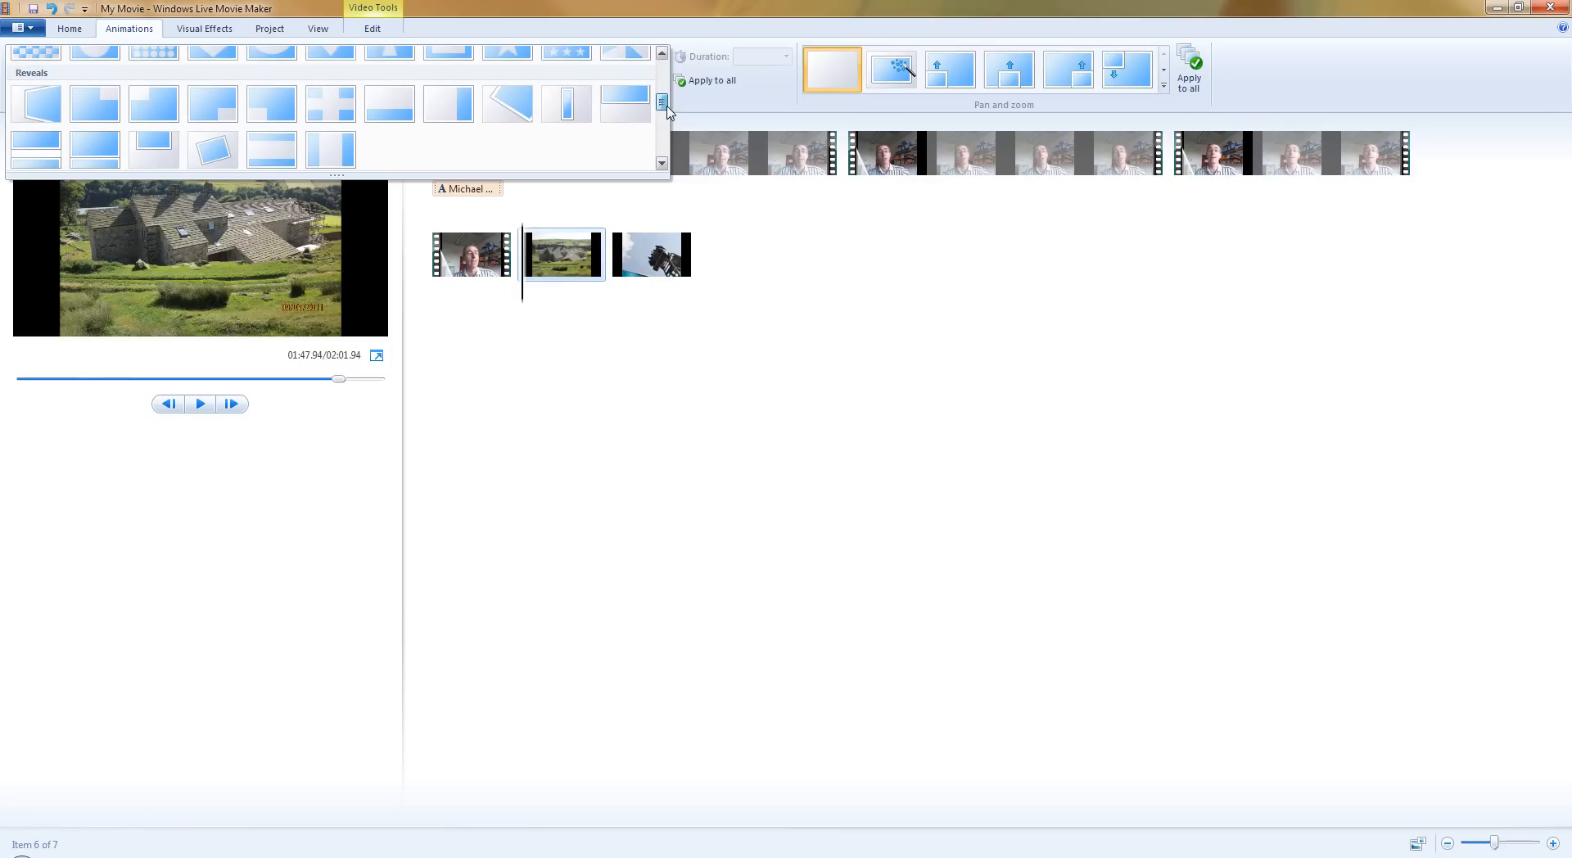
left_click(507, 103)
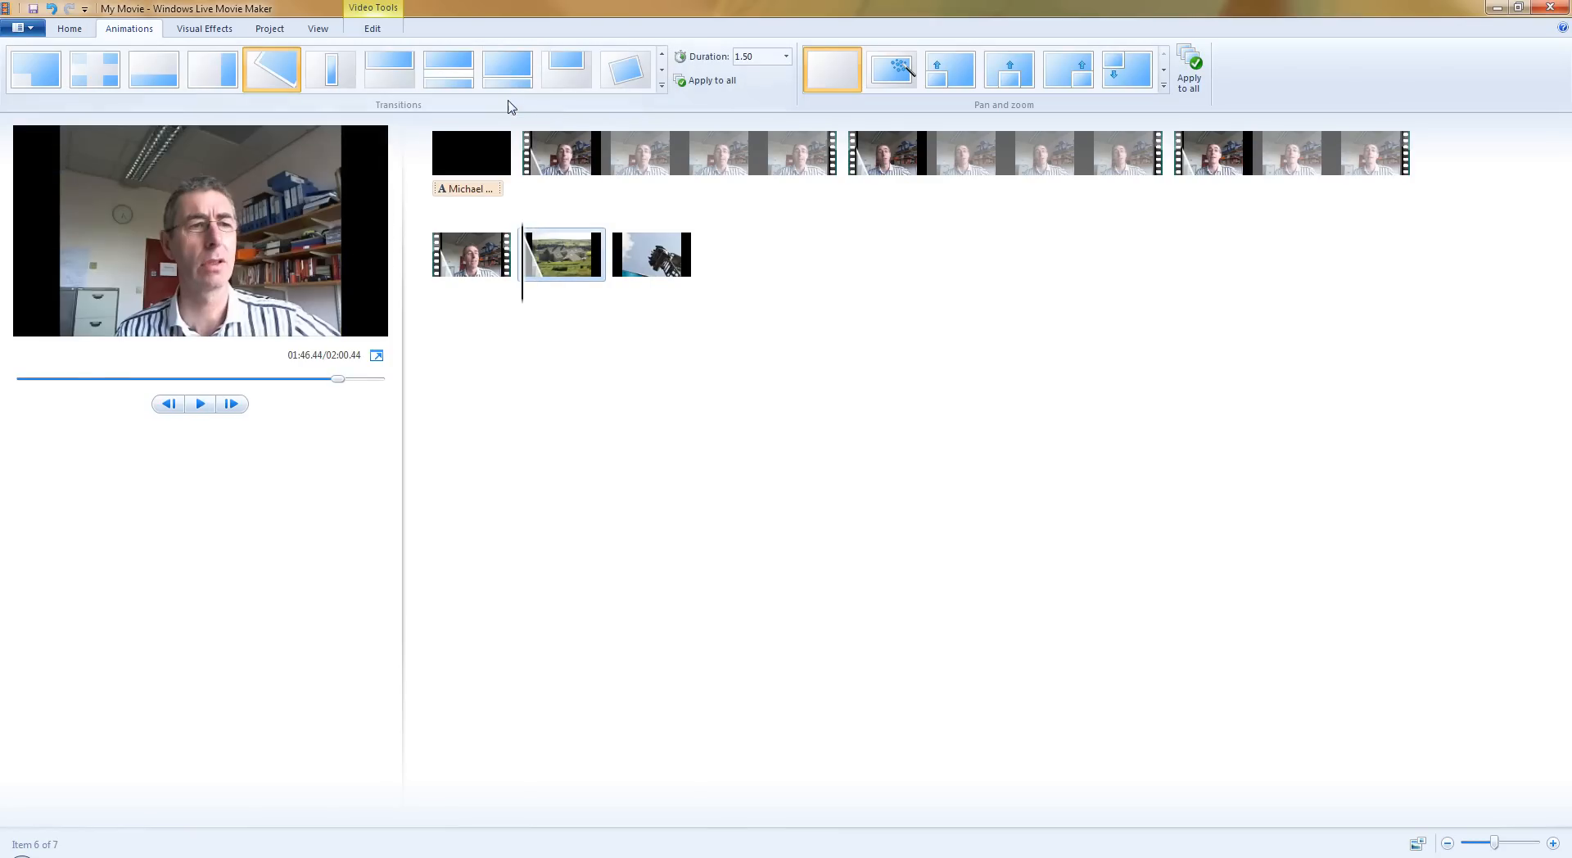
Apply the Reveals transition with a horizontal split low in the frame to the rollercoaster photo.
left_click(618, 257)
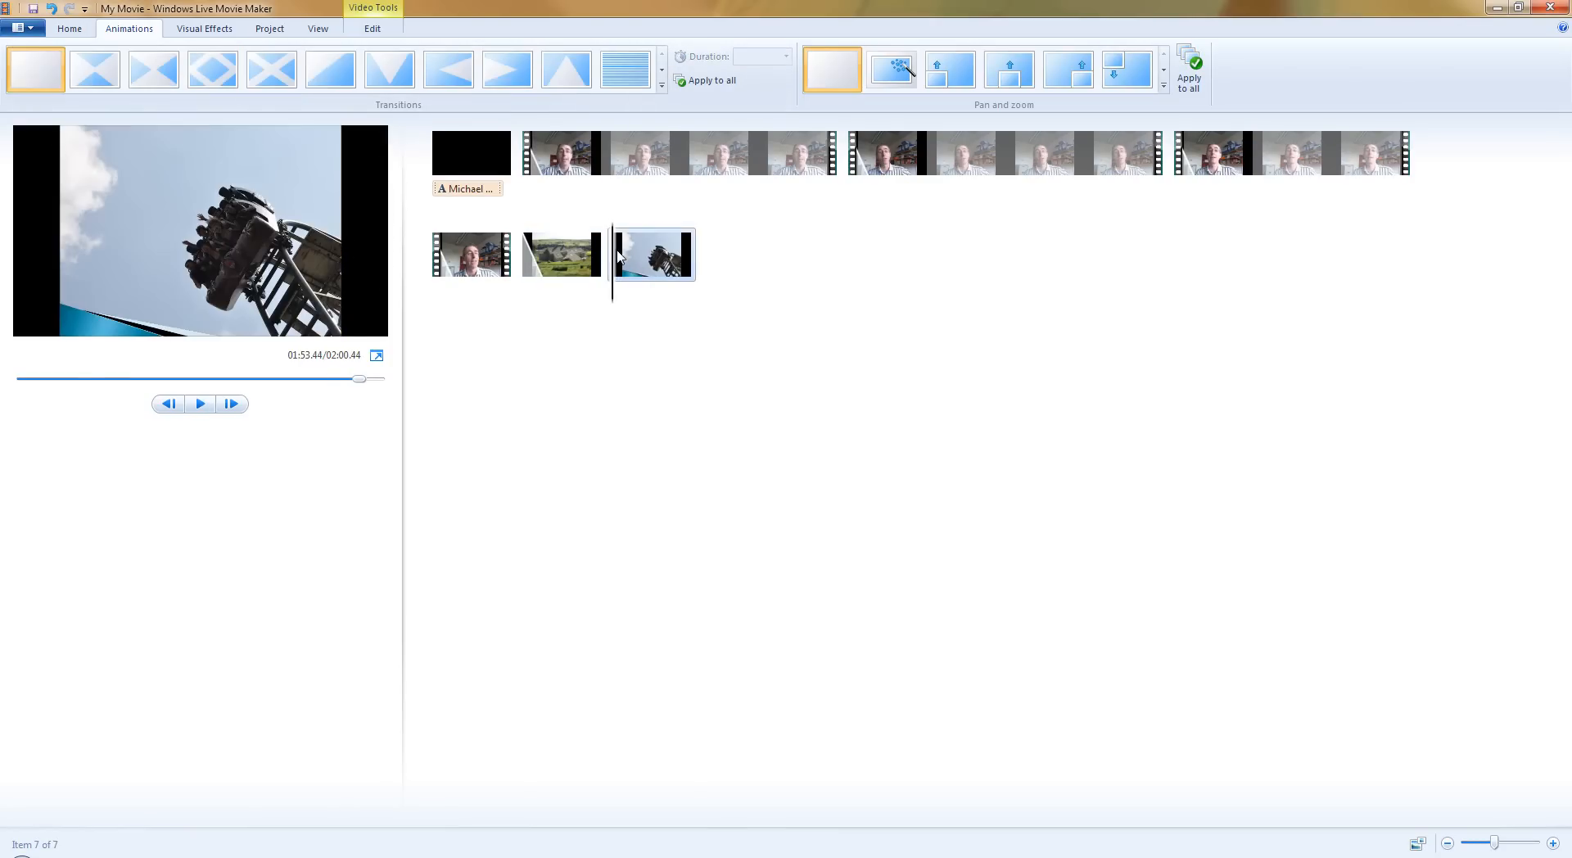
left_click(662, 84)
left_click_drag(662, 79, 663, 115)
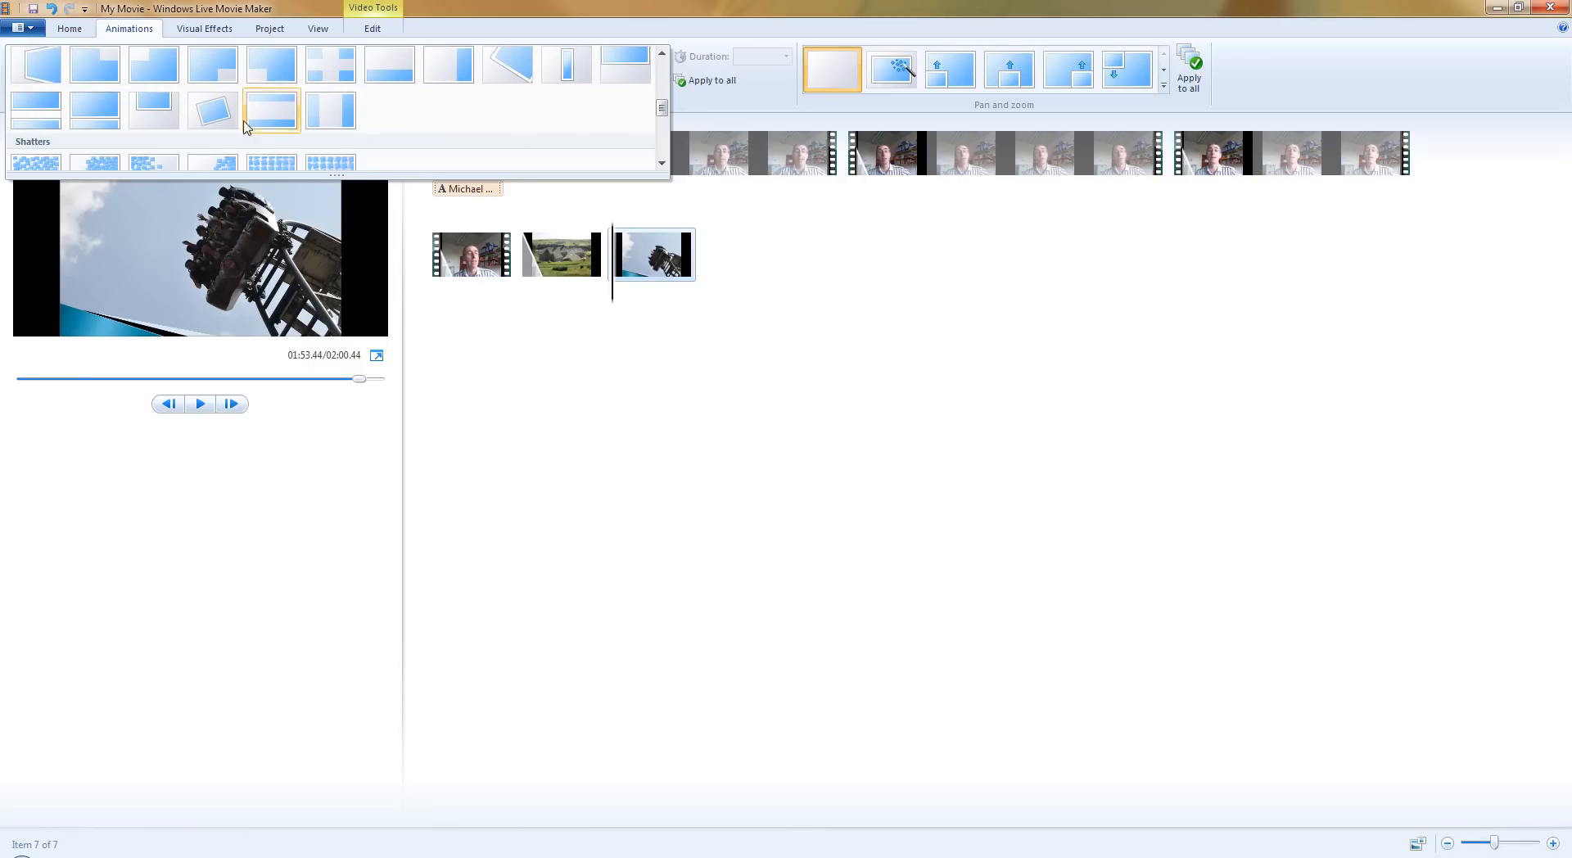
left_click(112, 117)
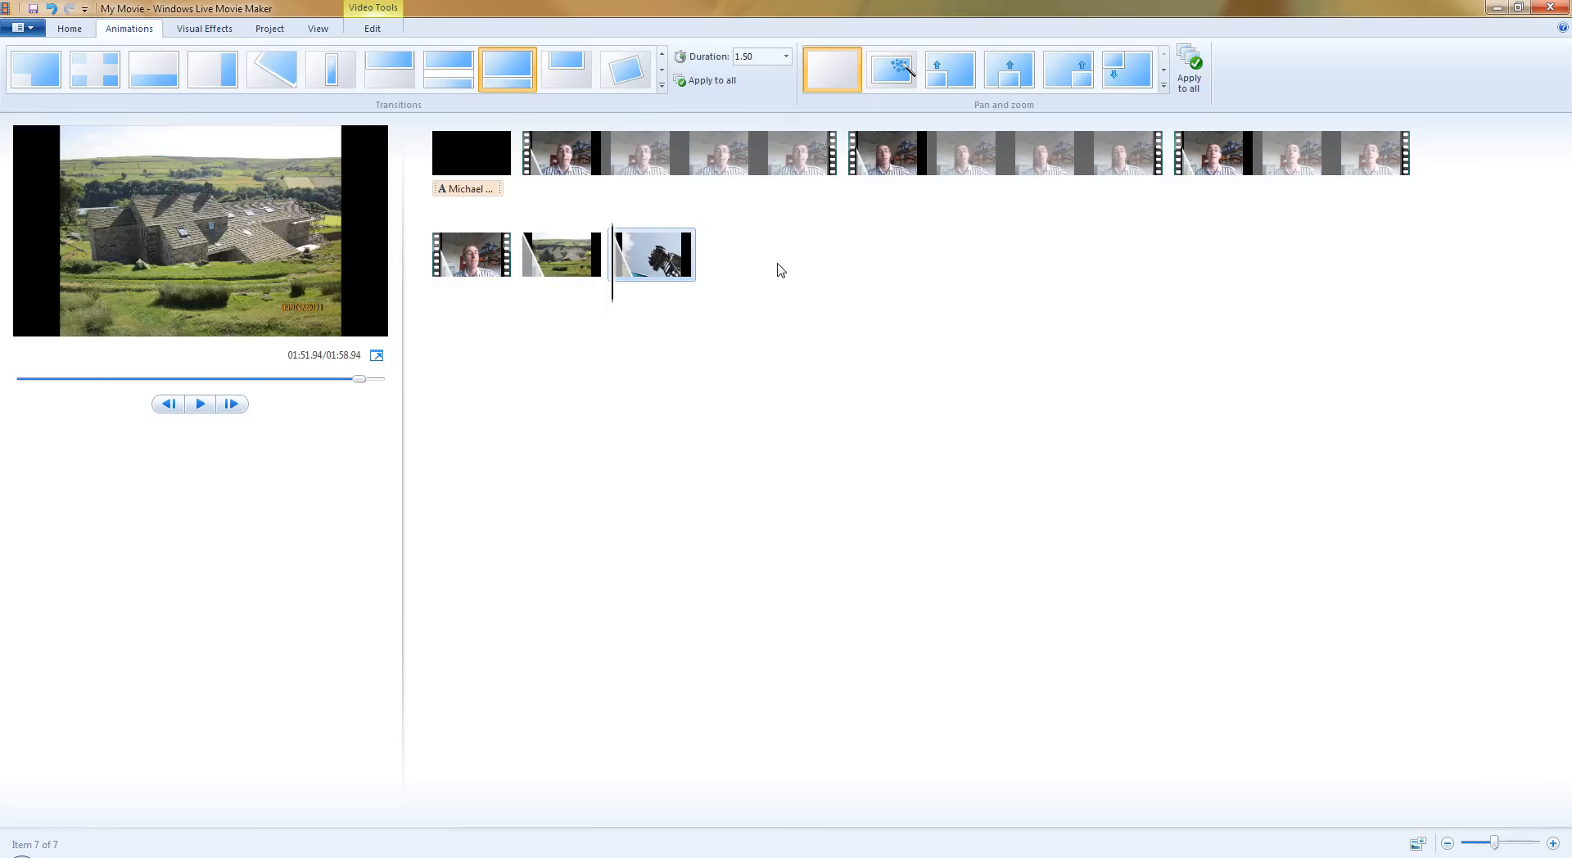
left_click(71, 28)
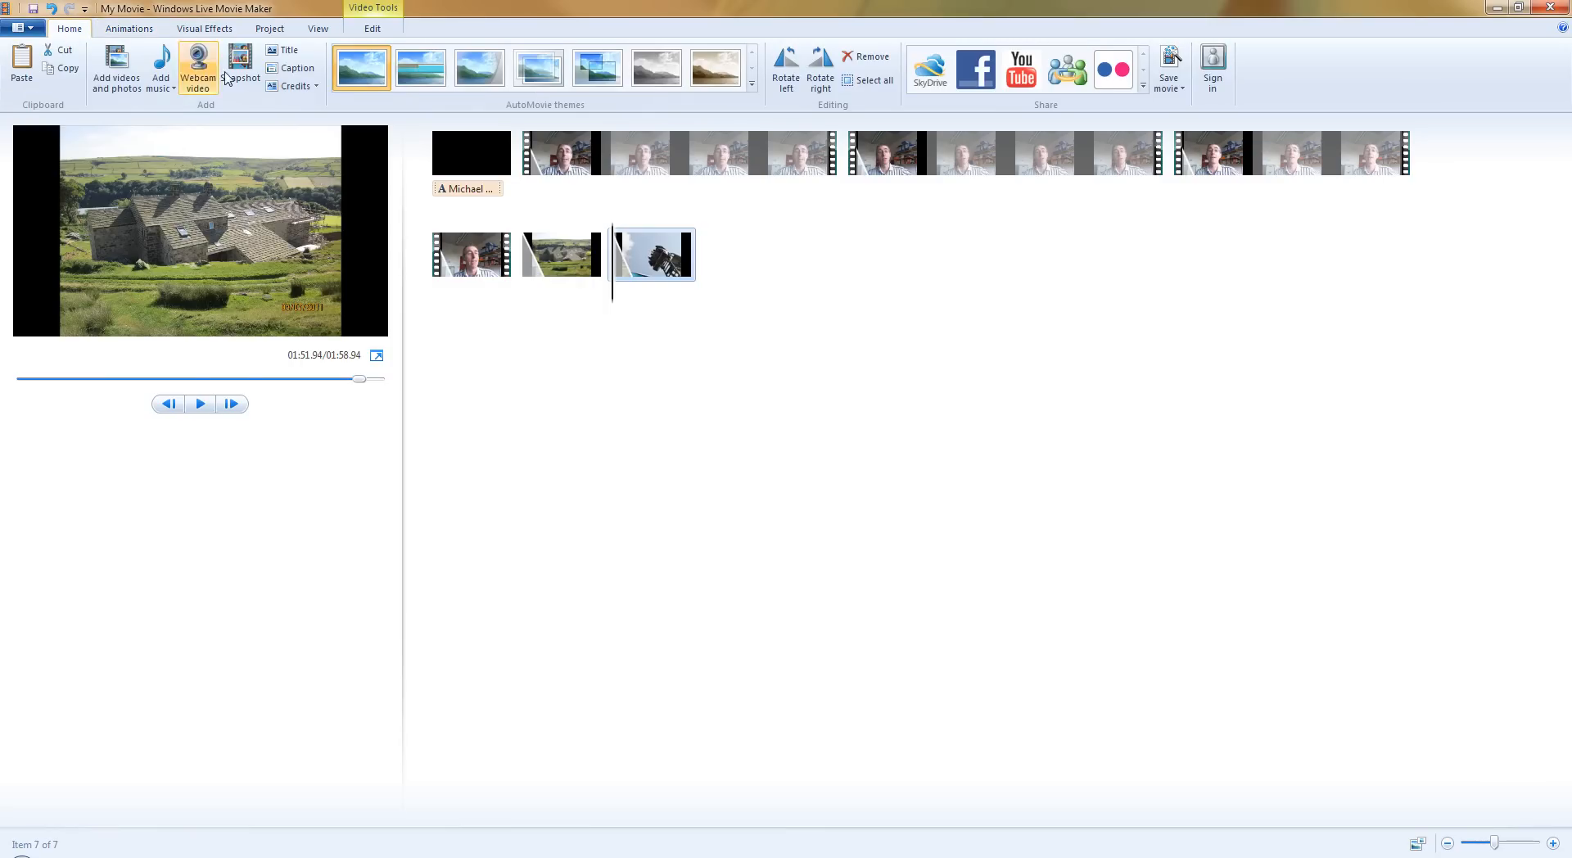
left_click(293, 87)
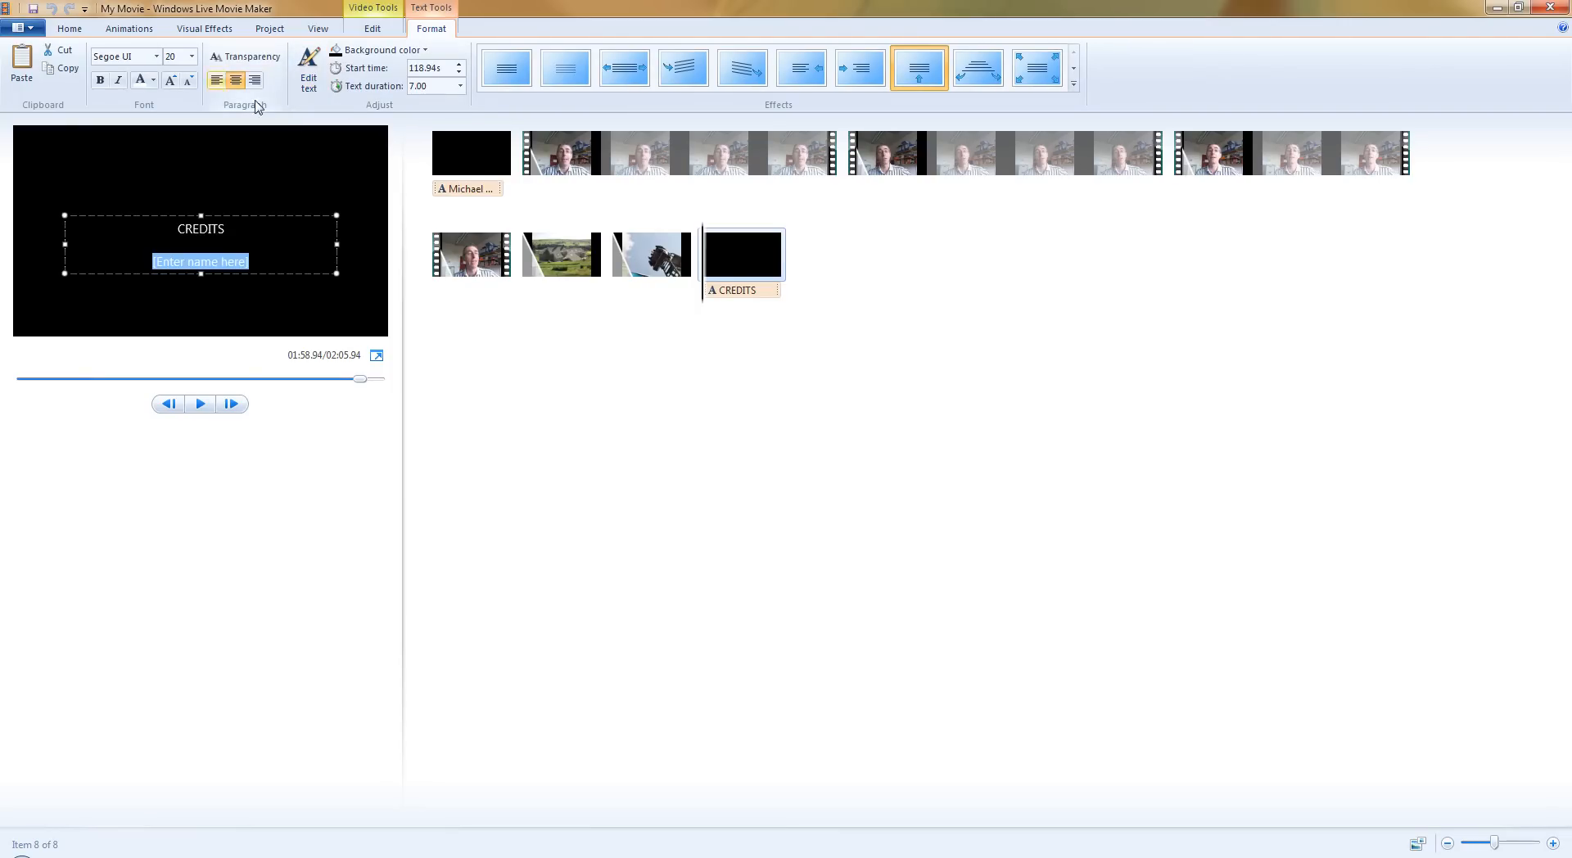
left_click(727, 260)
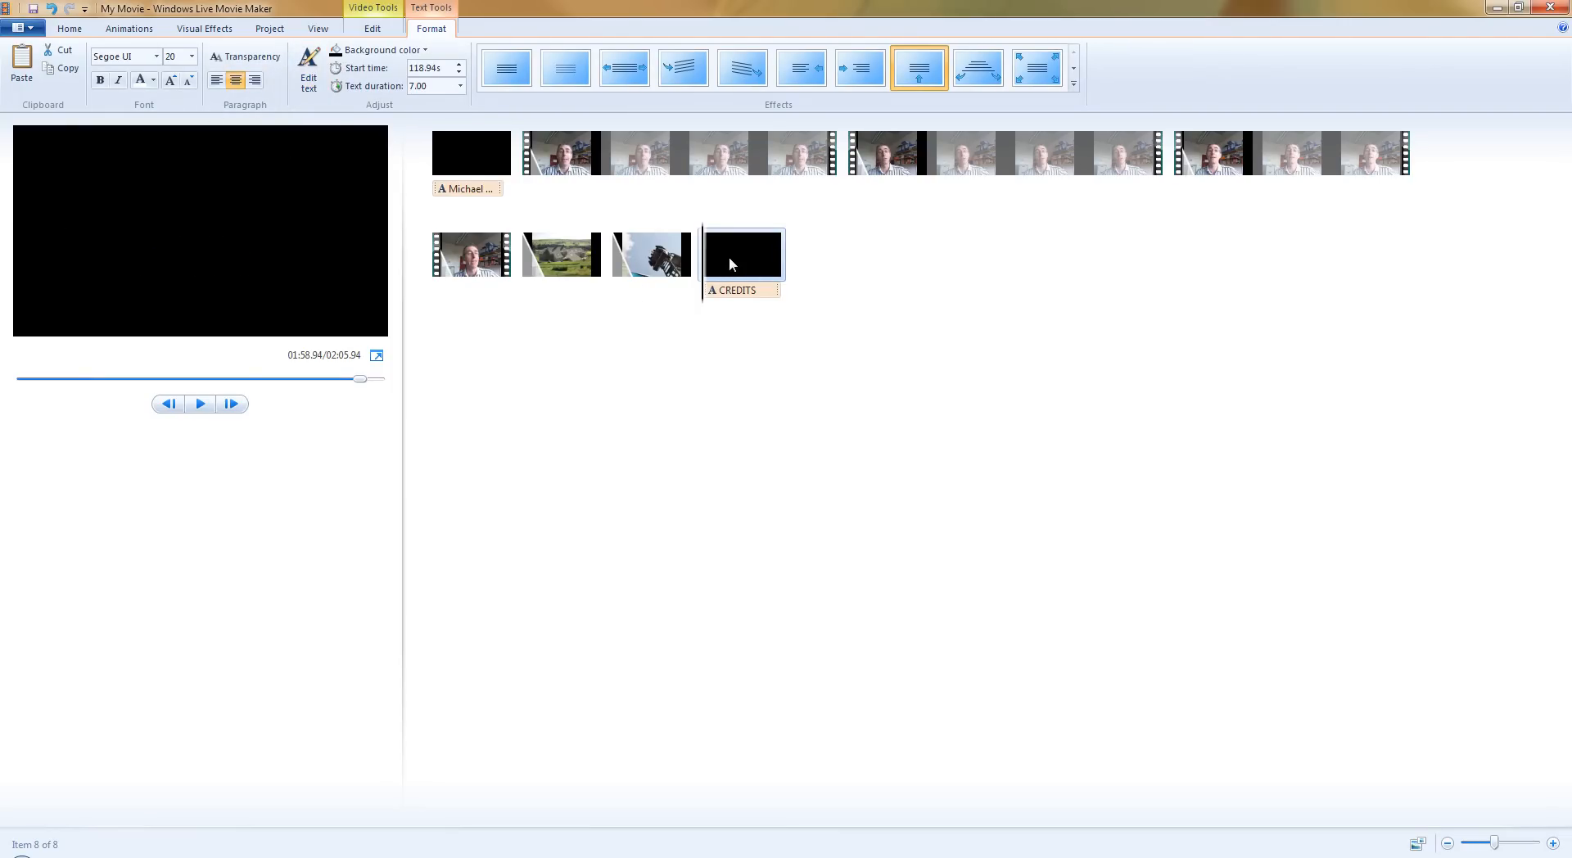
key("Delete")
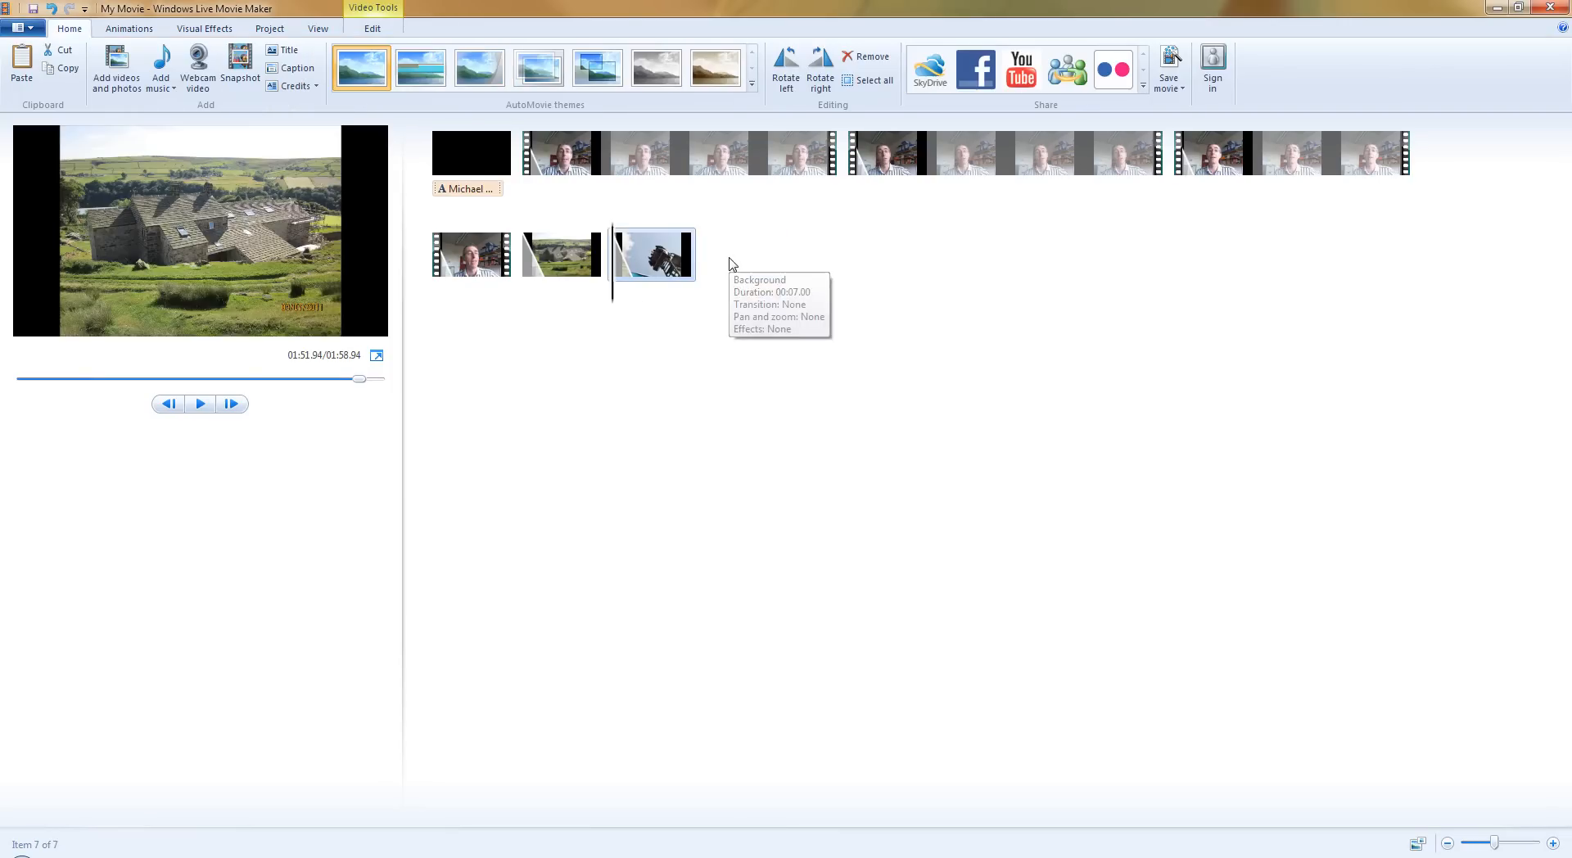
Insert a Credits item after the rollercoaster photo and set its text duration to 5.00 seconds.
left_click(316, 87)
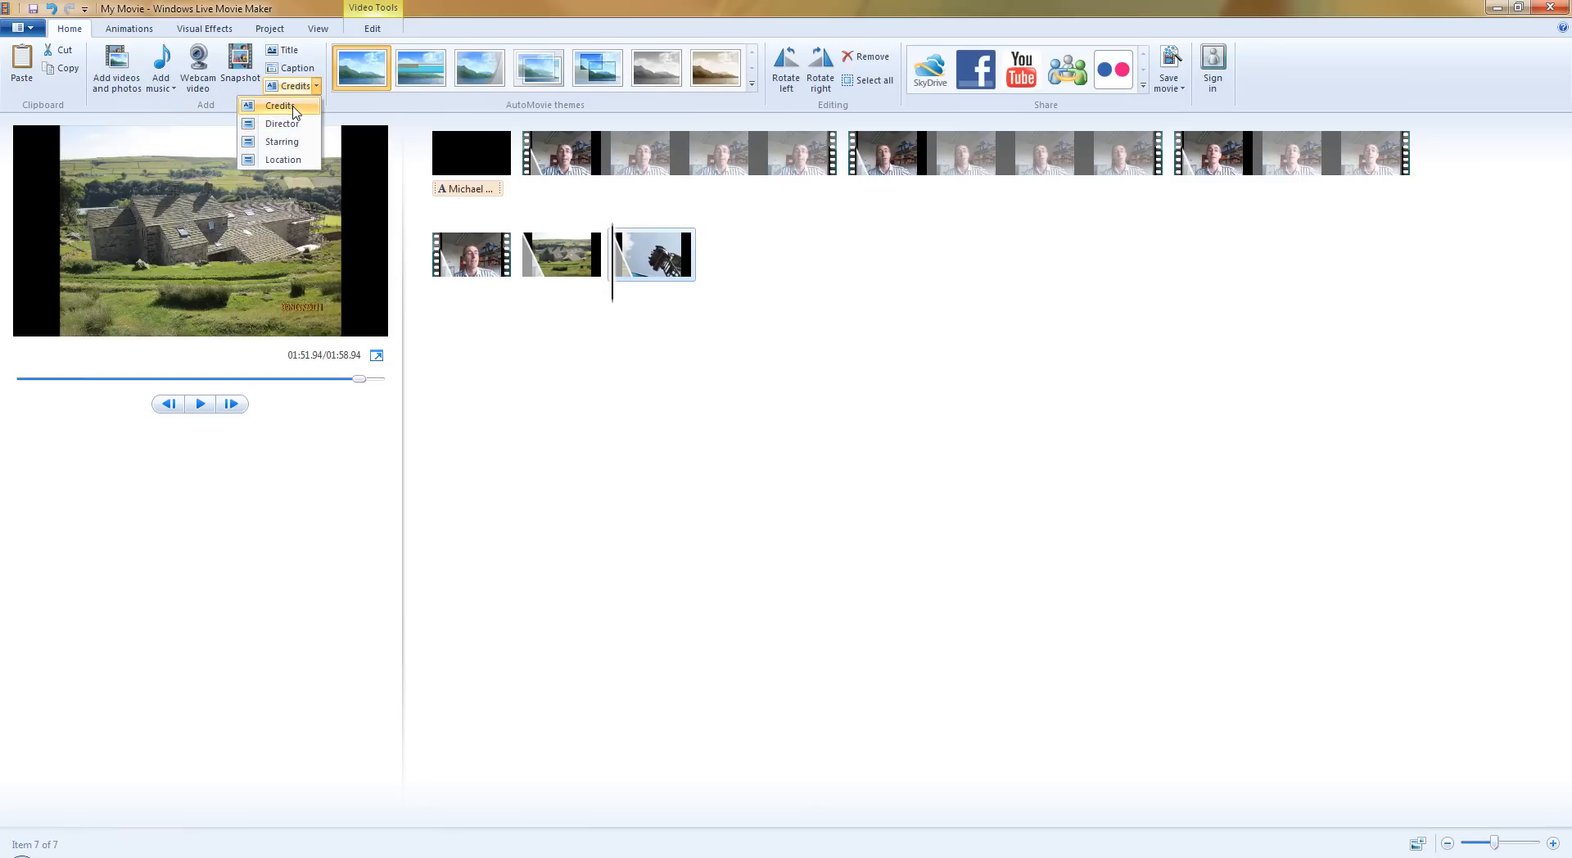
left_click(293, 107)
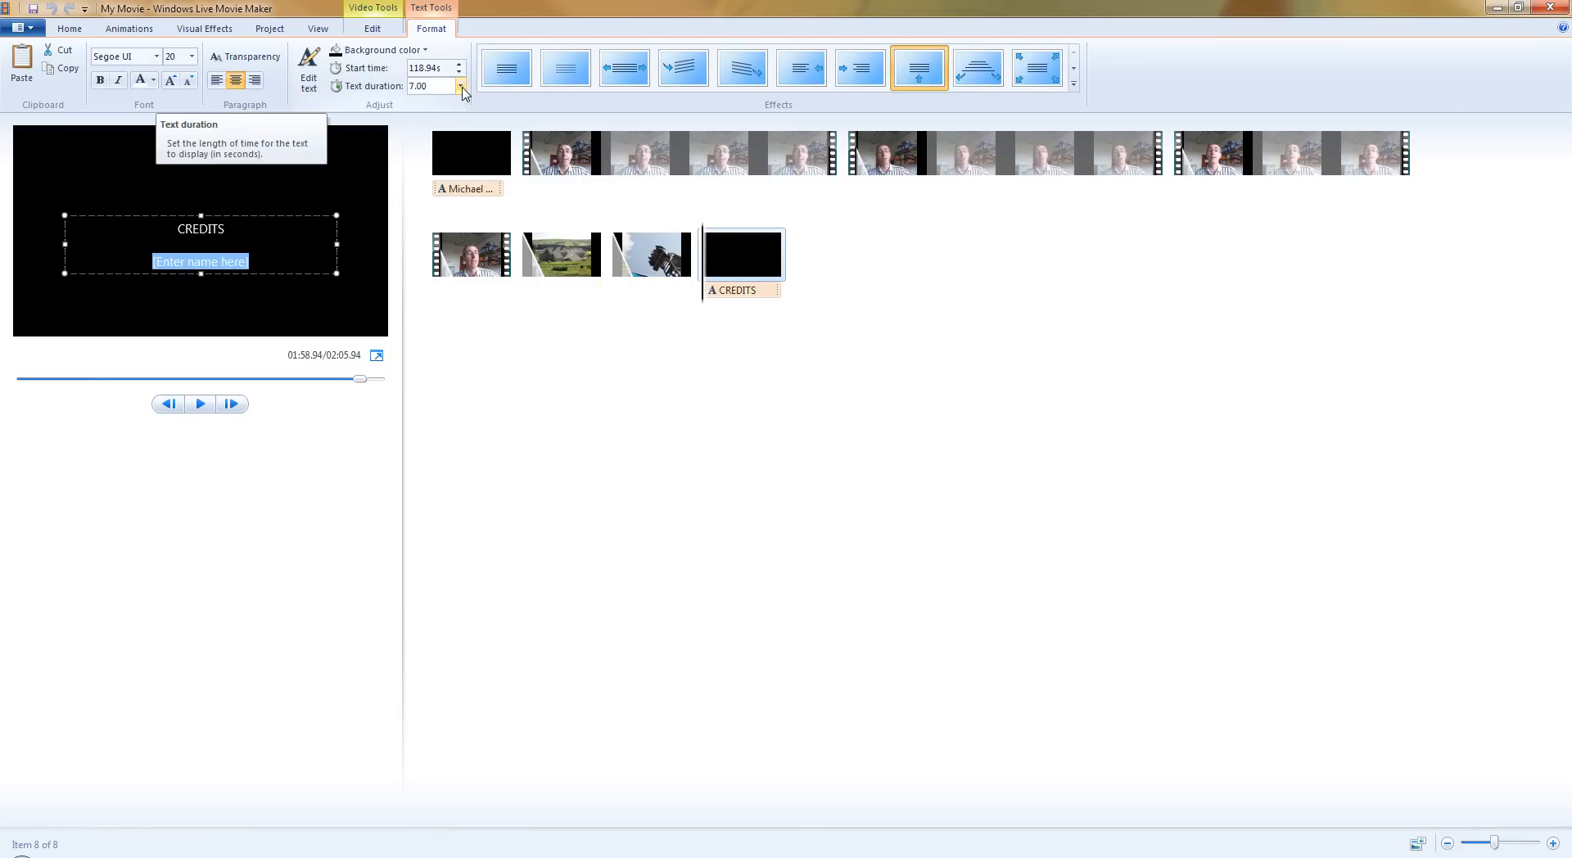
left_click(461, 86)
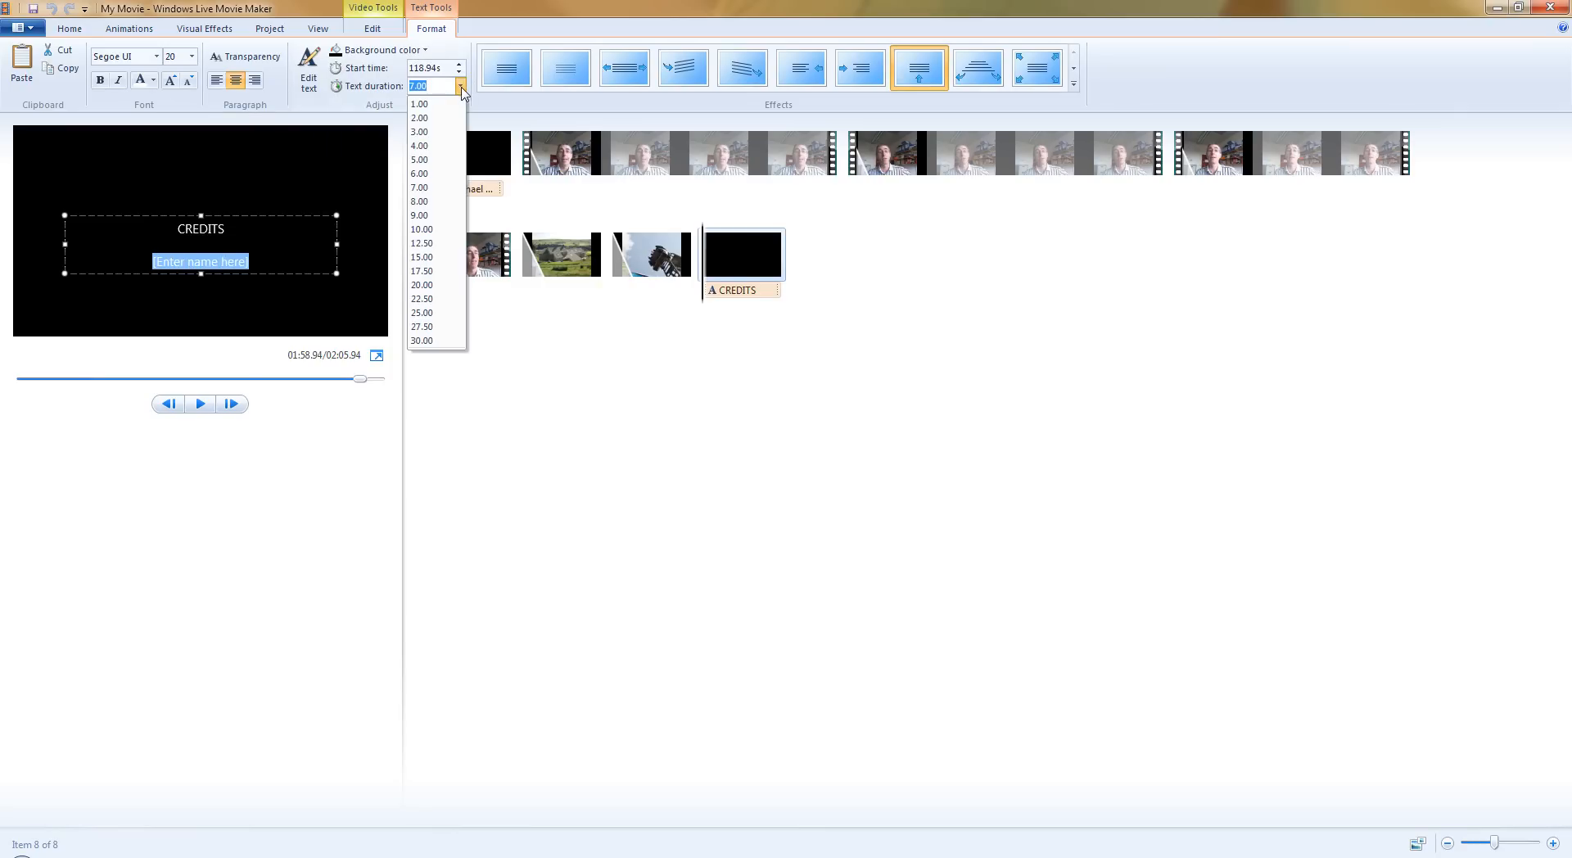
left_click(426, 160)
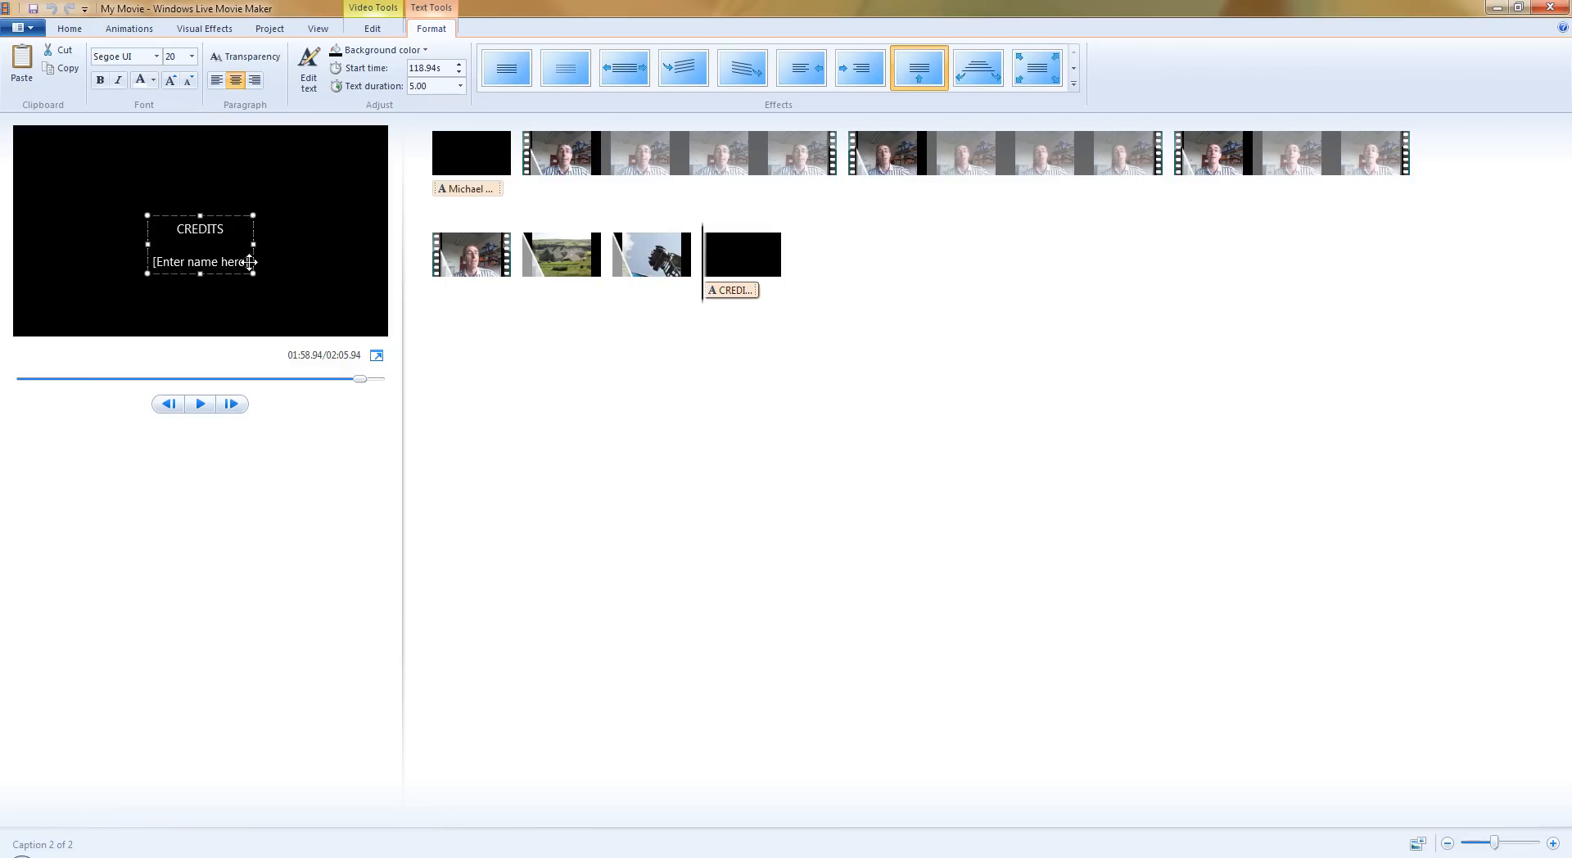
Replace the credits name placeholder with the presenter's full name followed by "- bad actor" and widen the text box on both sides.
left_click_drag(247, 262, 157, 269)
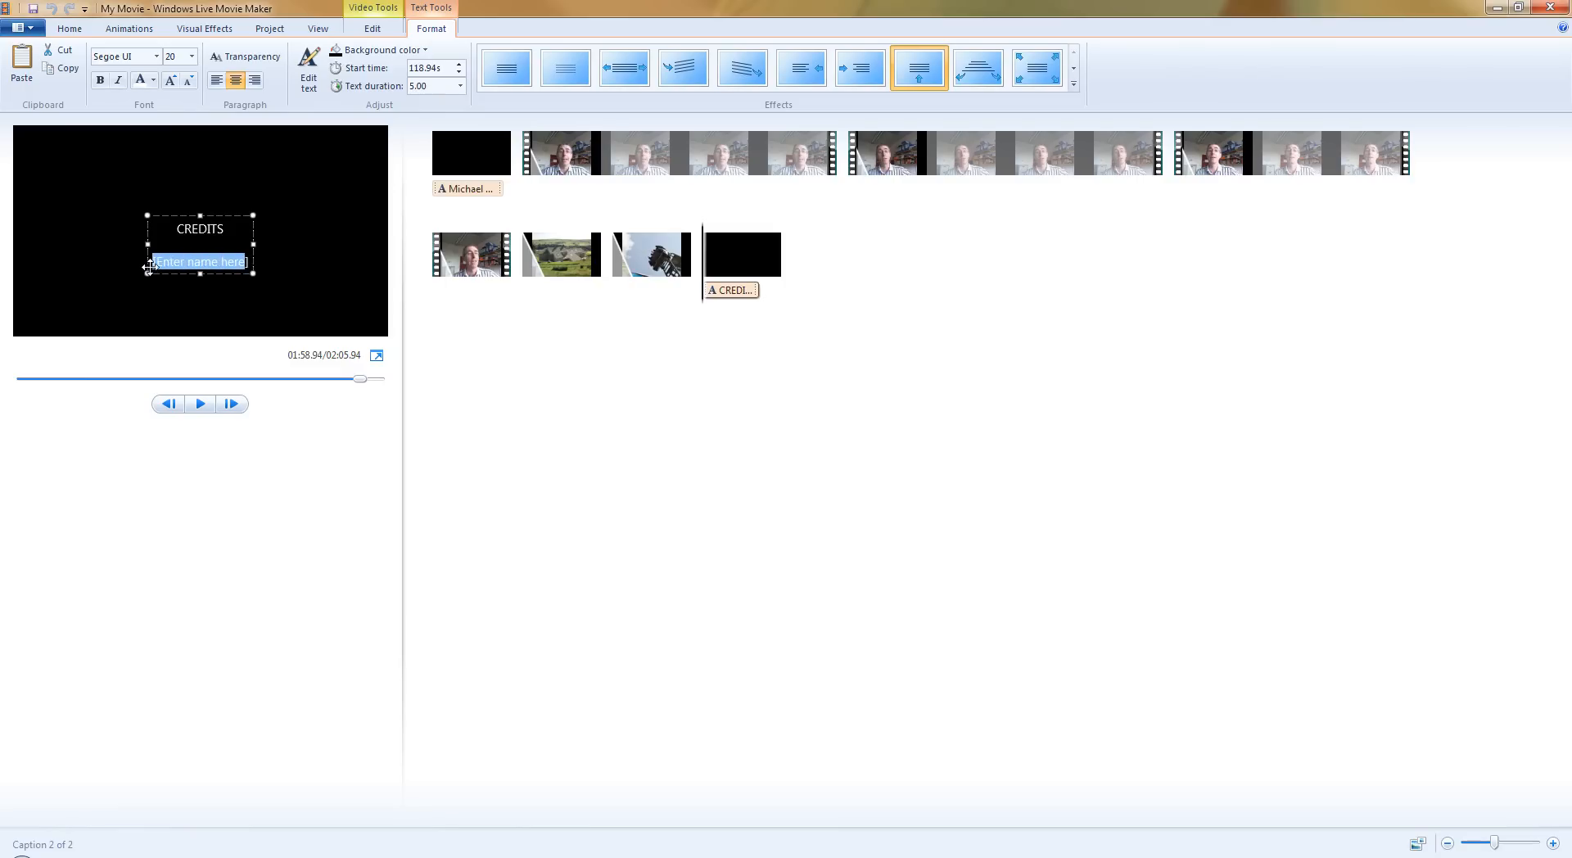
key("BackSpace")
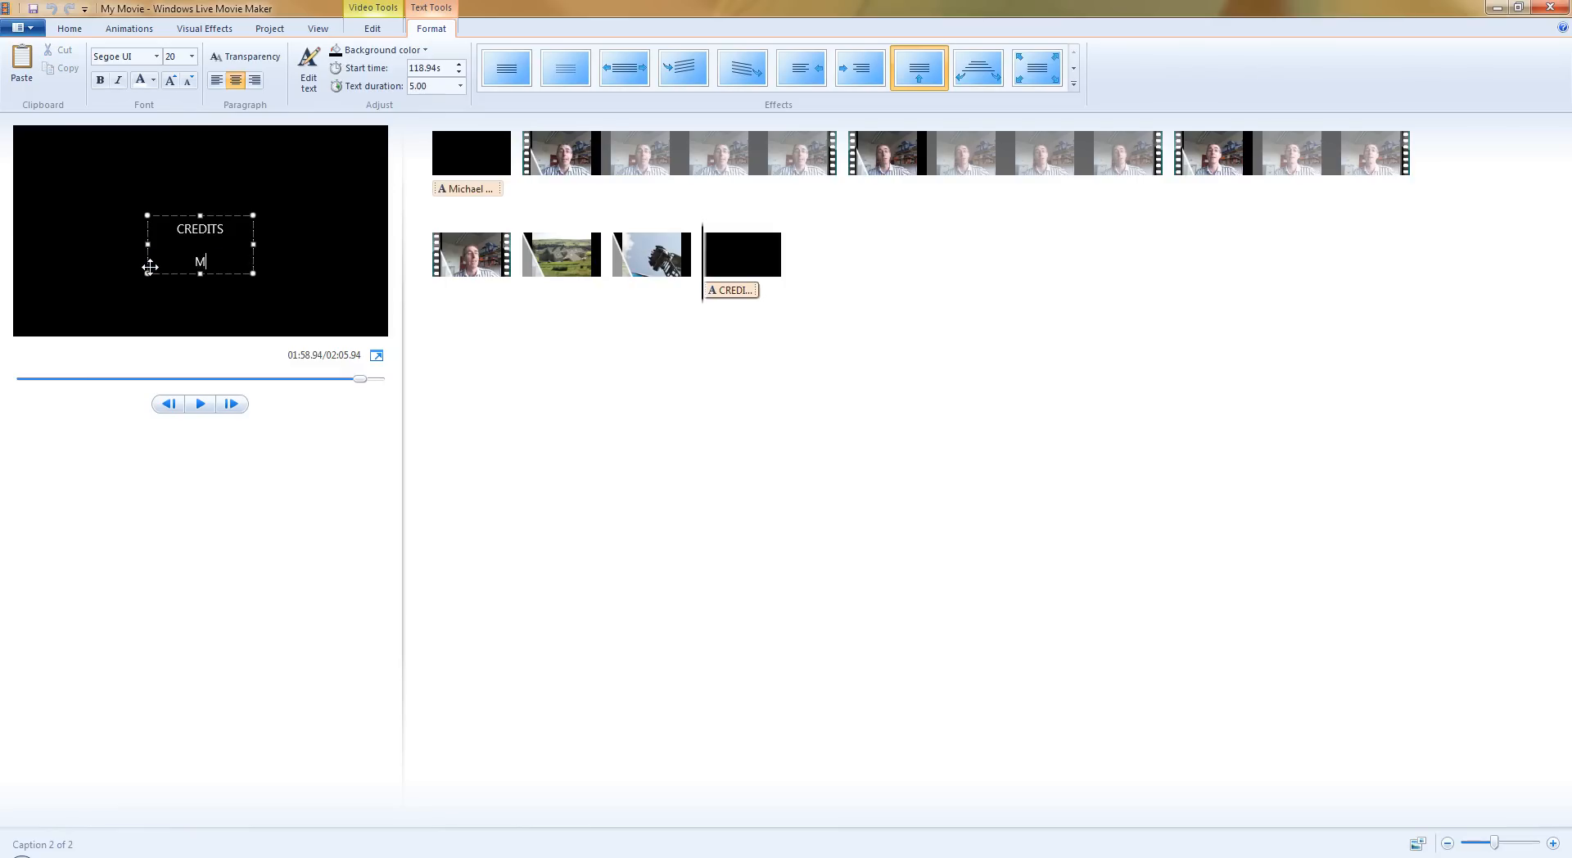
type("Michael O'Grady")
key("Return")
type("-= bad actor")
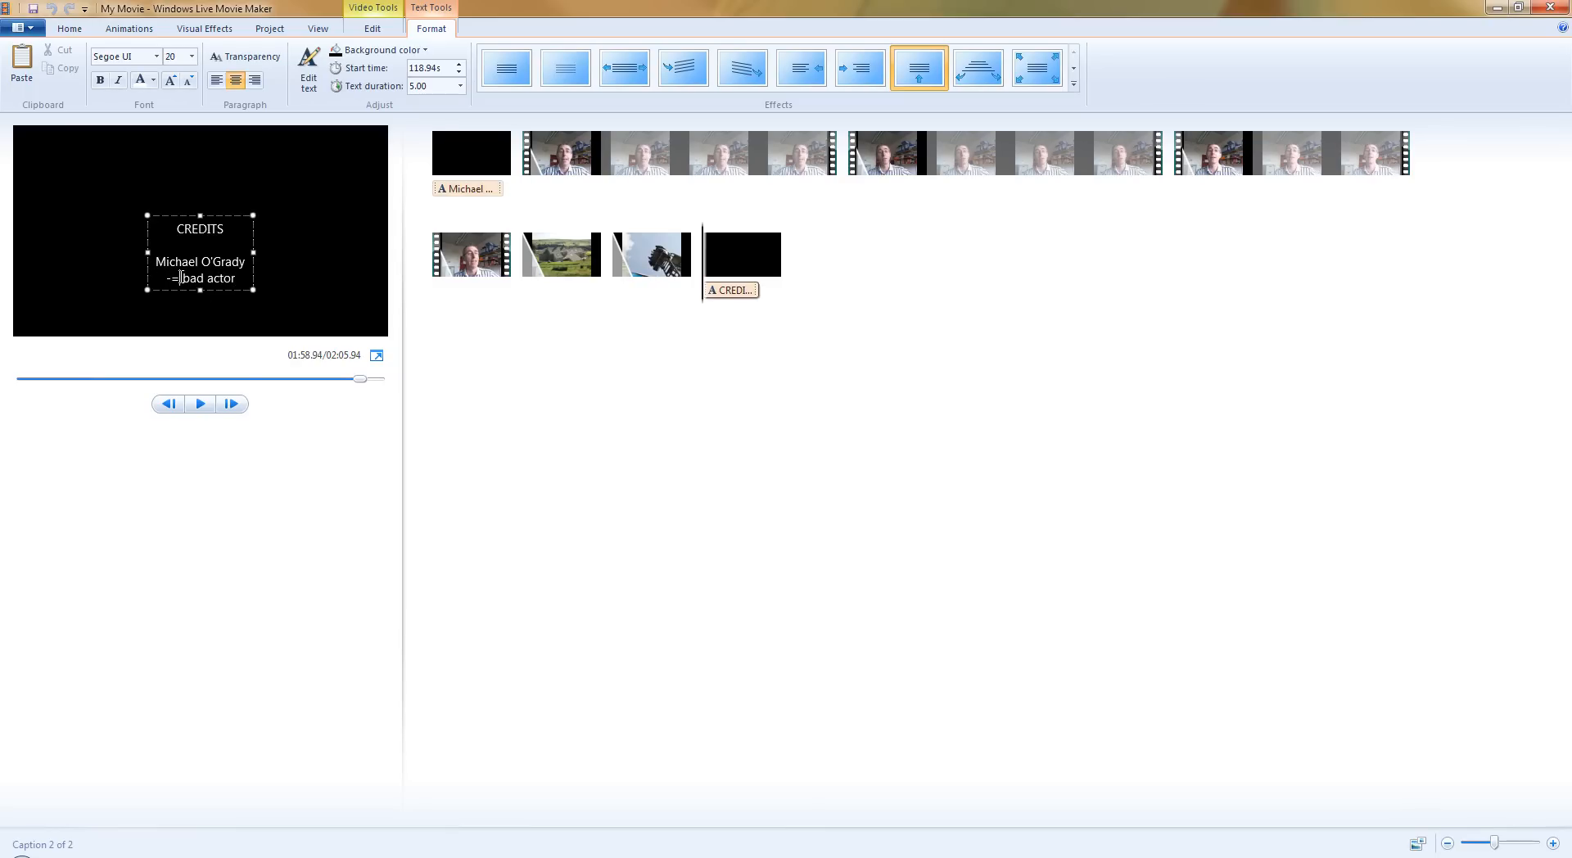
key("BackSpace")
left_click_drag(257, 250, 325, 246)
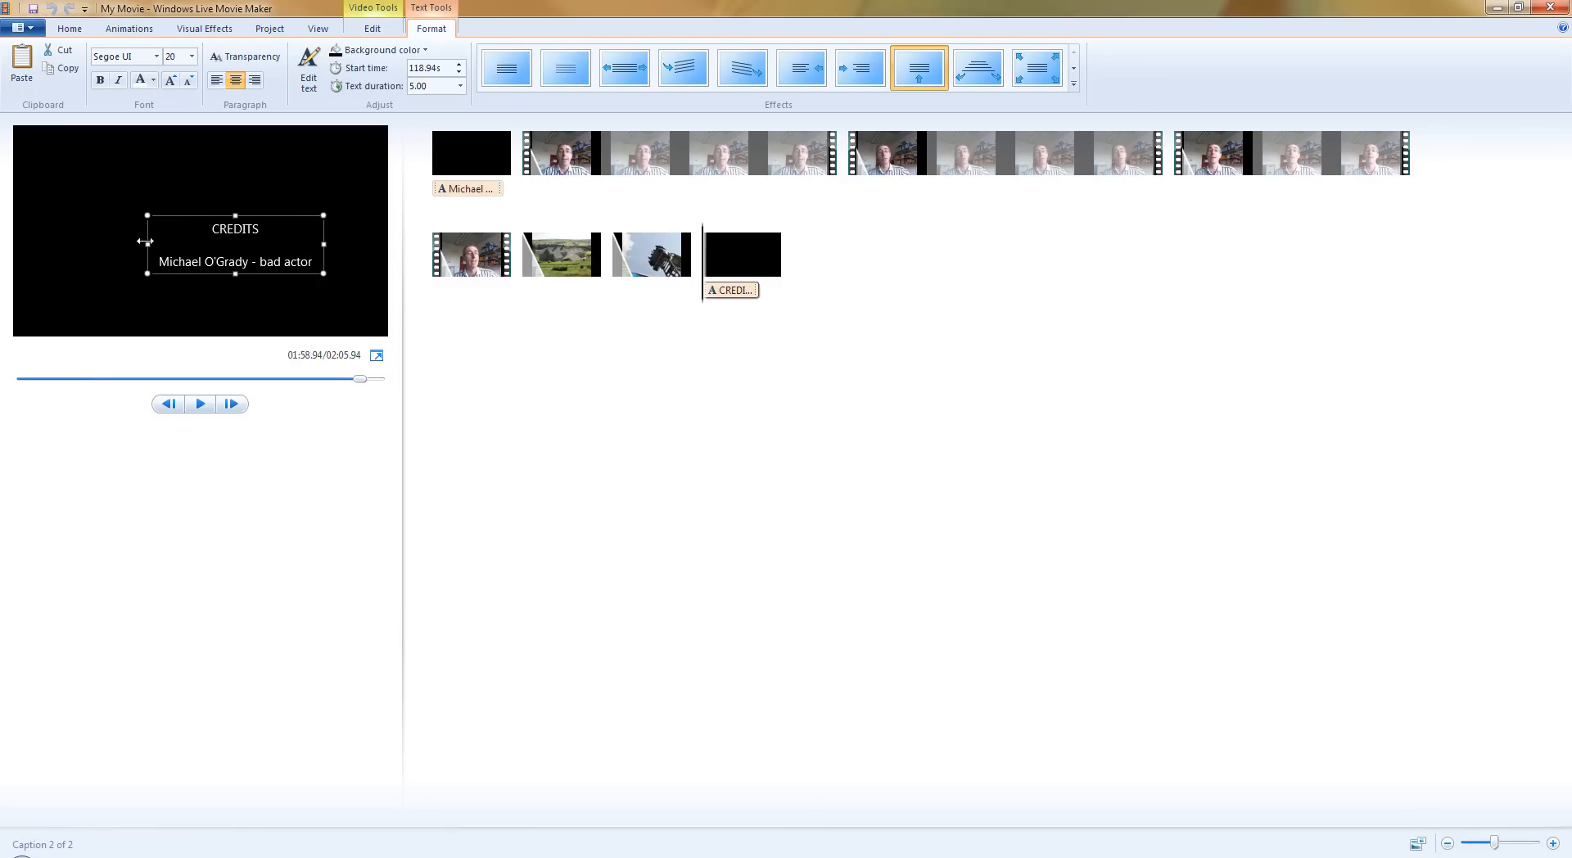
left_click_drag(145, 244, 102, 252)
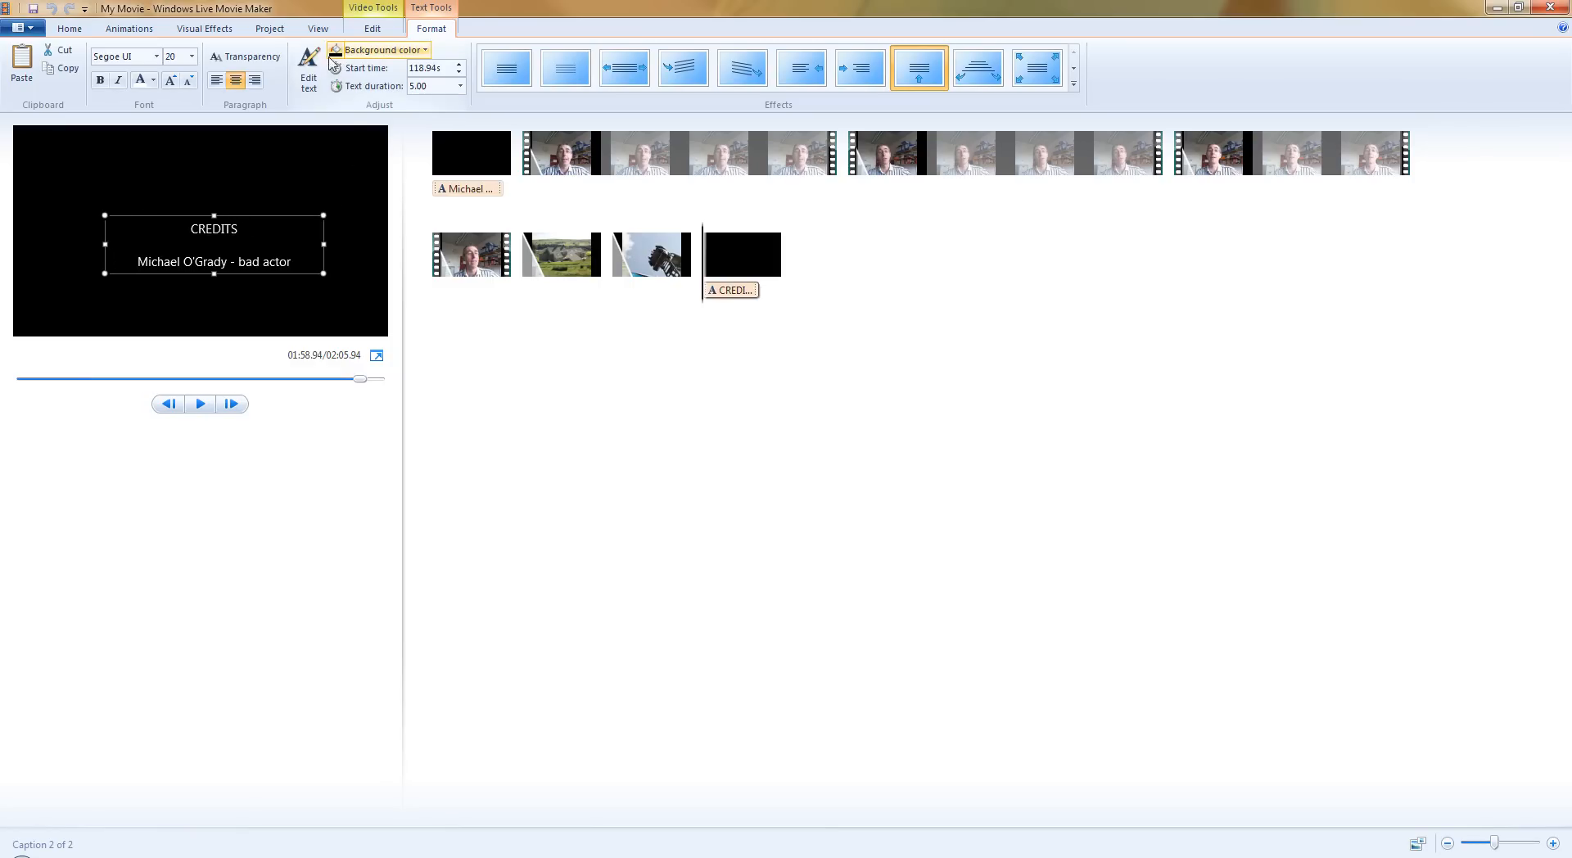
left_click(72, 28)
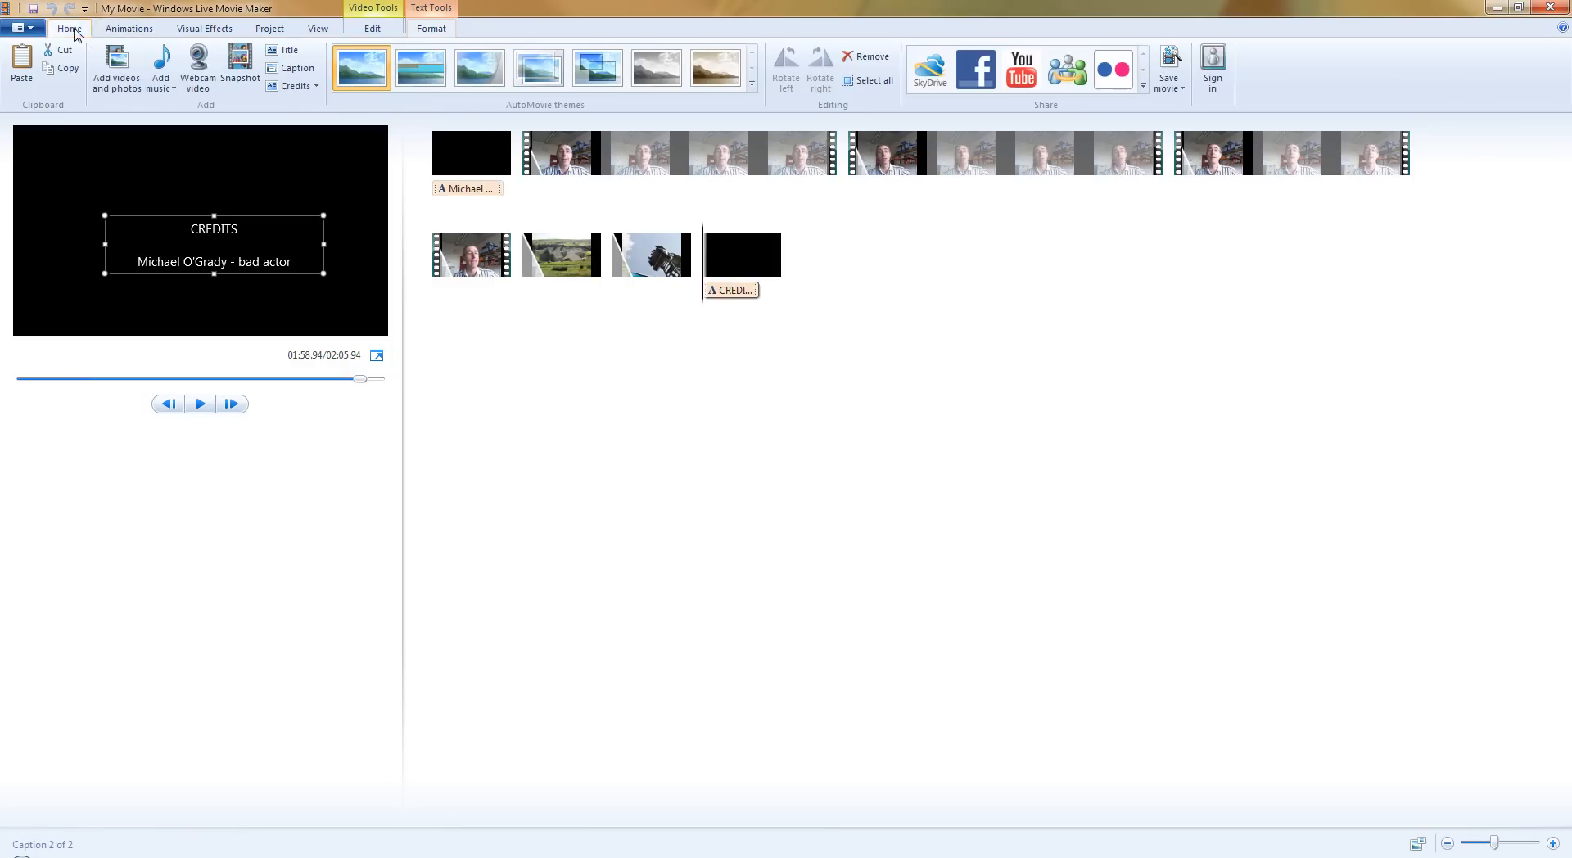
left_click(292, 85)
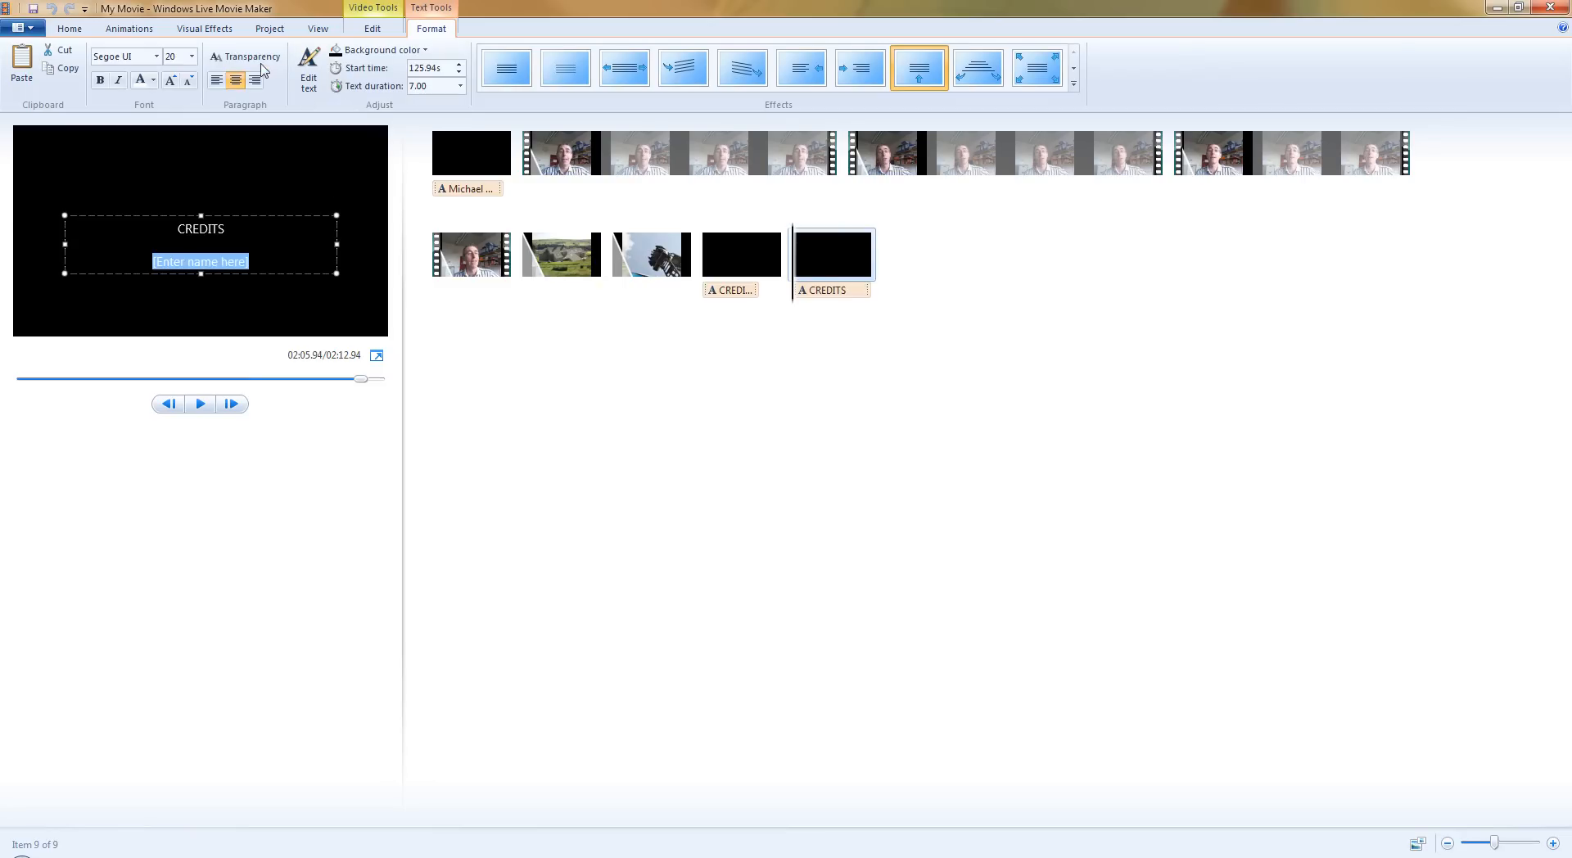
left_click(818, 258)
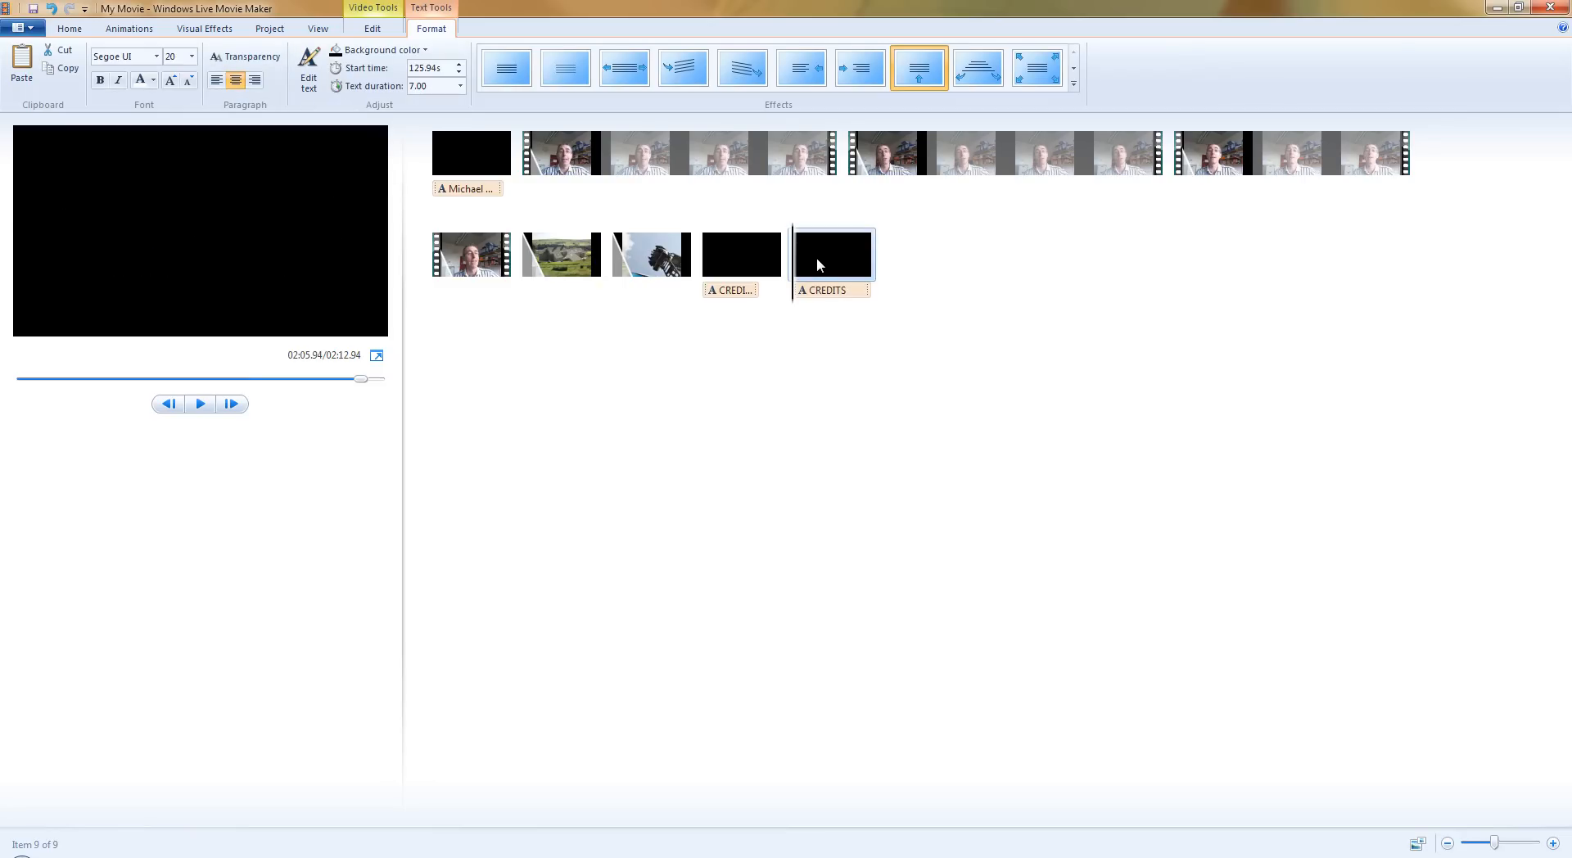
key("Delete")
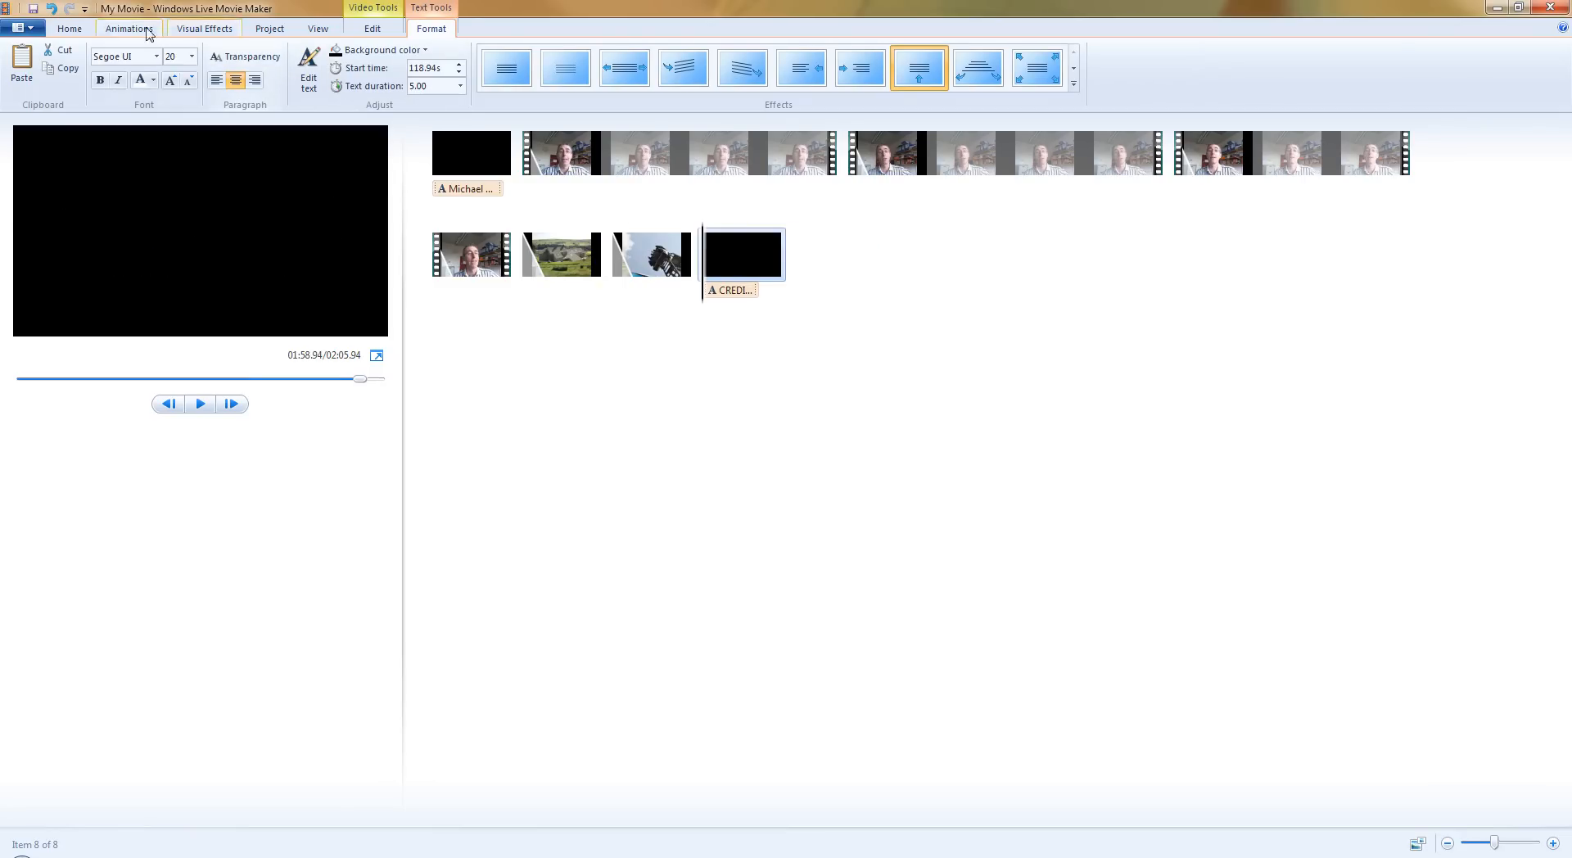
Add a "DIRECTED BY" credits item at the end of the movie and enter the presenter's full name as director.
left_click(72, 29)
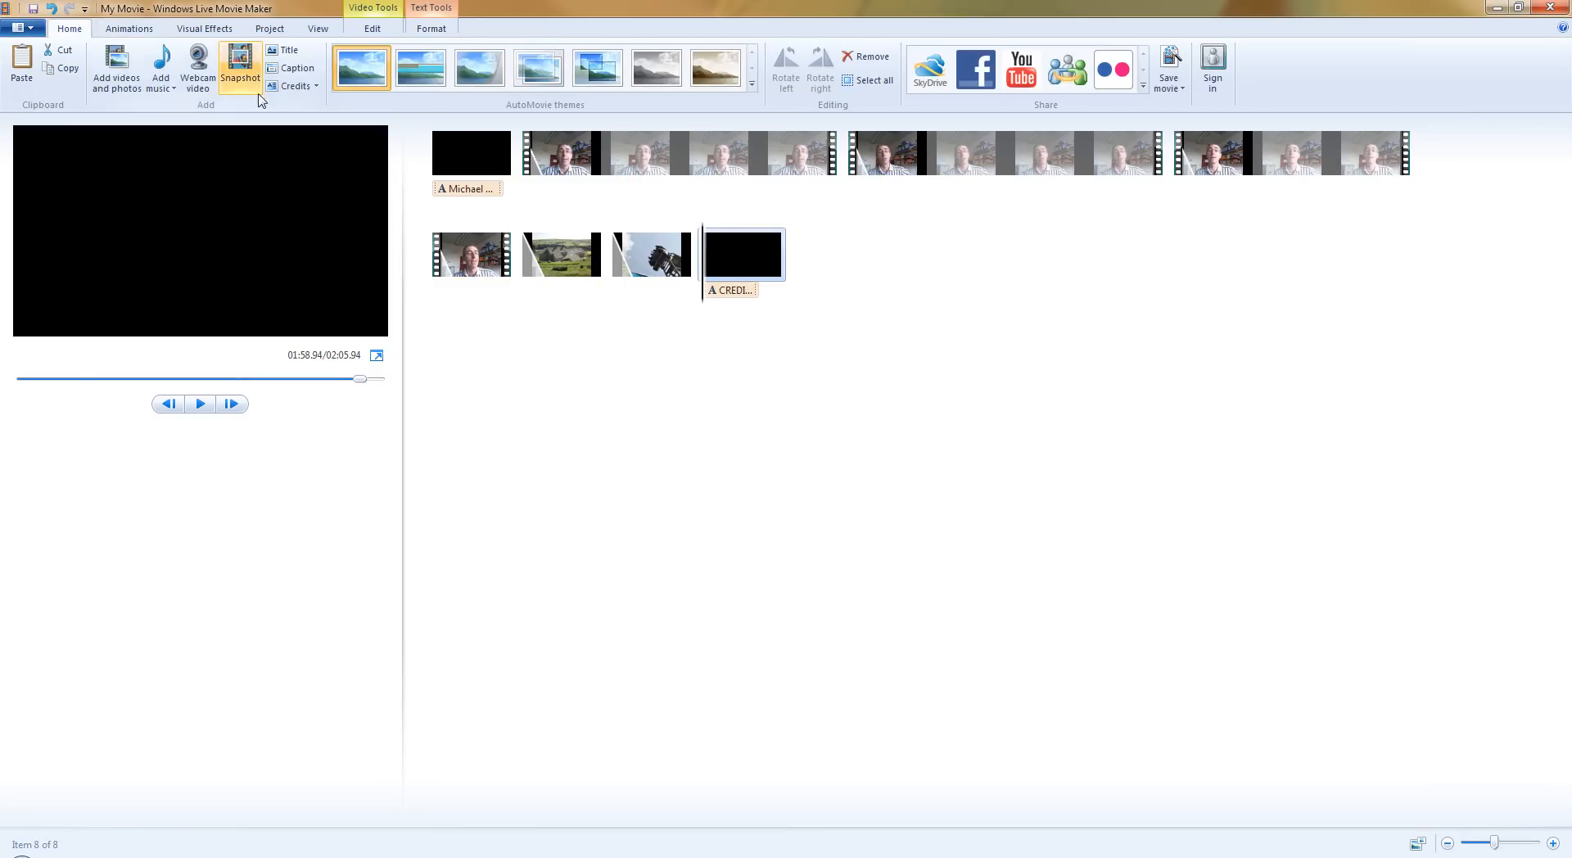
left_click(316, 86)
left_click(286, 124)
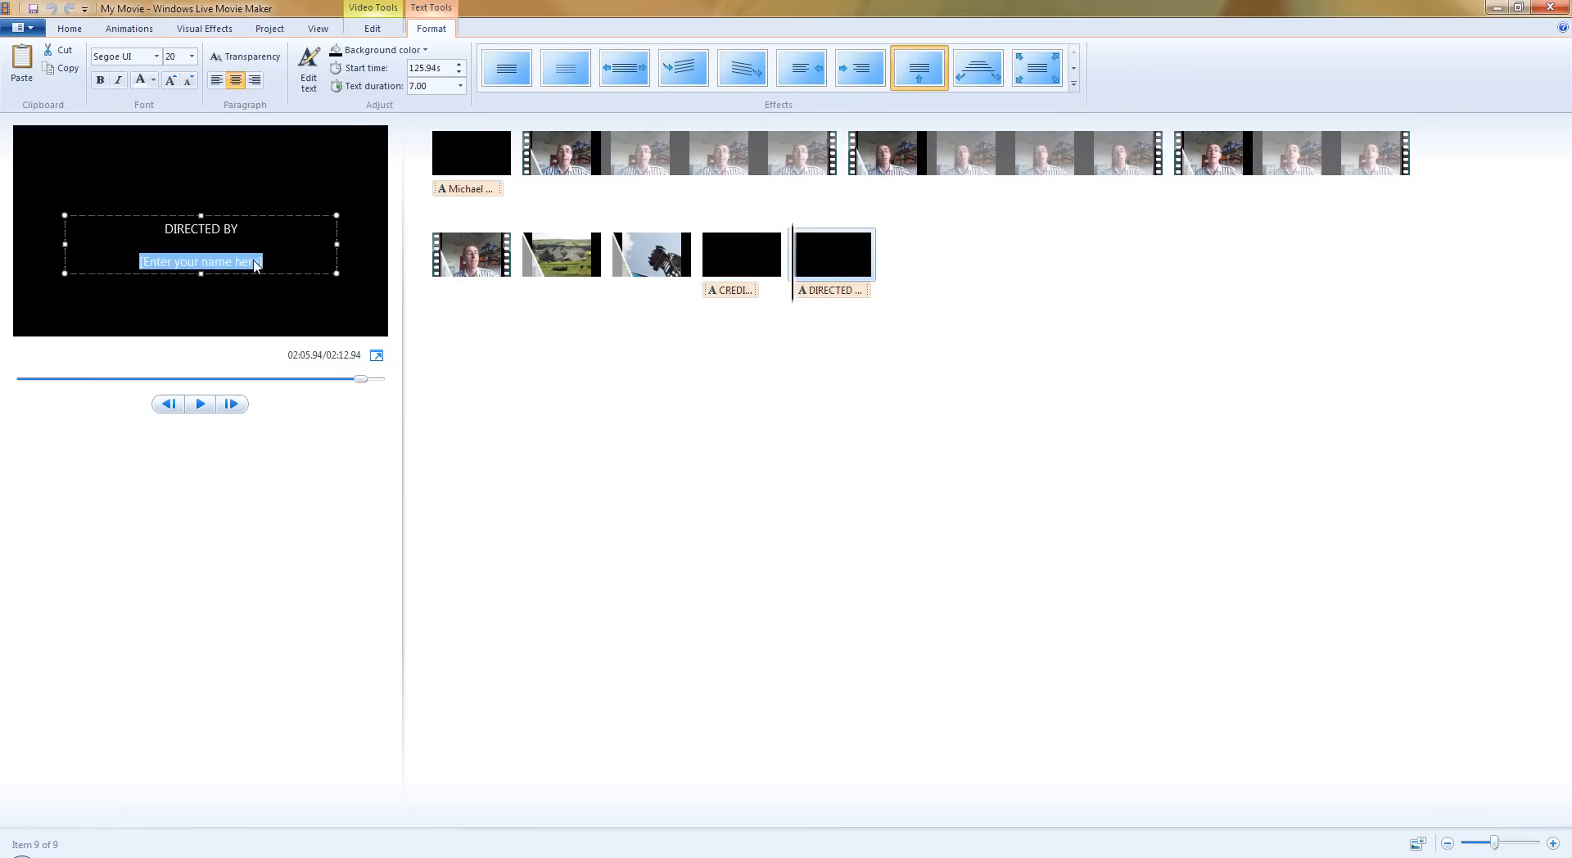
type("Michael O")
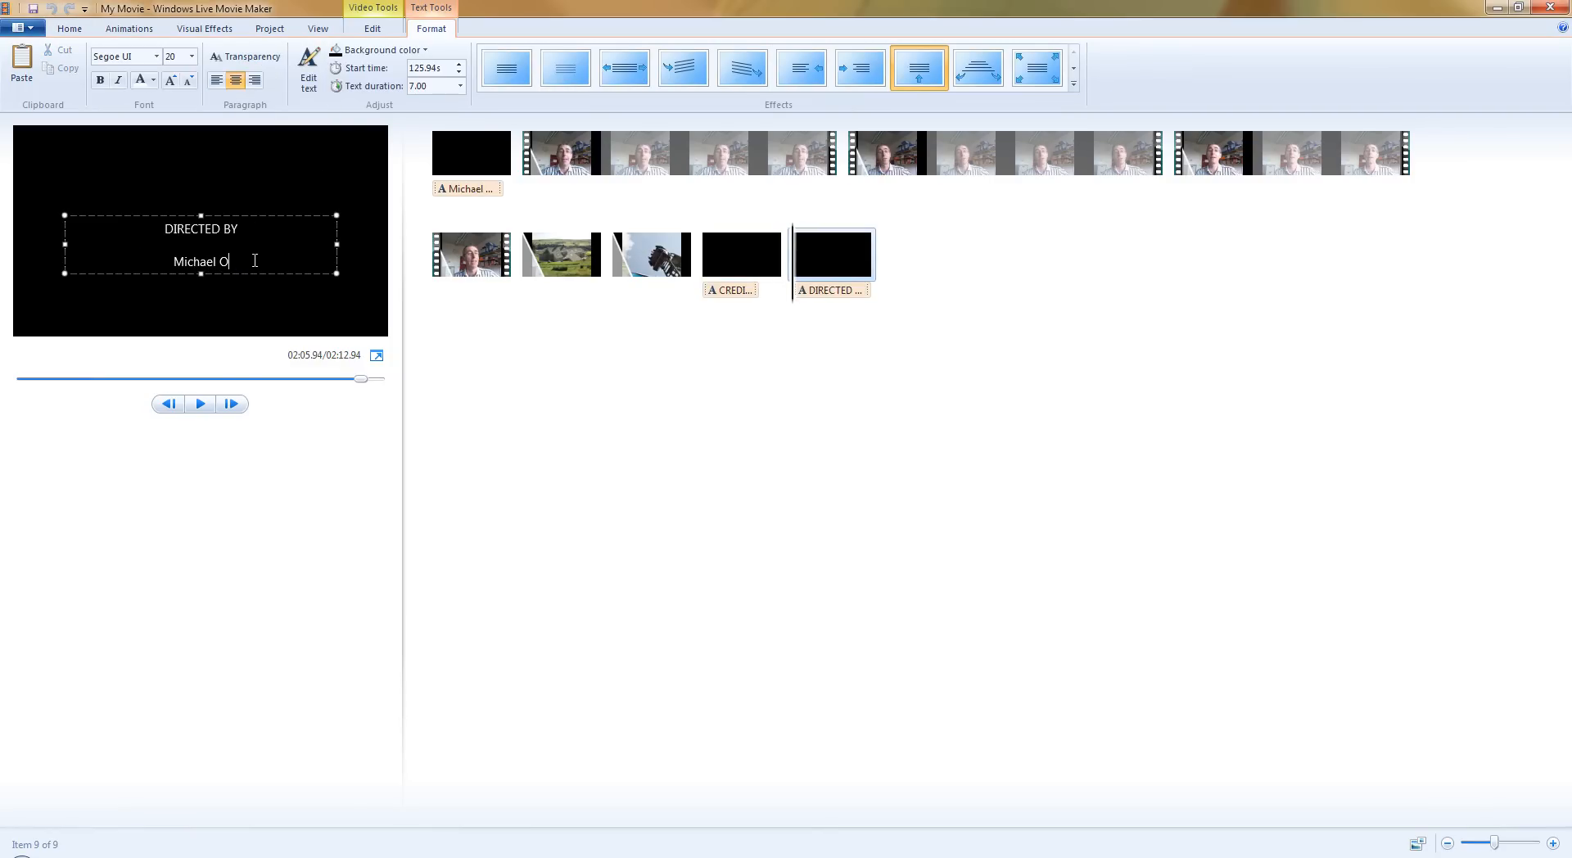
type("'Grady")
Preview the movie from the end of the rollercoaster photo, at about 01:58.28, through both closing credits items.
left_click(692, 266)
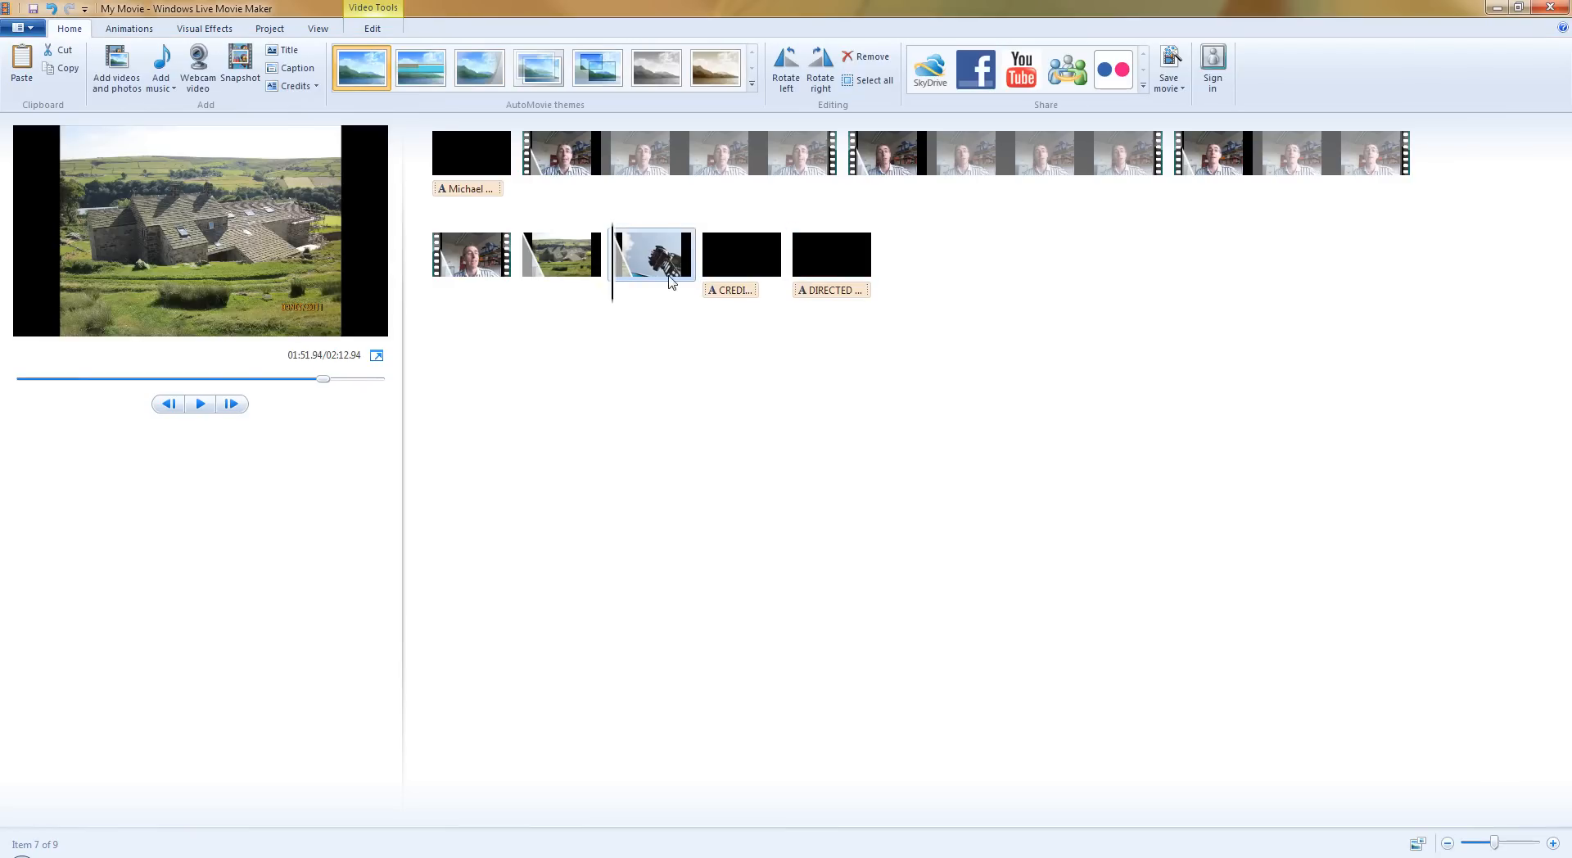
left_click_drag(615, 303, 686, 301)
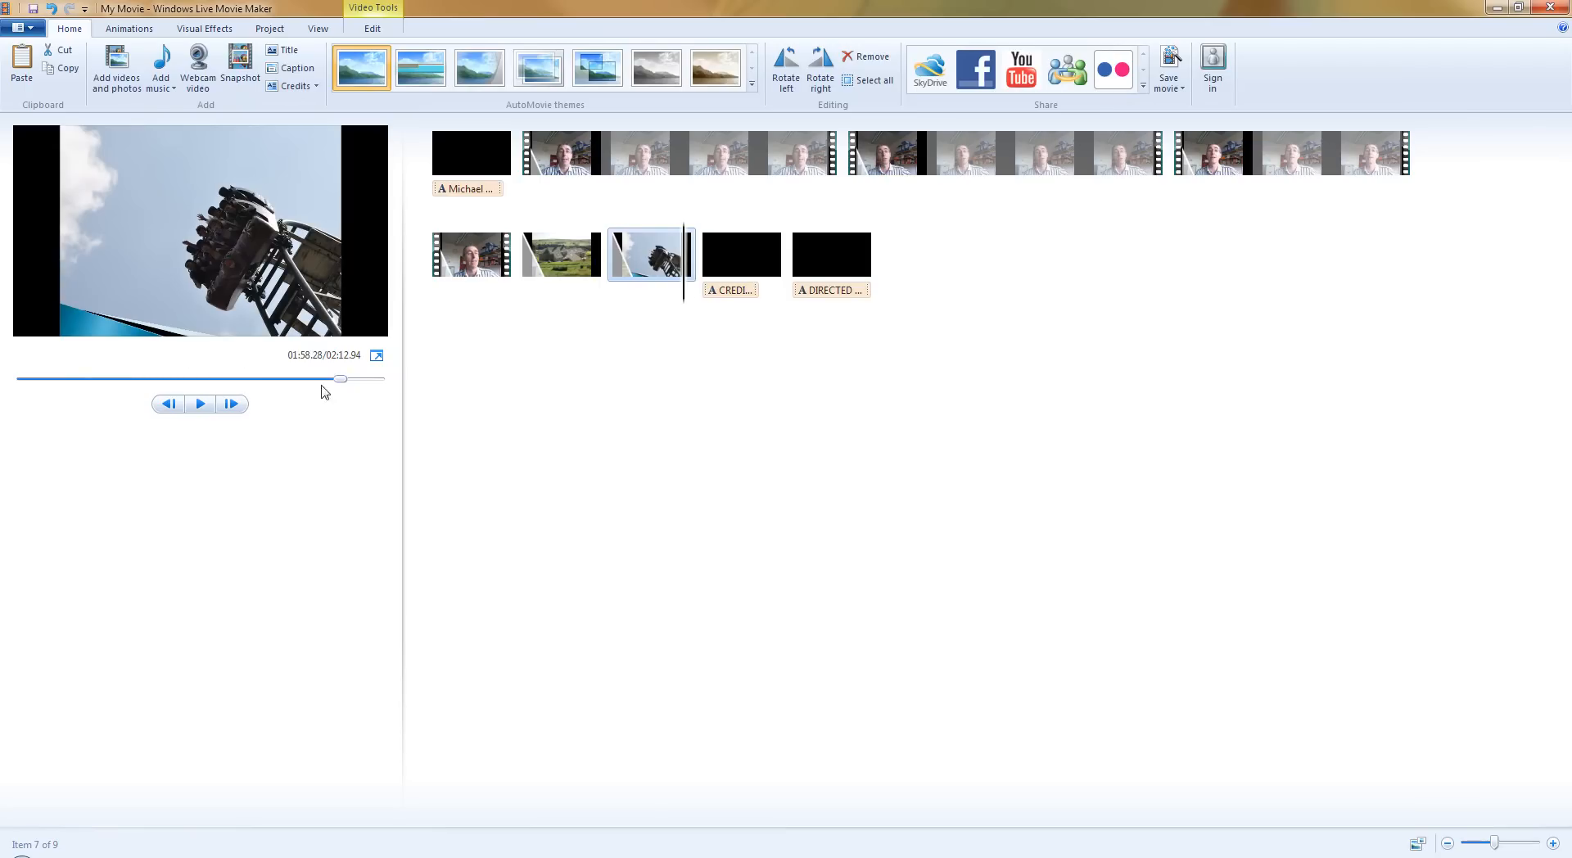
left_click(206, 406)
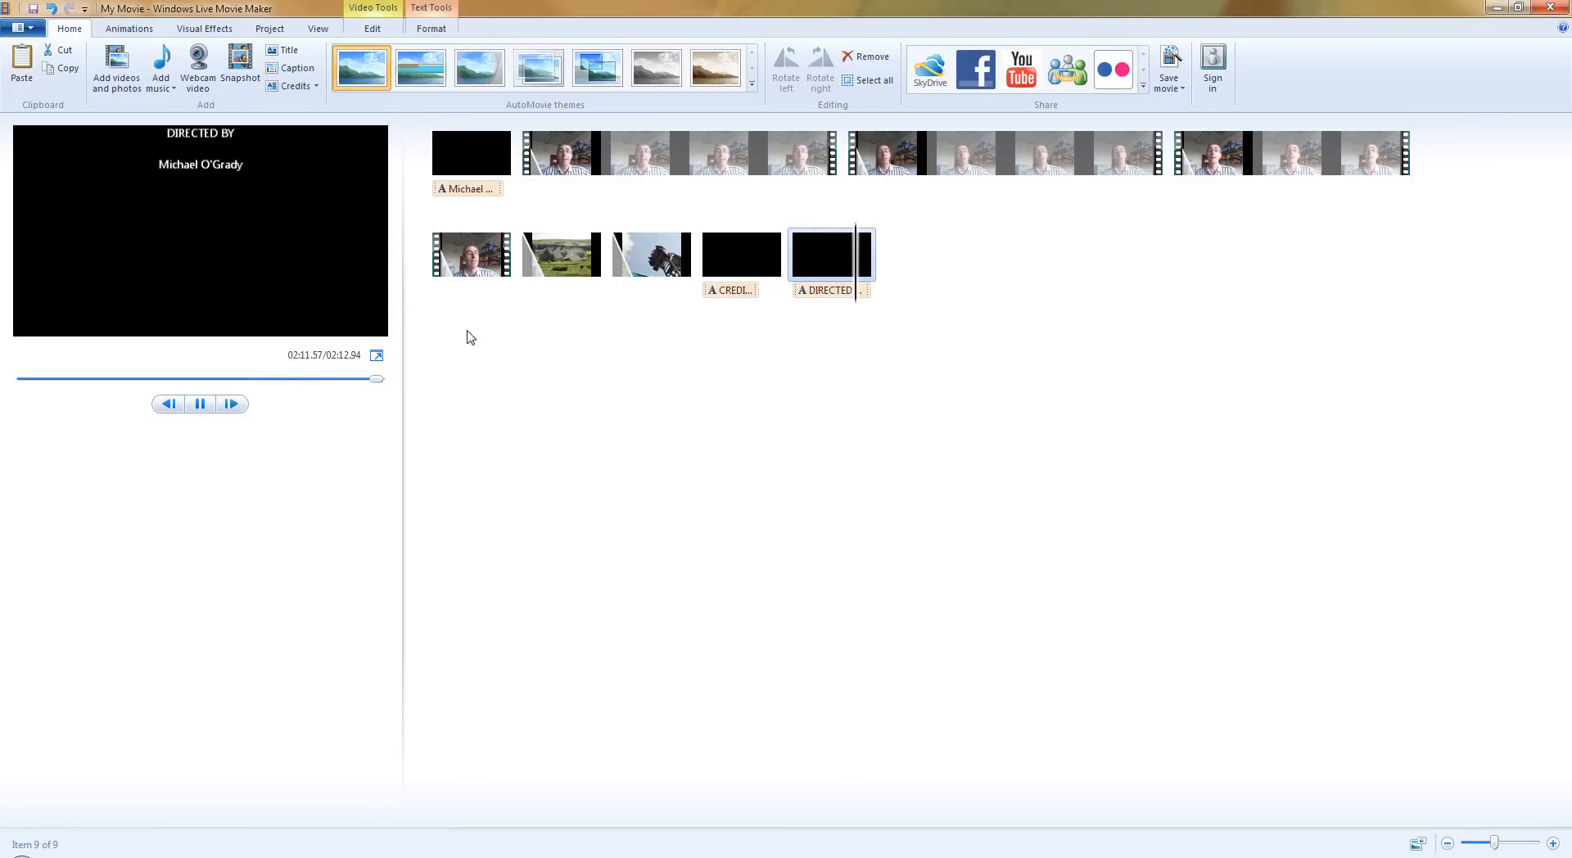
Add the caption "Bad actor!!" to the third webcam clip at about 01:33.75 and place it above the presenter's head.
left_click(1246, 160)
left_click_drag(1251, 163, 1361, 169)
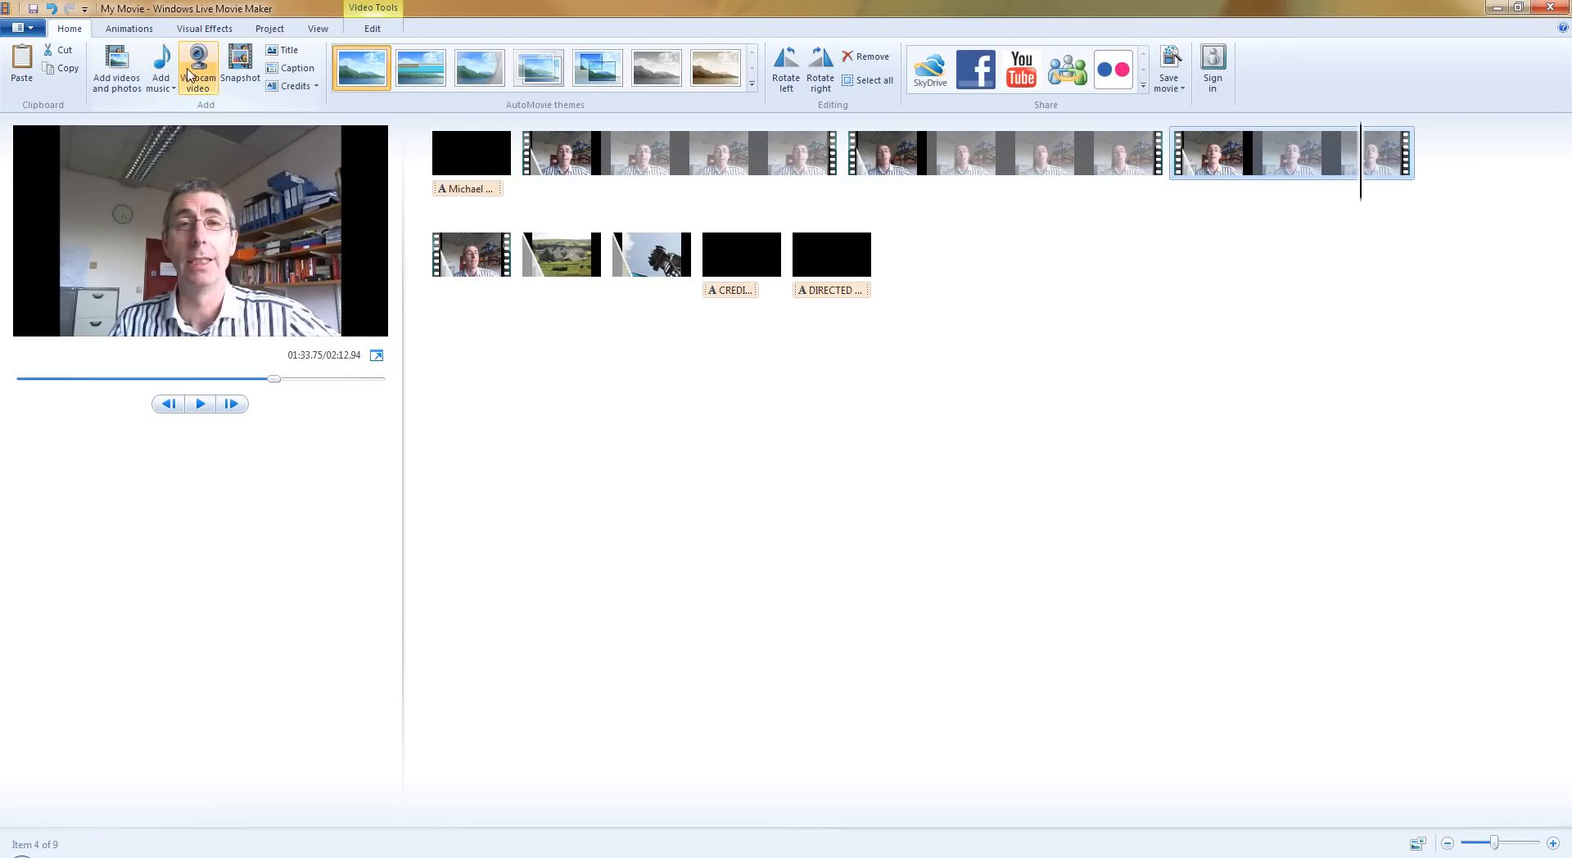
left_click(305, 69)
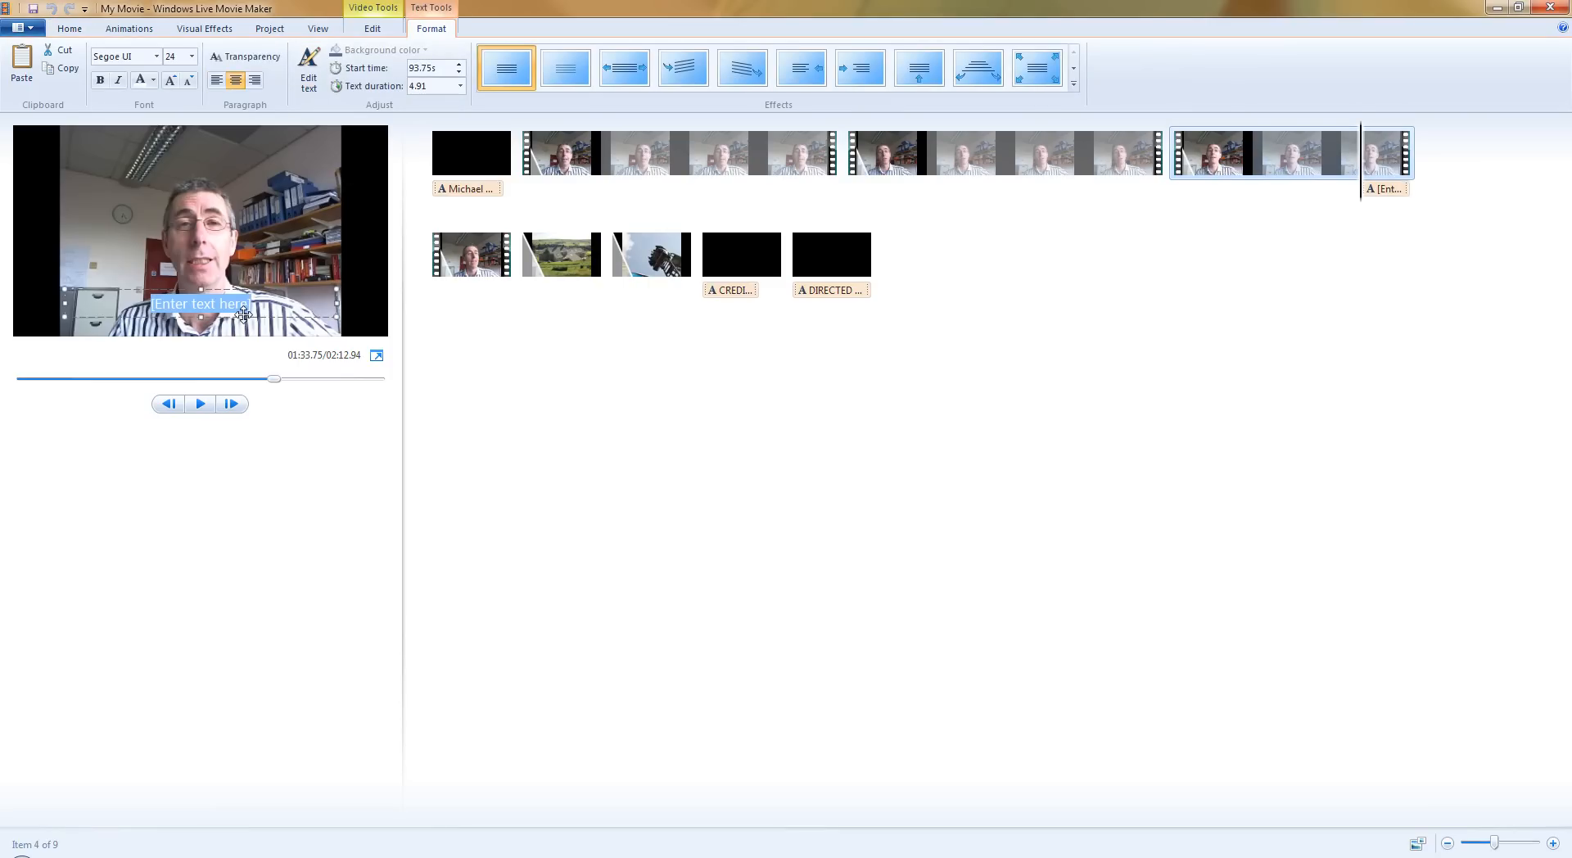
type("Ba")
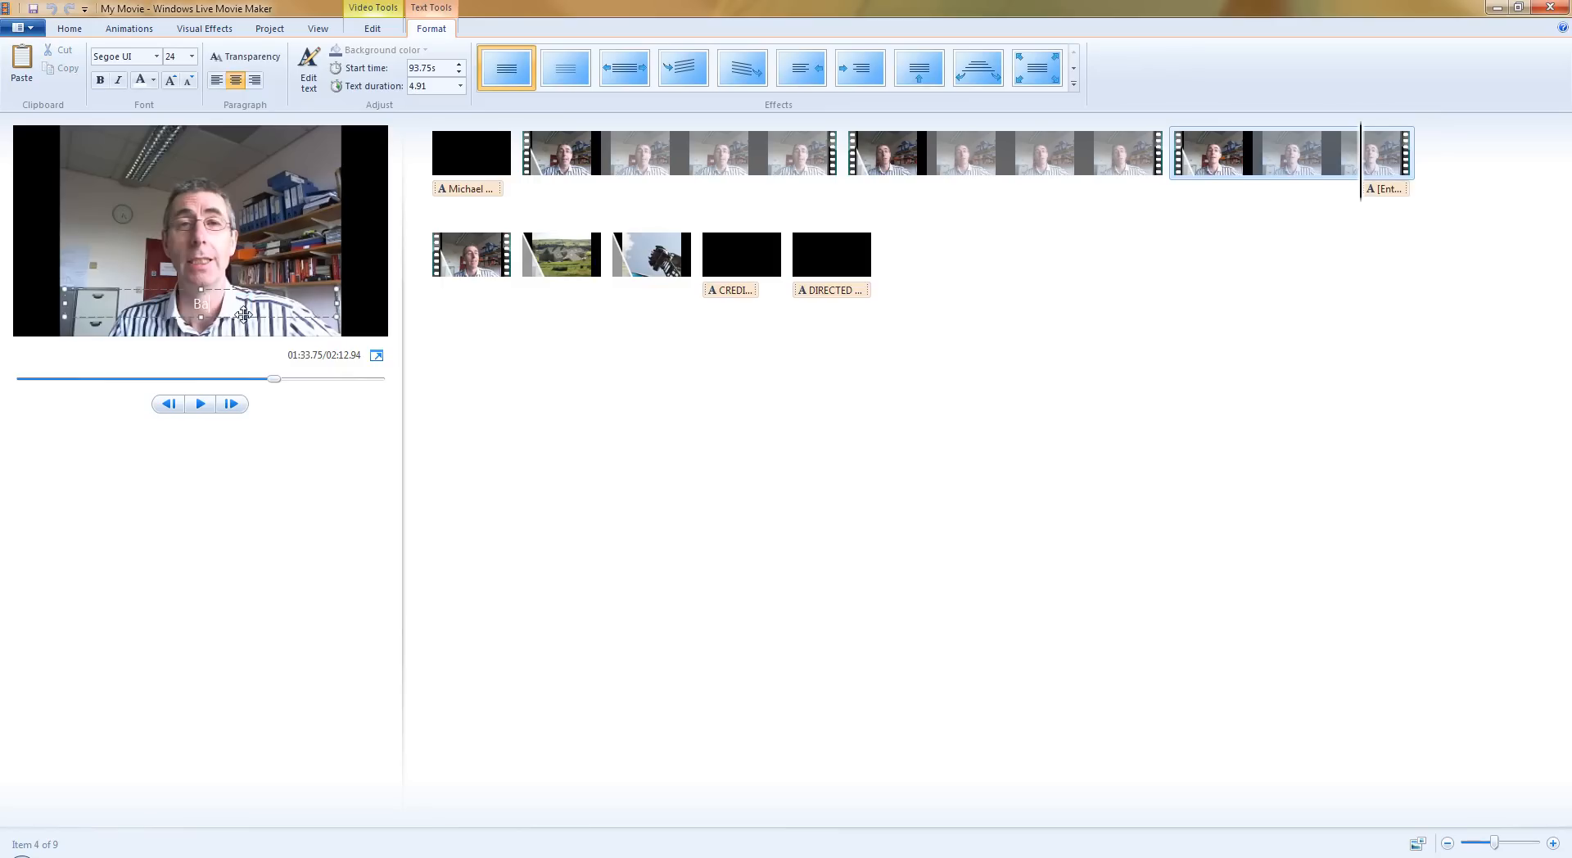
type("!!")
left_click_drag(239, 289, 238, 135)
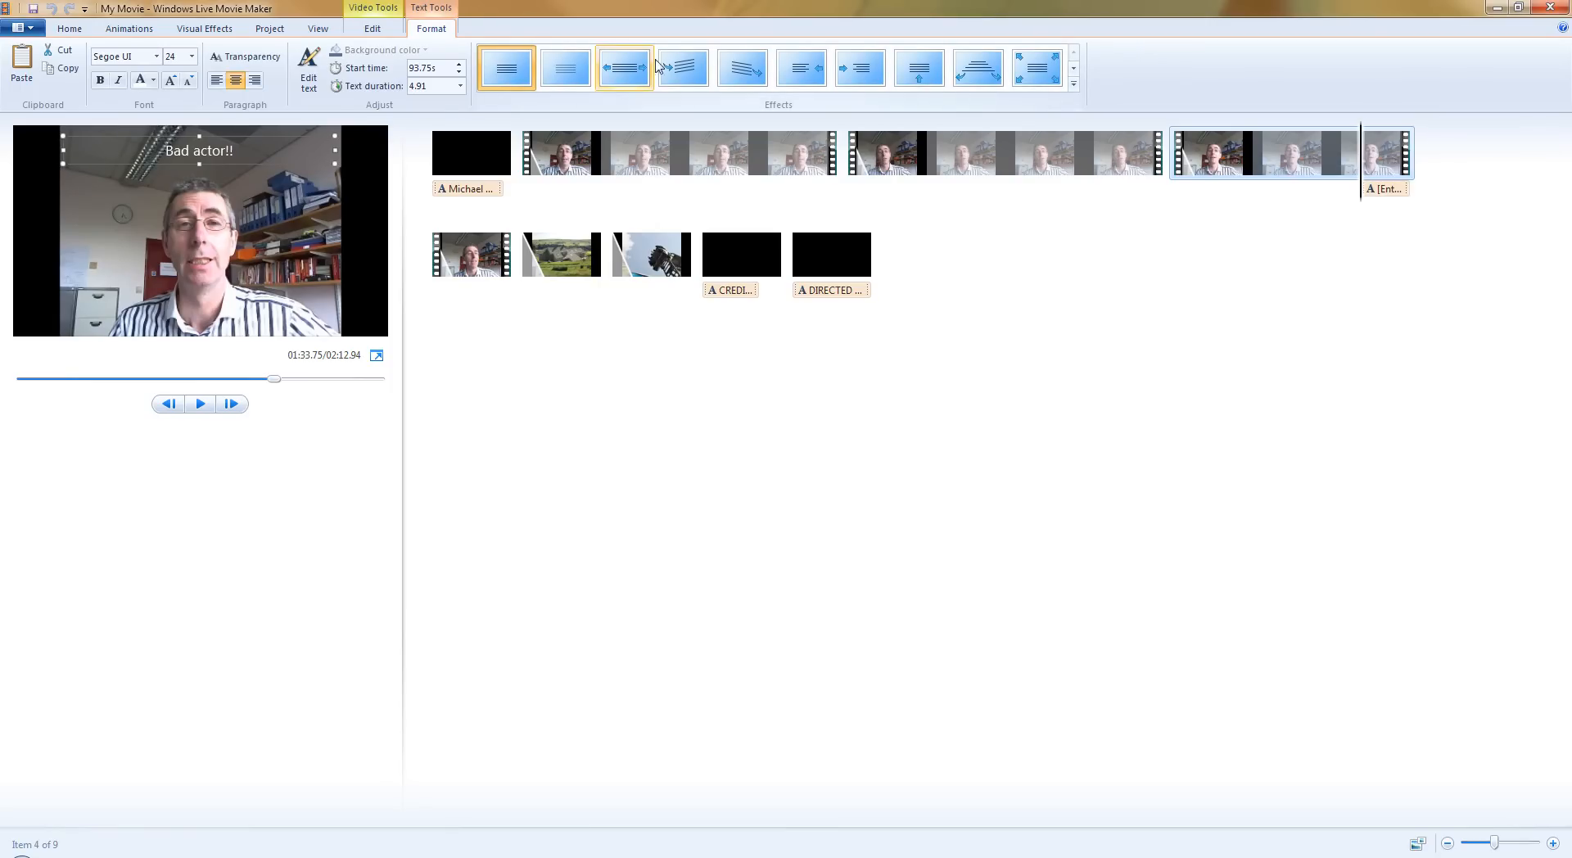
Set the "Bad actor!!" caption's text duration to 7.00 seconds and apply the tilted-text effect that precedes Spin out.
left_click(559, 72)
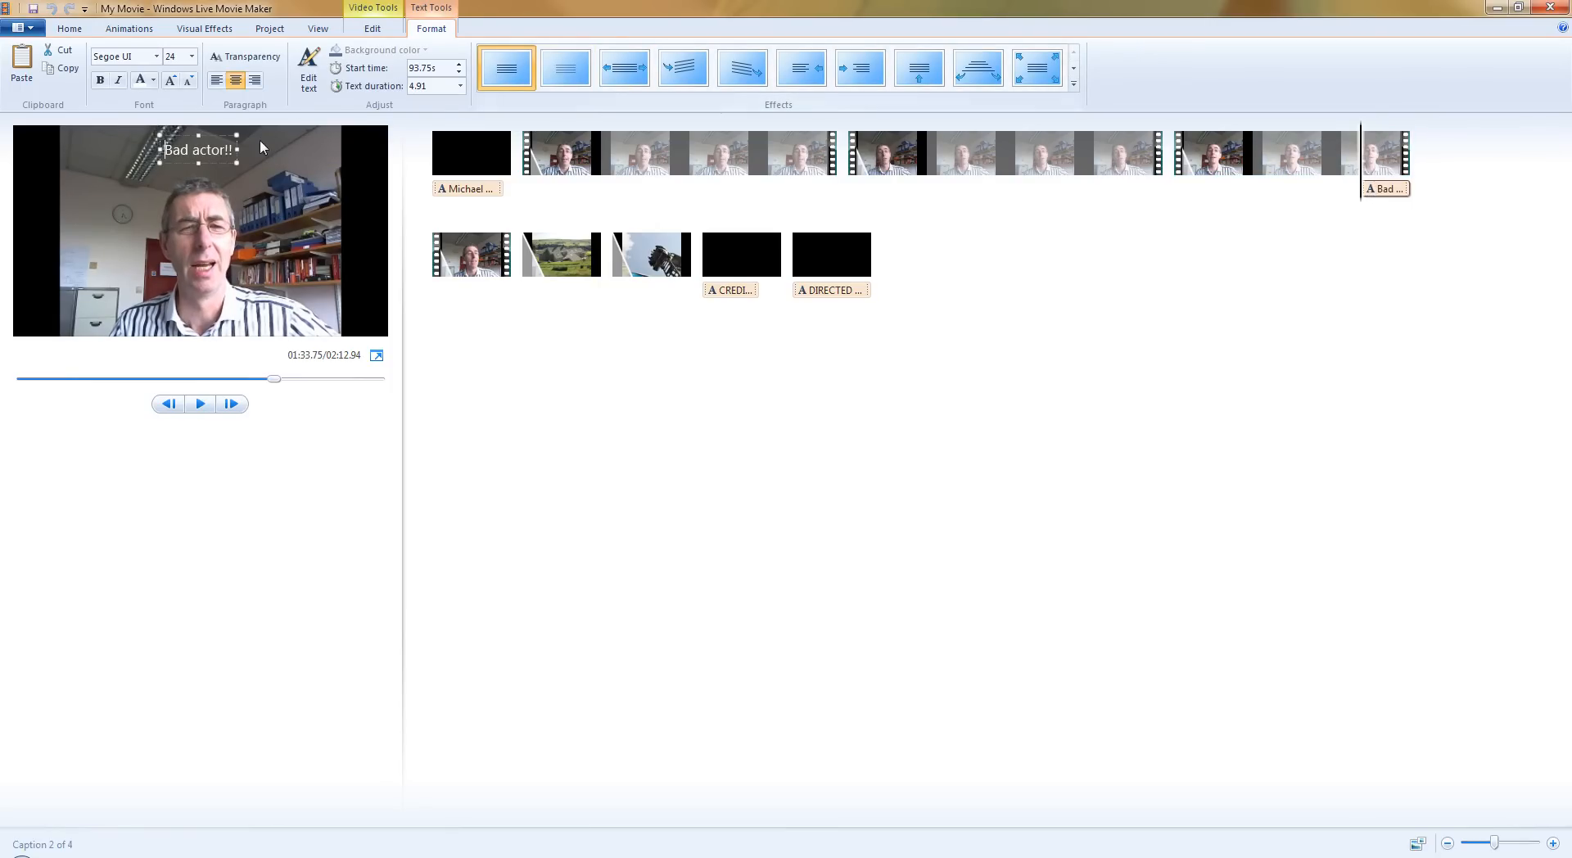
left_click(460, 86)
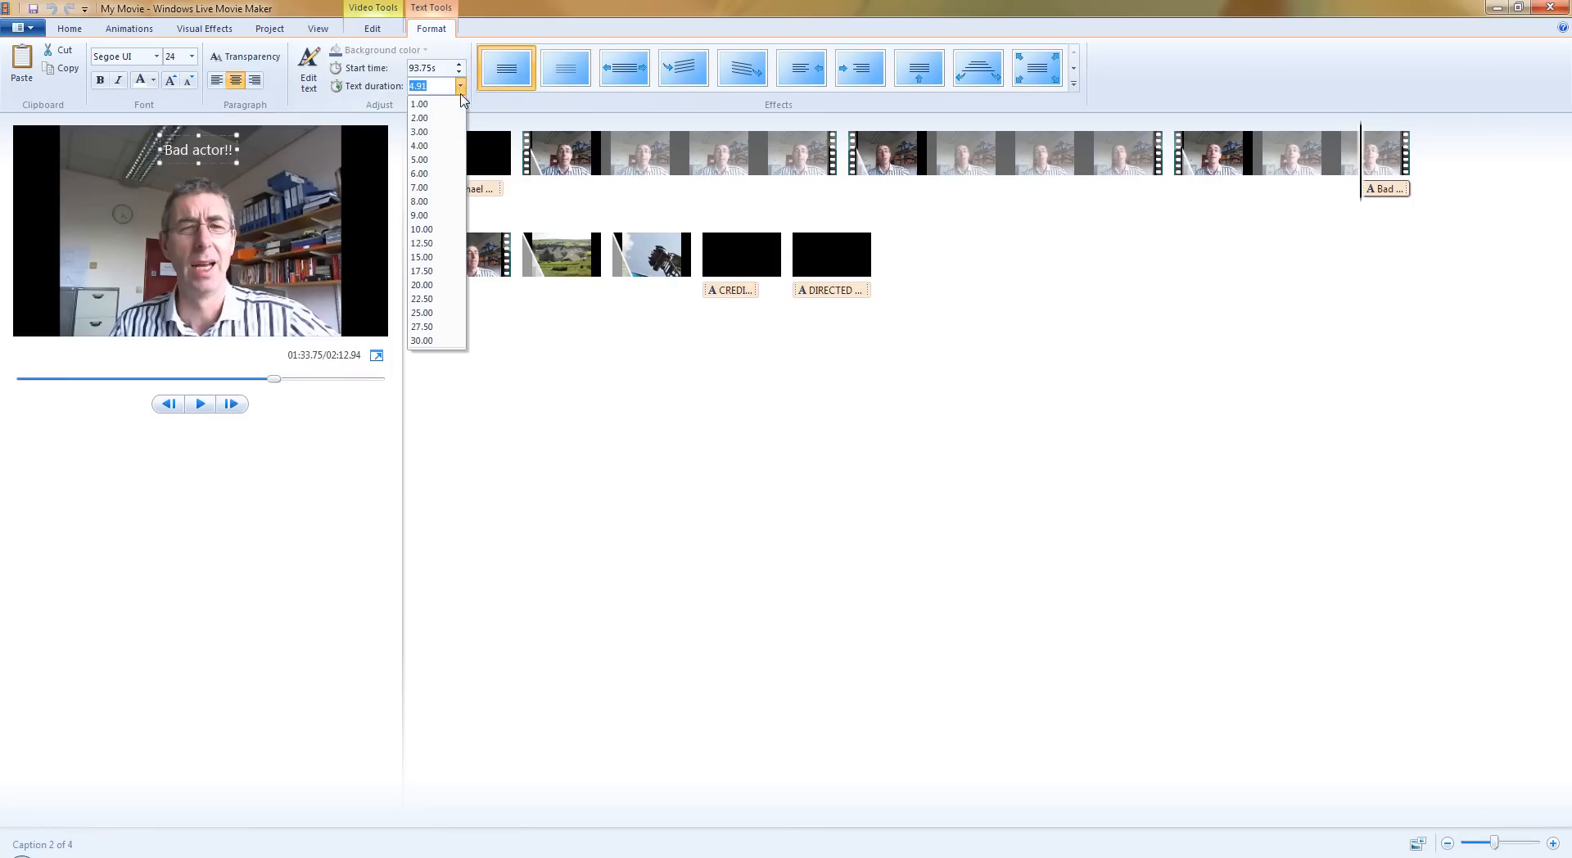
left_click(434, 188)
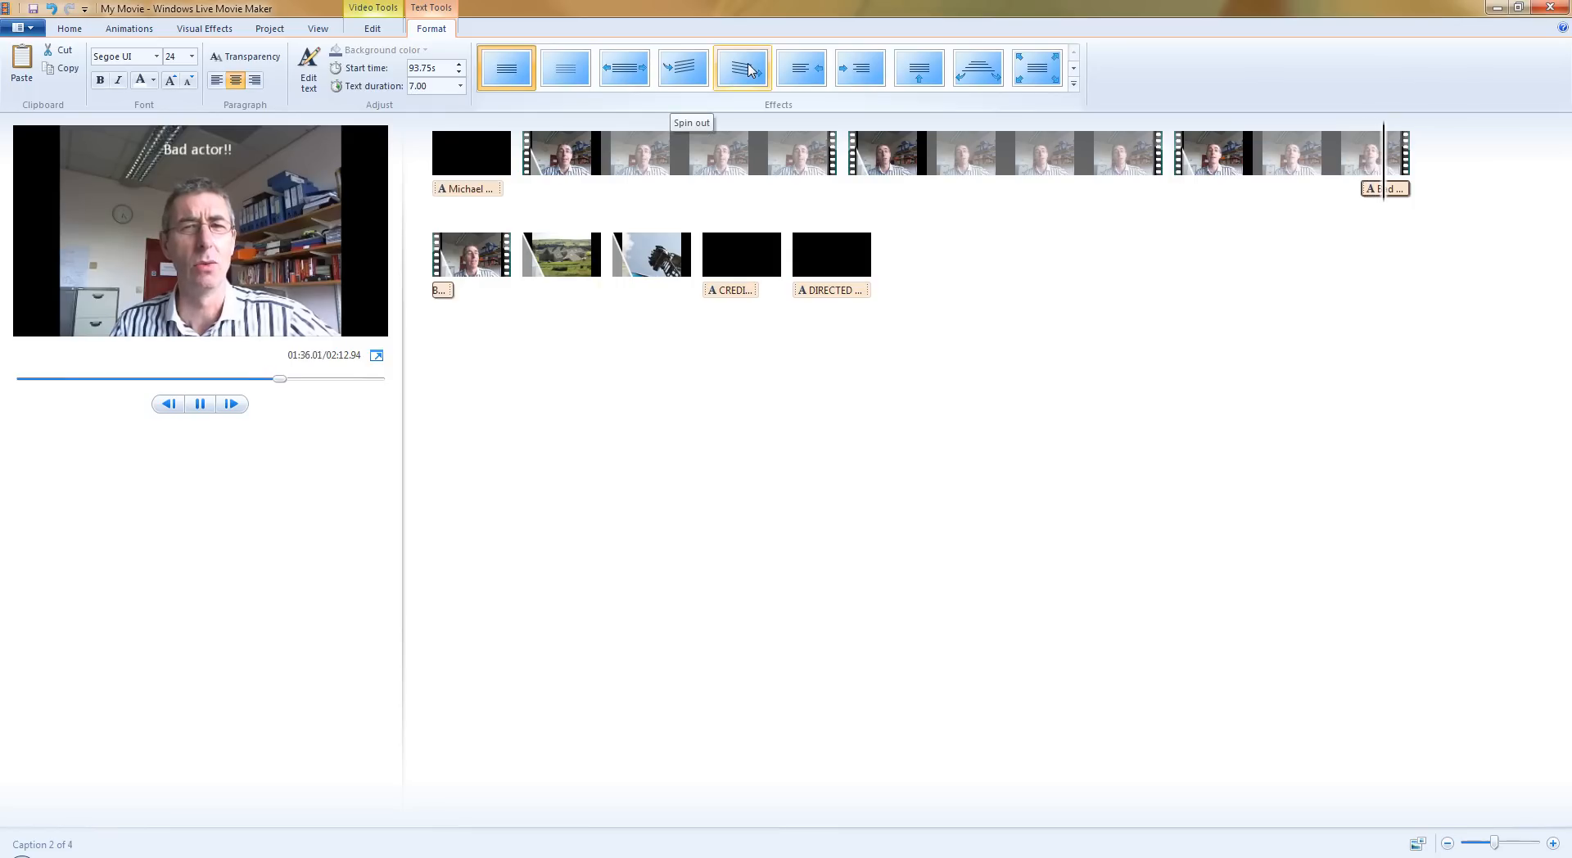
left_click(684, 70)
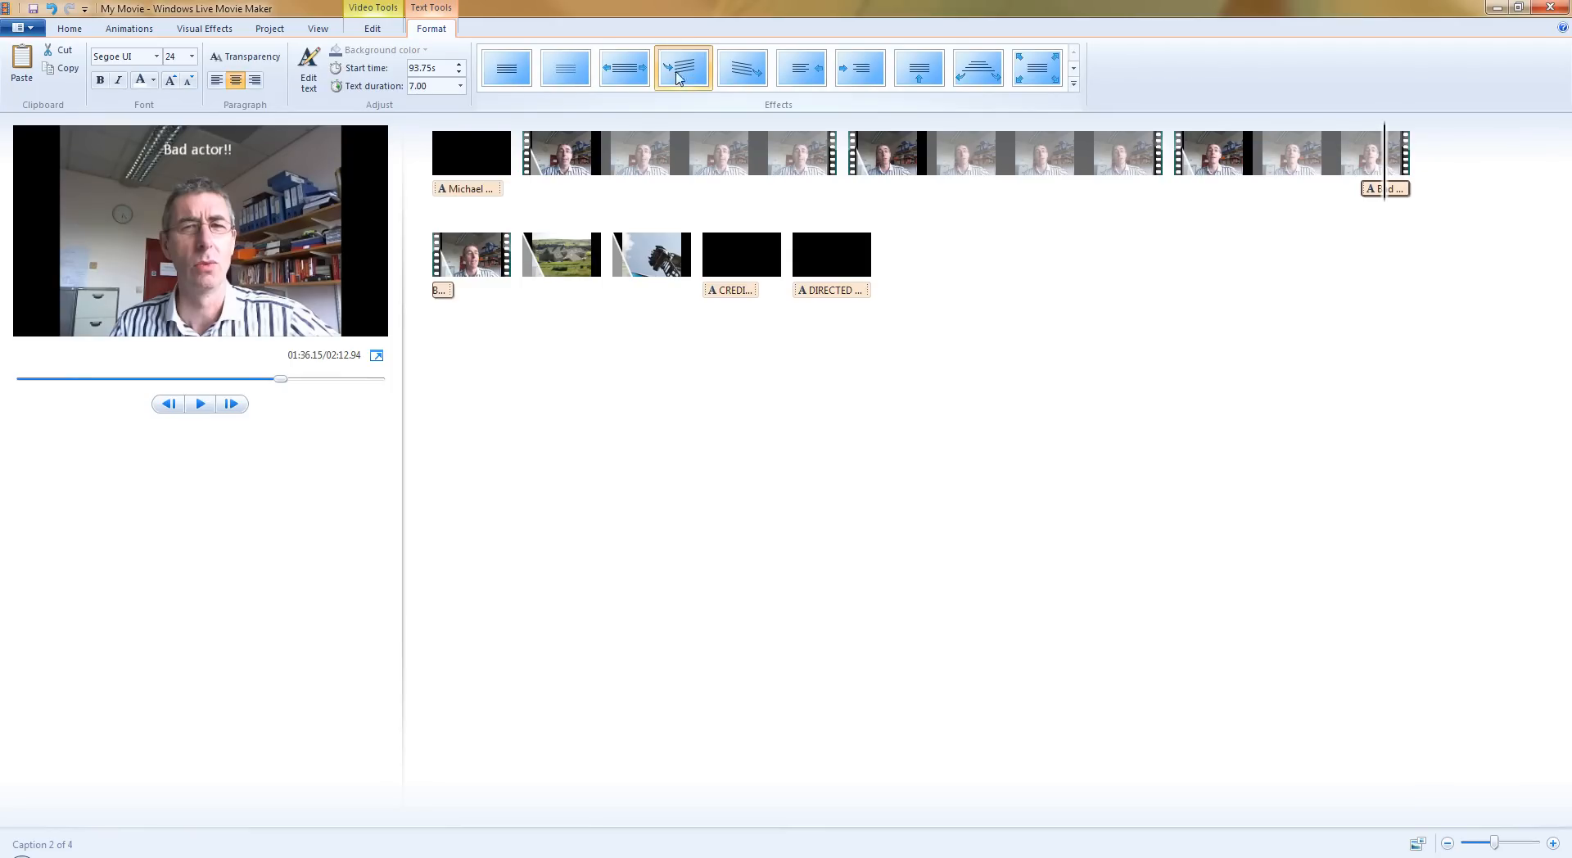
Save the movie for high-definition display as WindowsLiveMovieMaker1.wmv in the VideoClips folder.
left_click(67, 29)
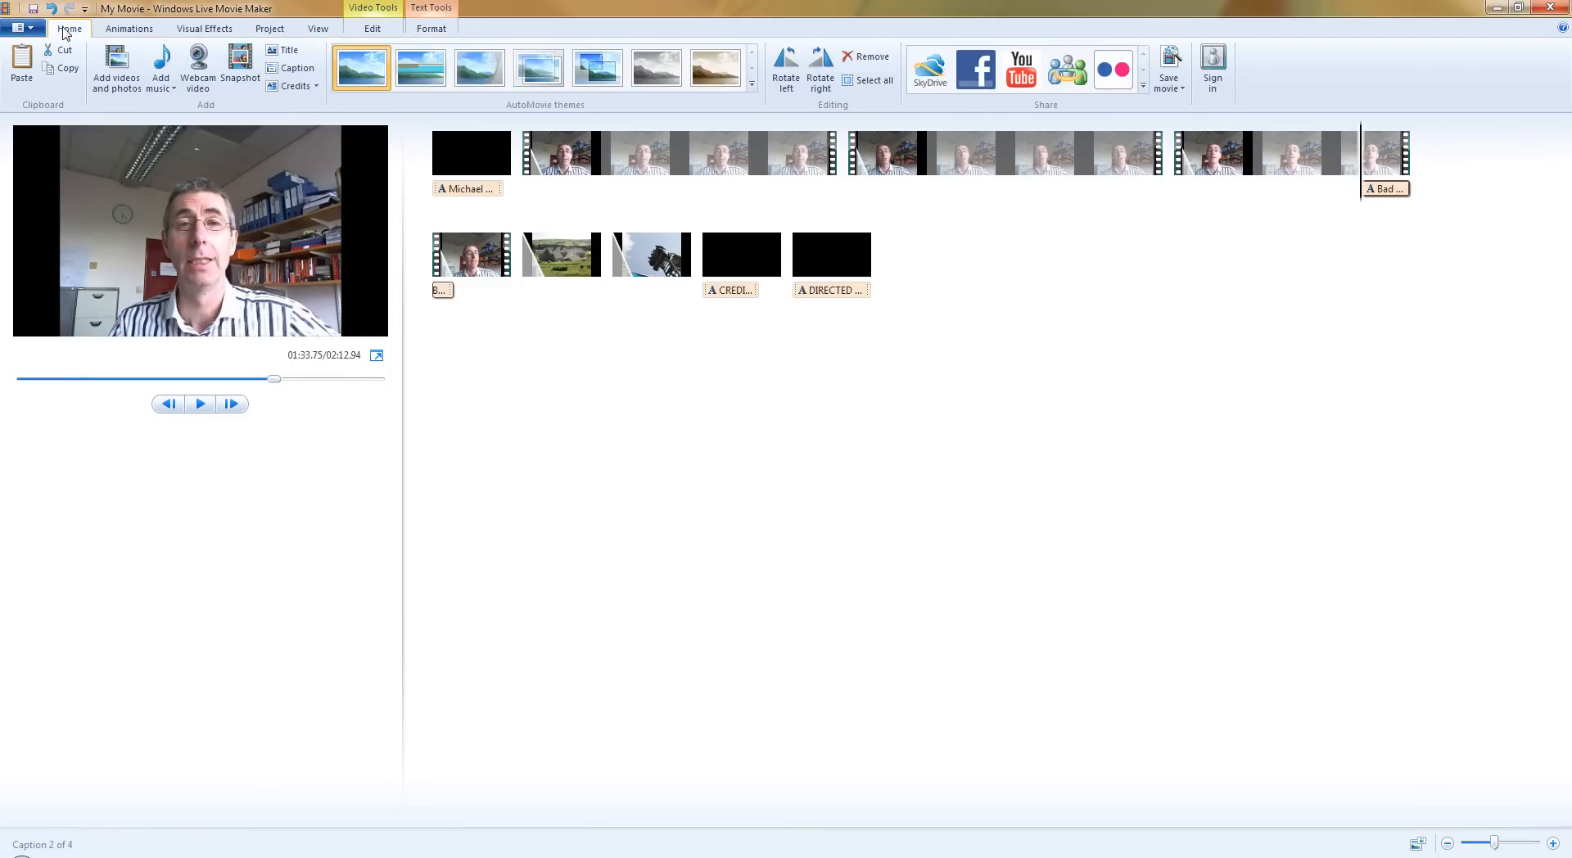
left_click(1181, 88)
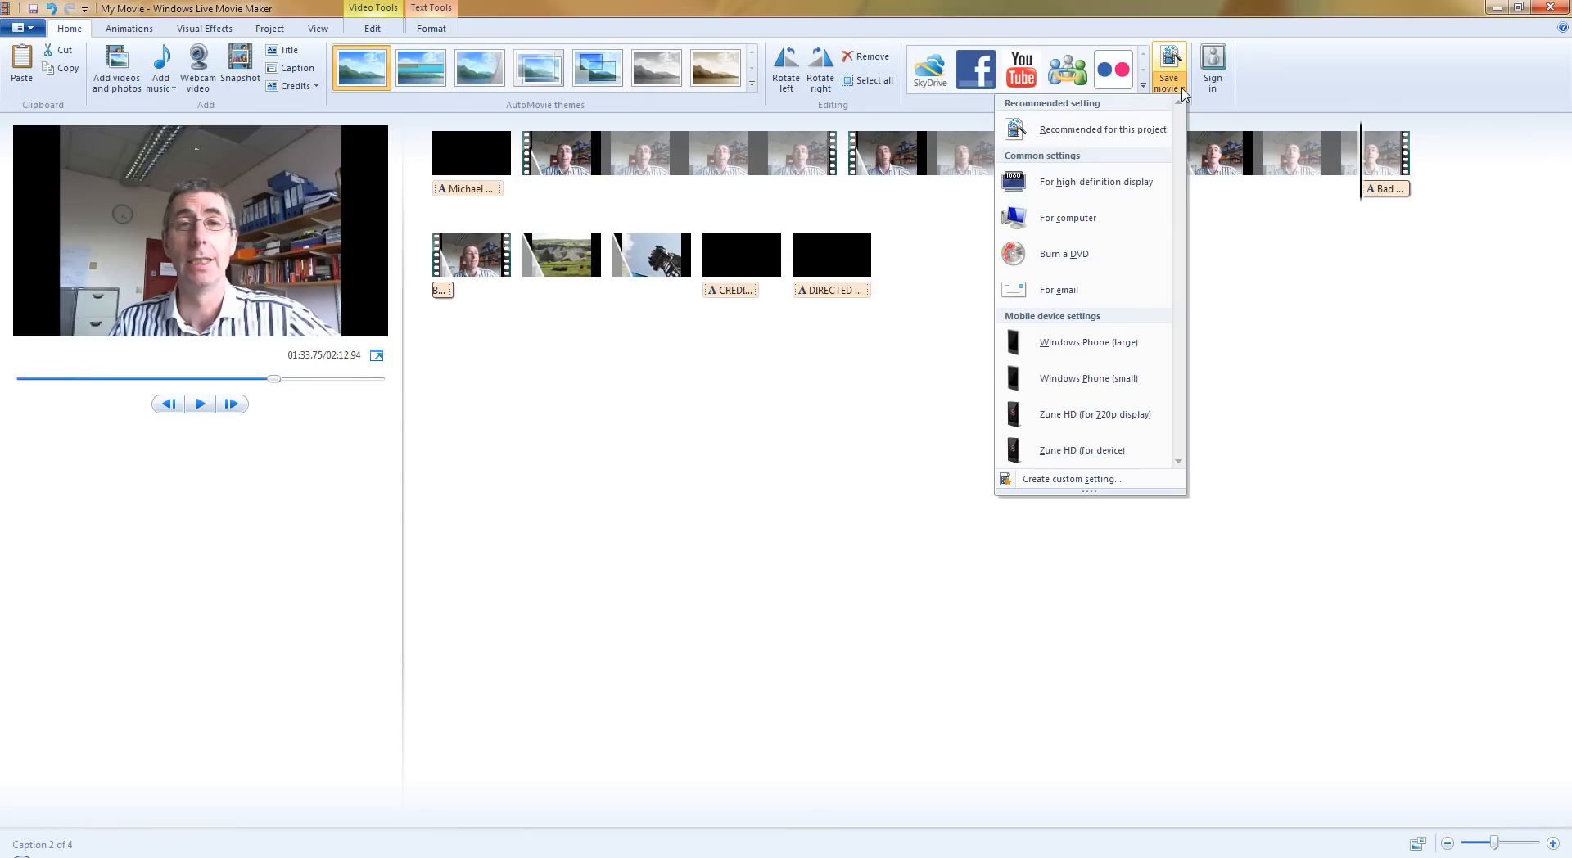
left_click(1118, 183)
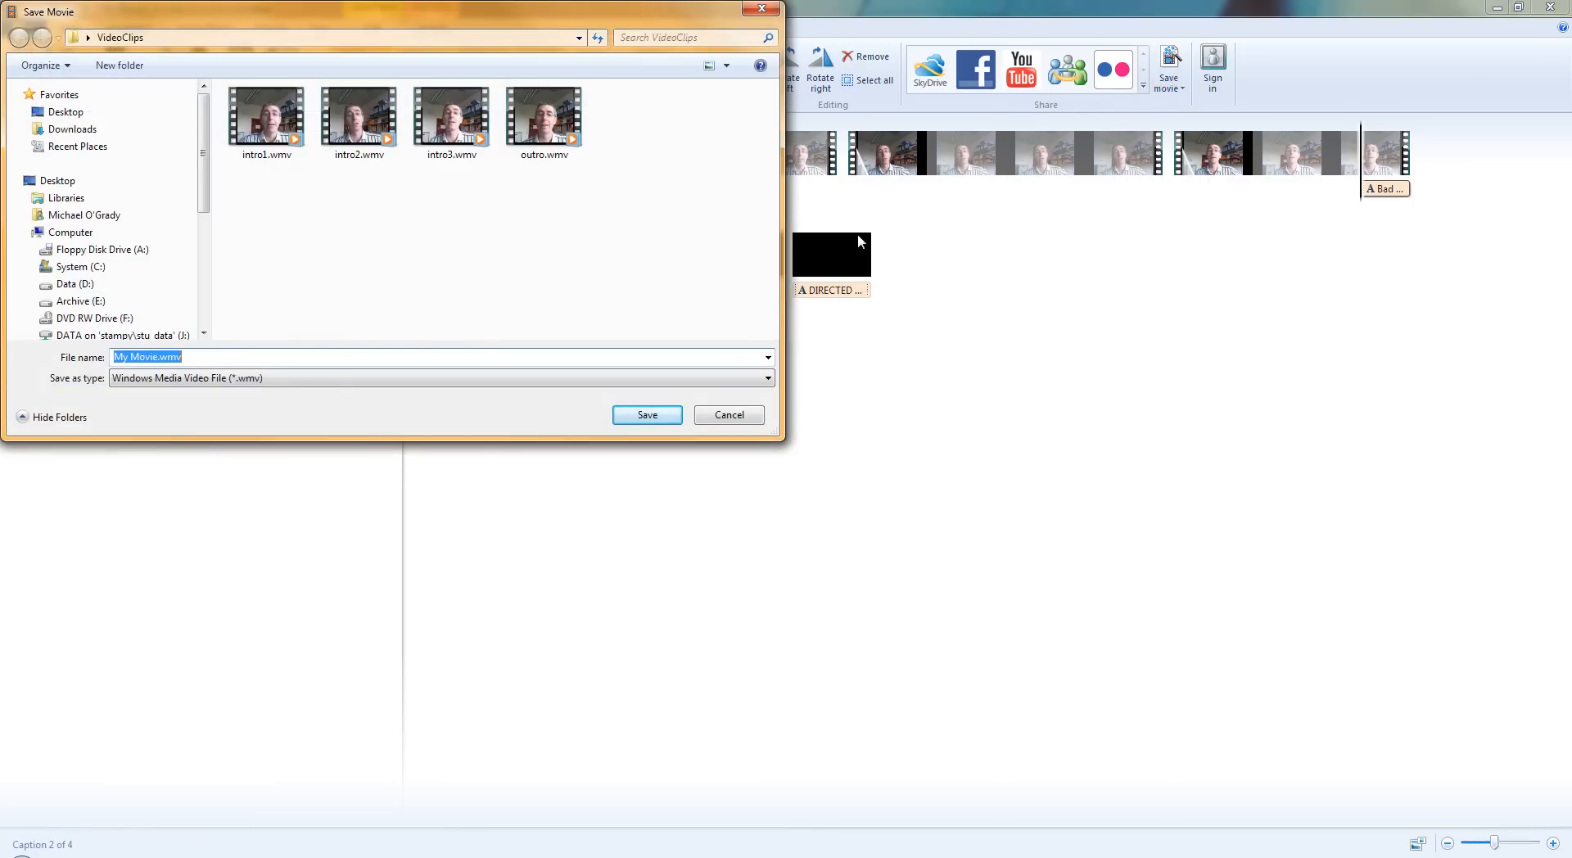
left_click_drag(155, 356, 98, 360)
type("Windows")
key("BackSpace")
type("LiveMo")
type("vieMaker")
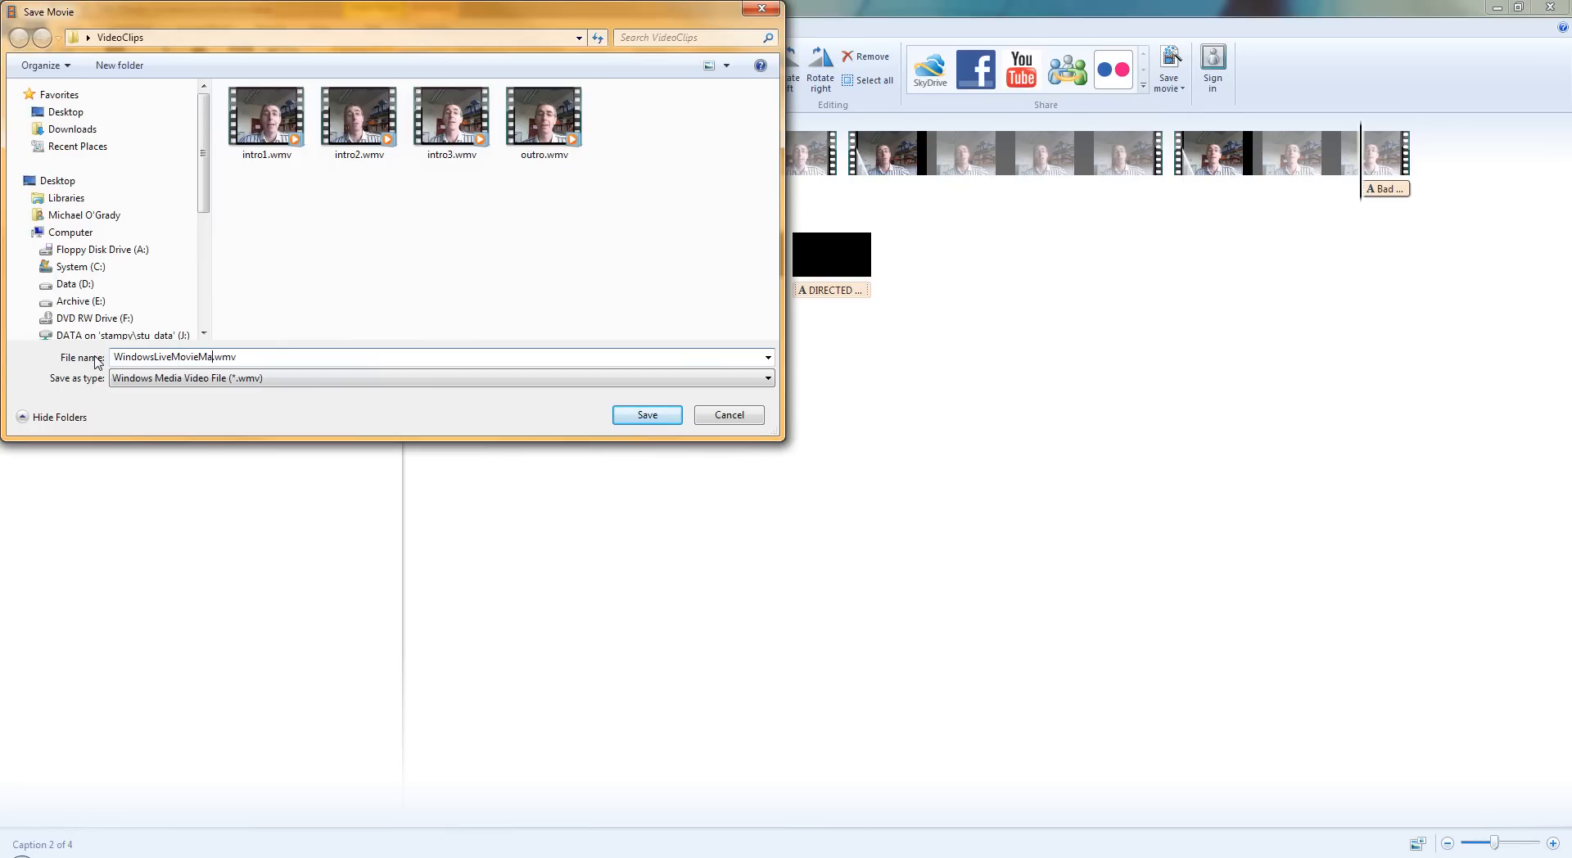
type("1")
left_click(647, 415)
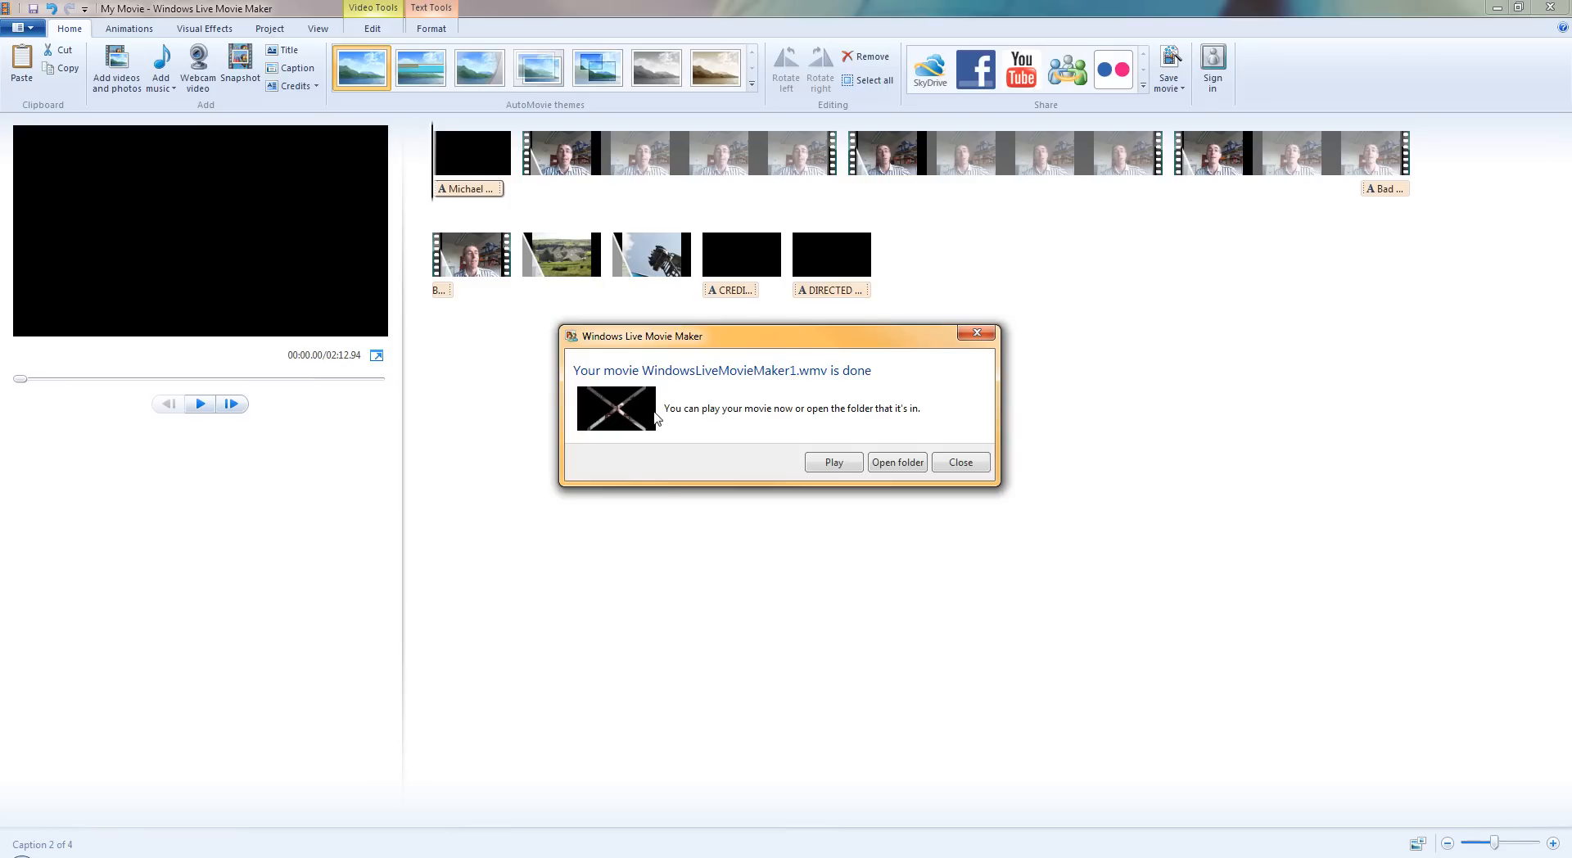
Play the saved WindowsLiveMovieMaker1 movie in a maximized media player and close the player.
left_click(835, 463)
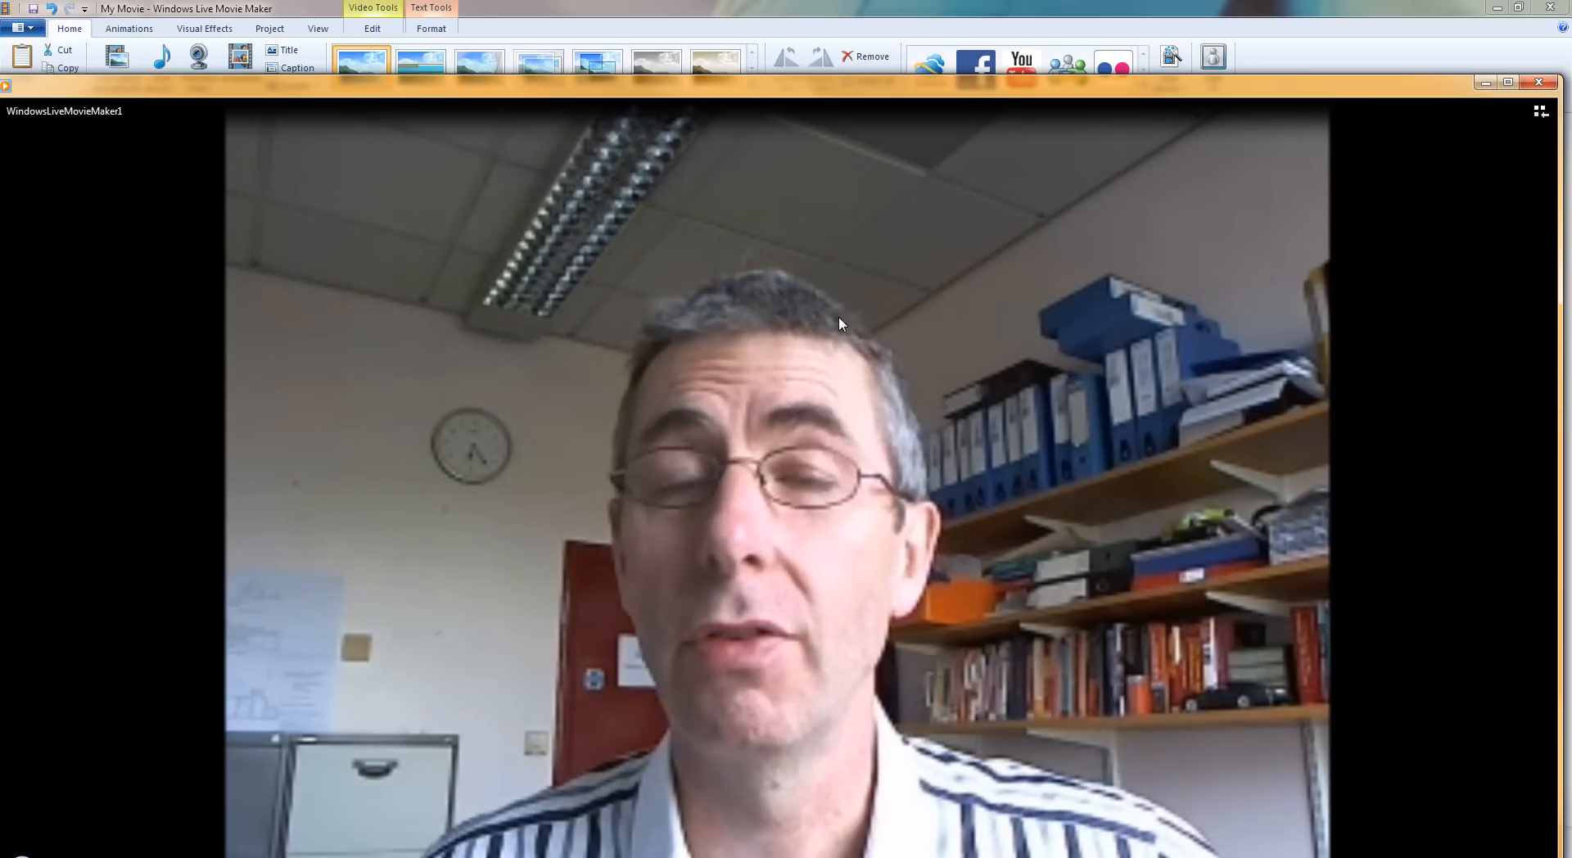
left_click_drag(919, 86, 889, 0)
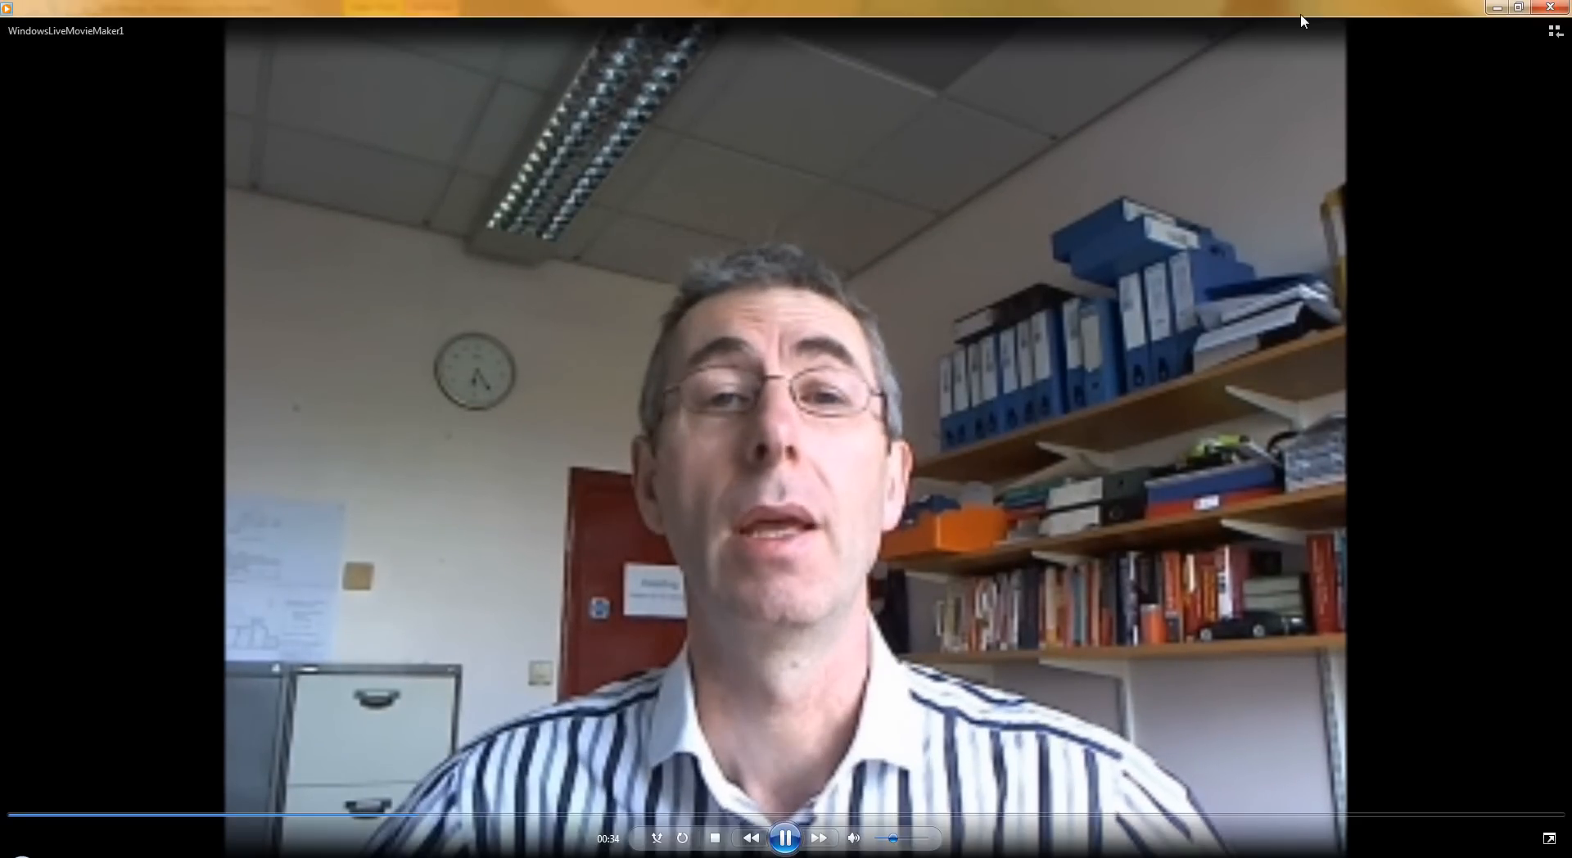
left_click(1550, 8)
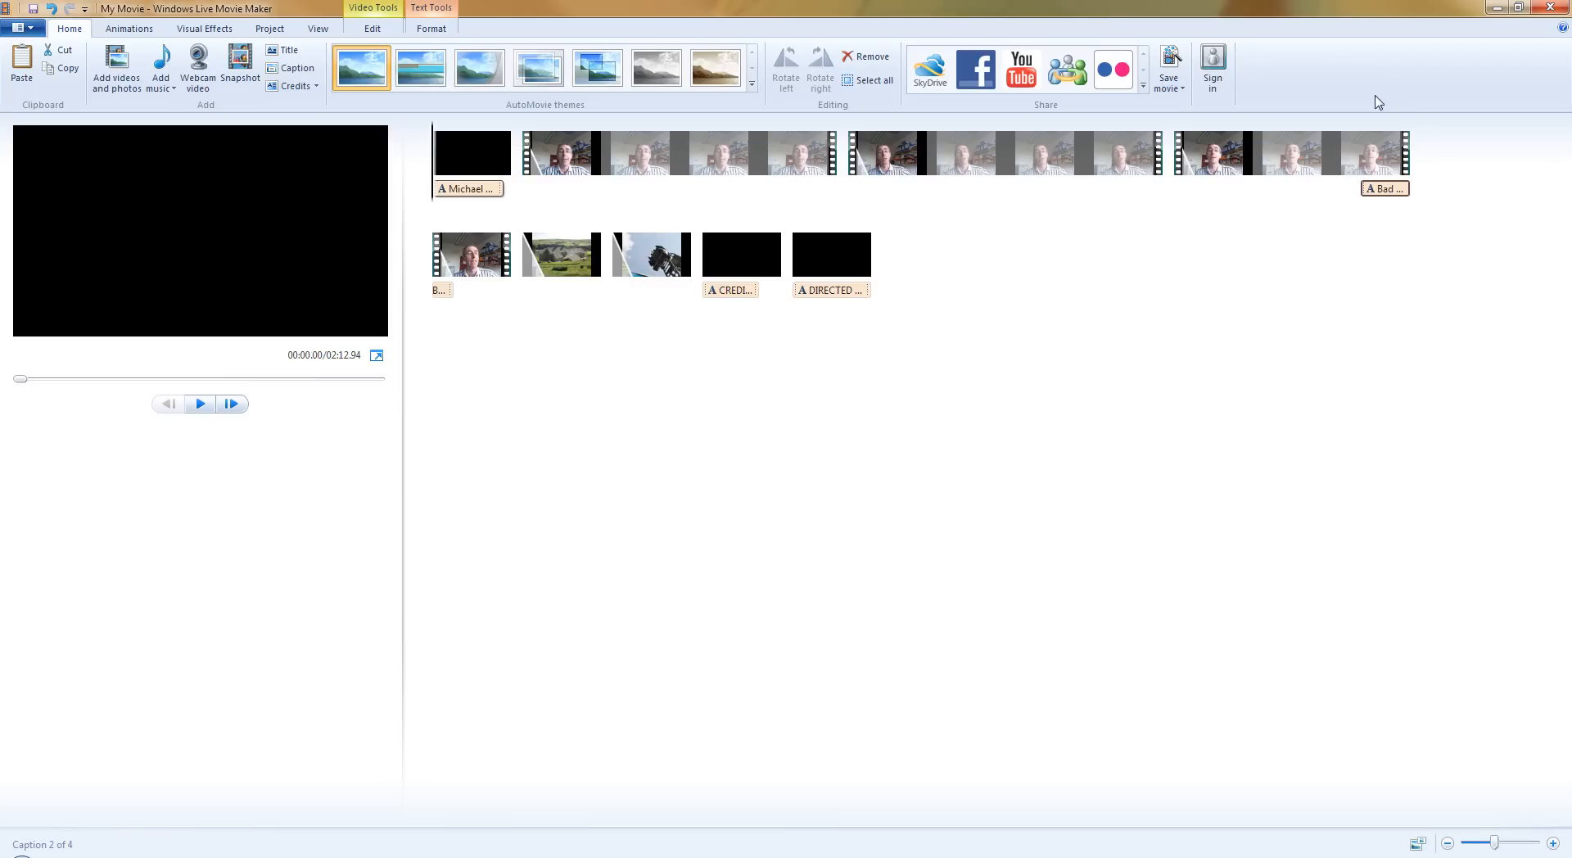